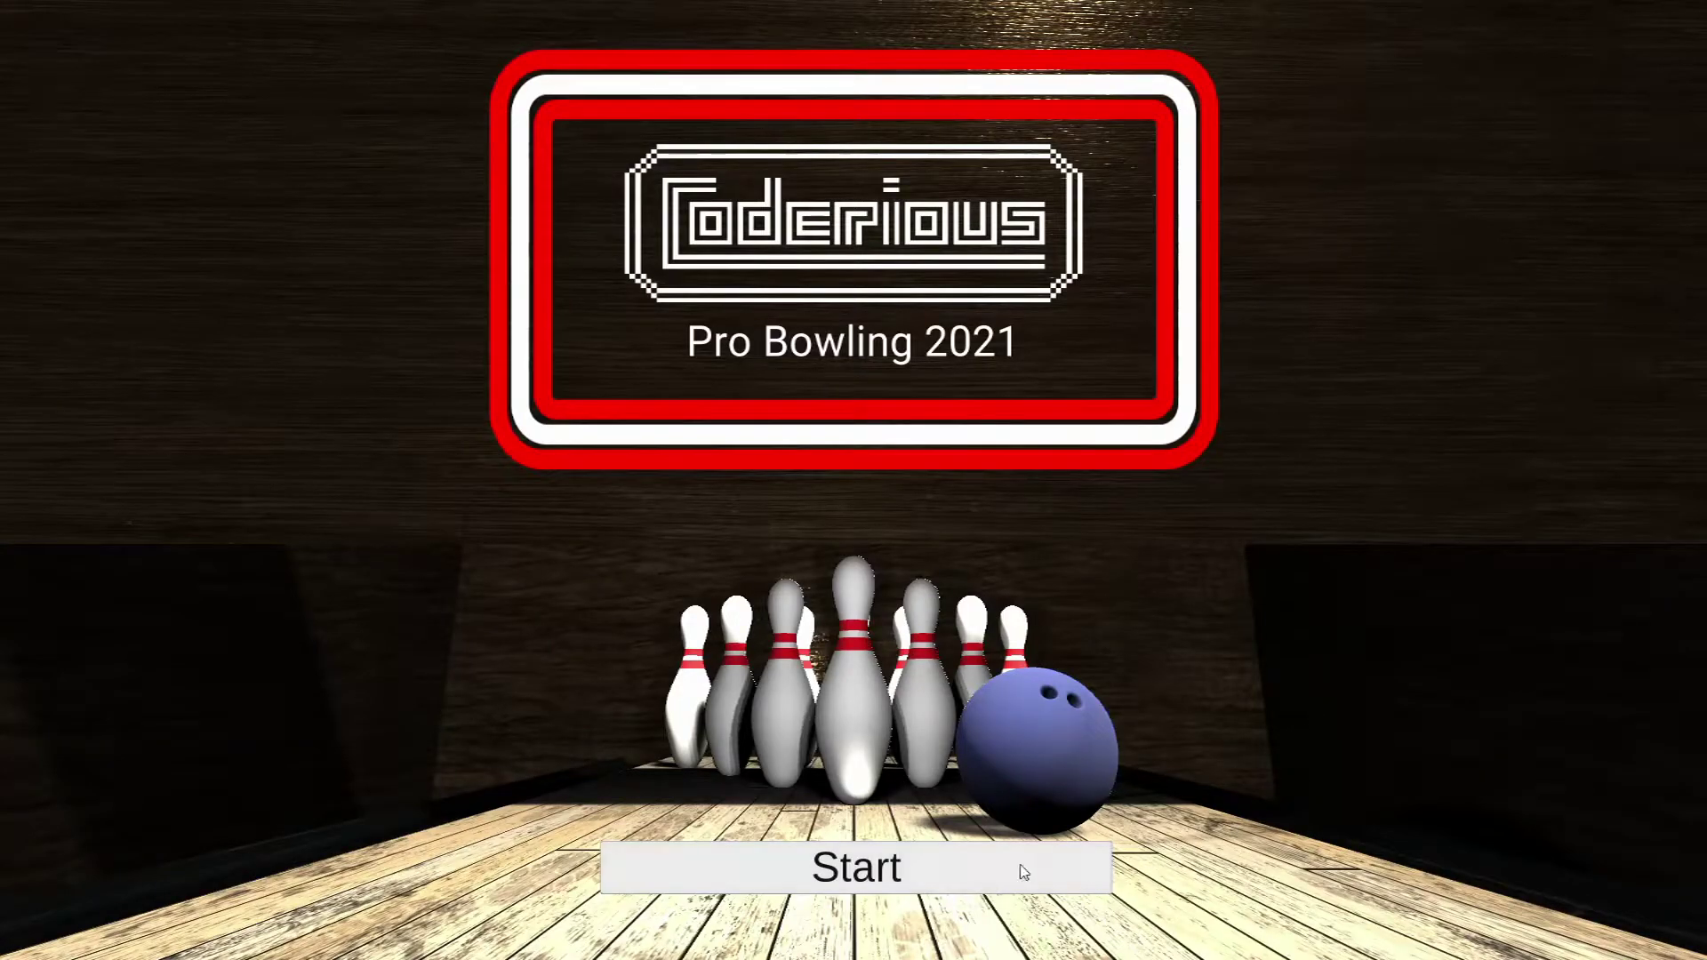
Start Pro Bowling and roll three balls down the lane into the pins
click(1021, 869)
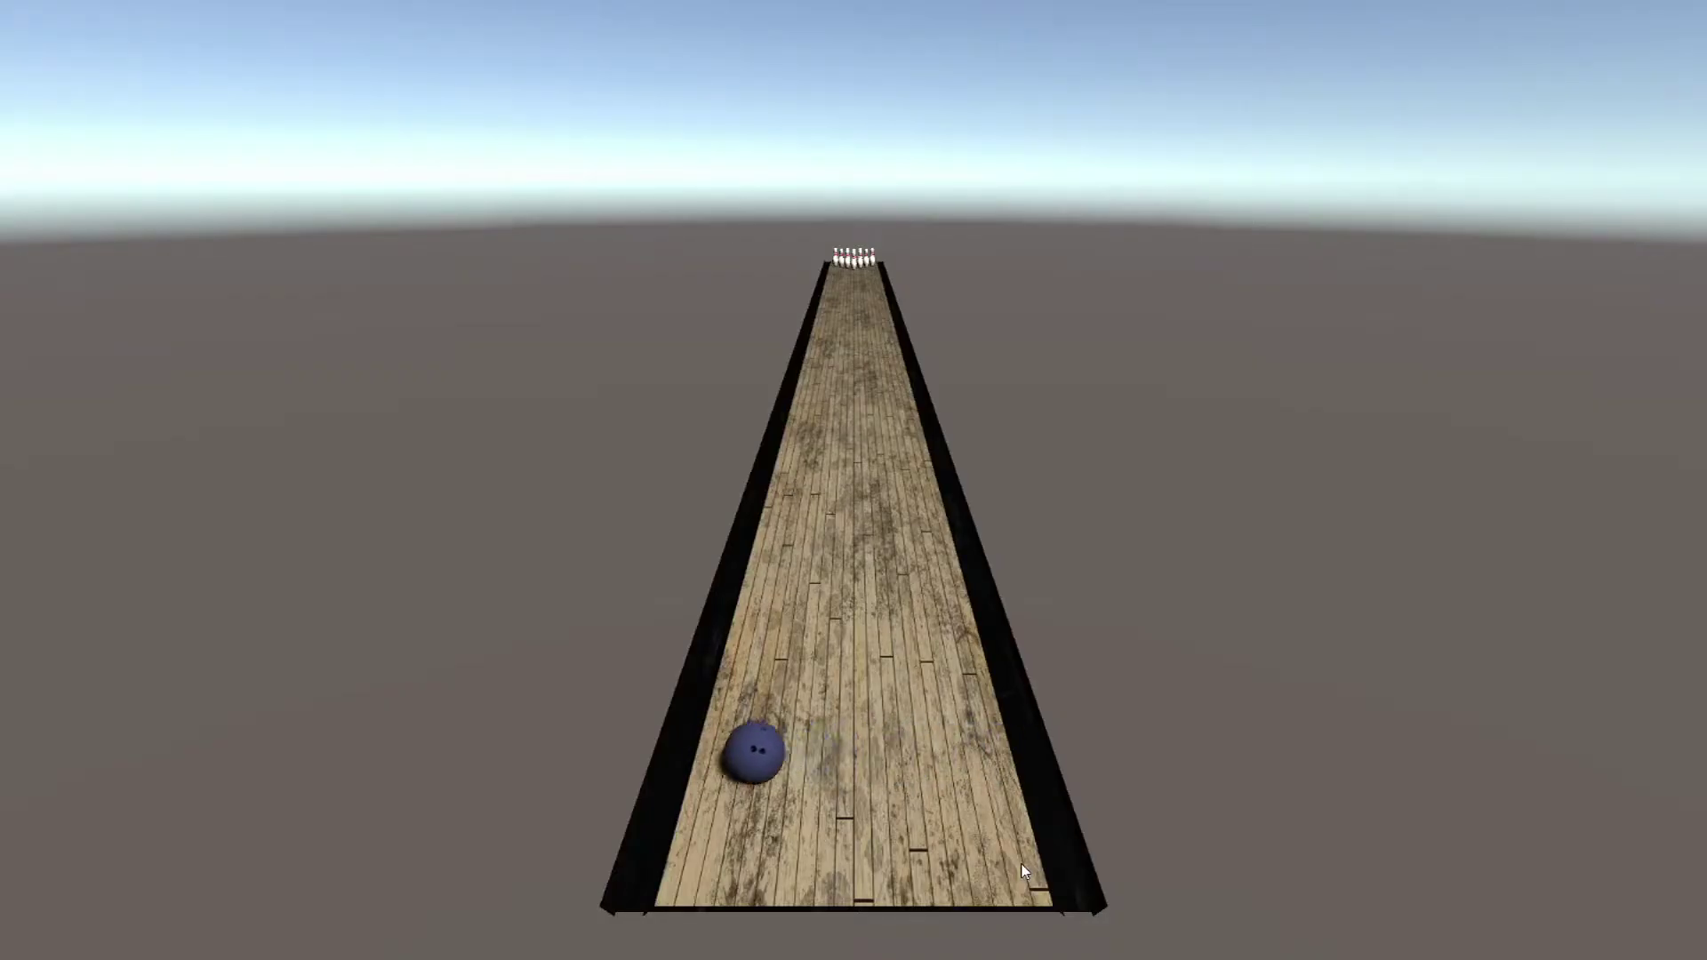
key(space)
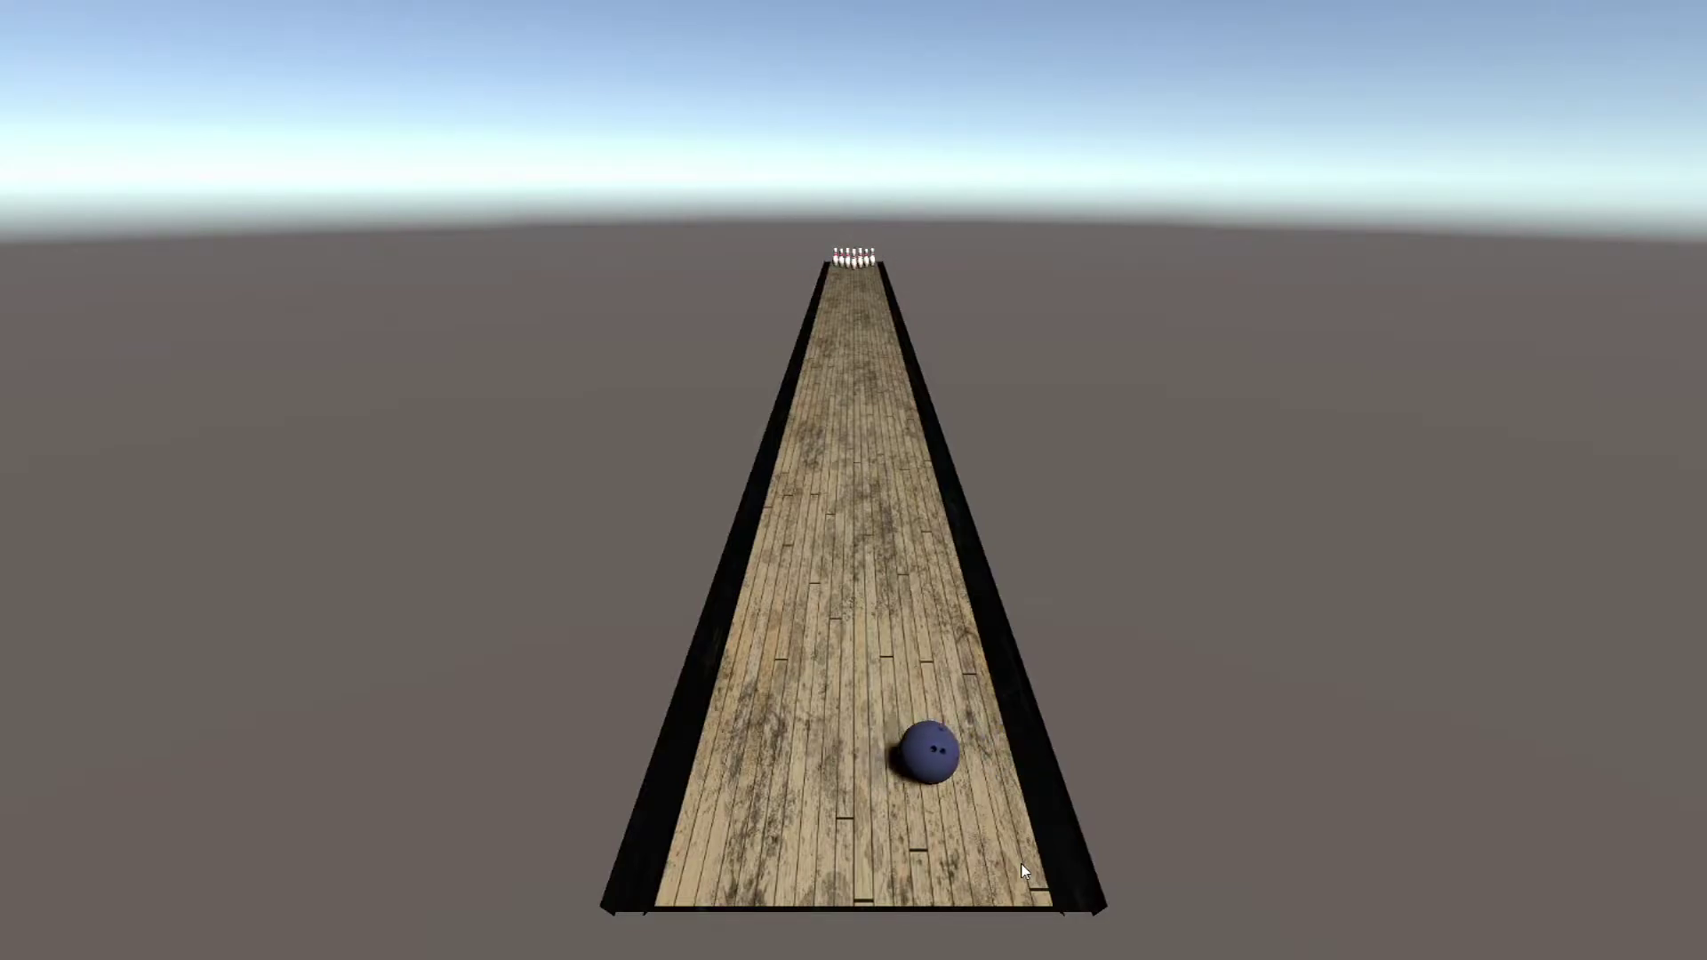
key(space)
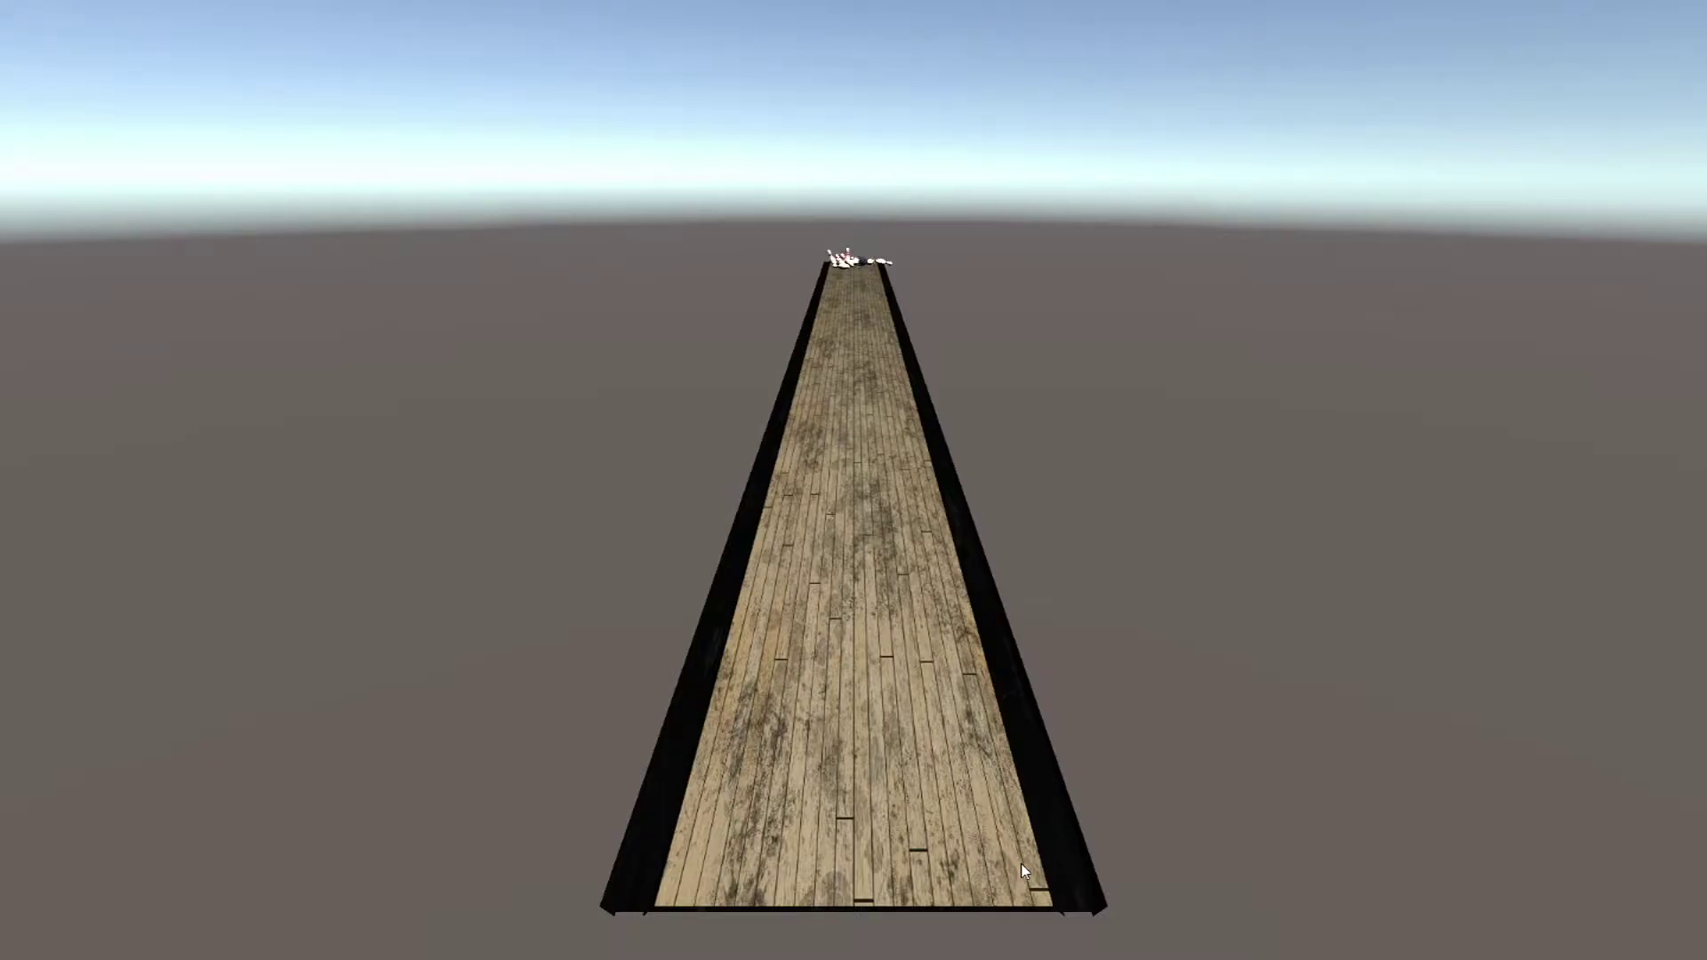
key(space)
key(space)
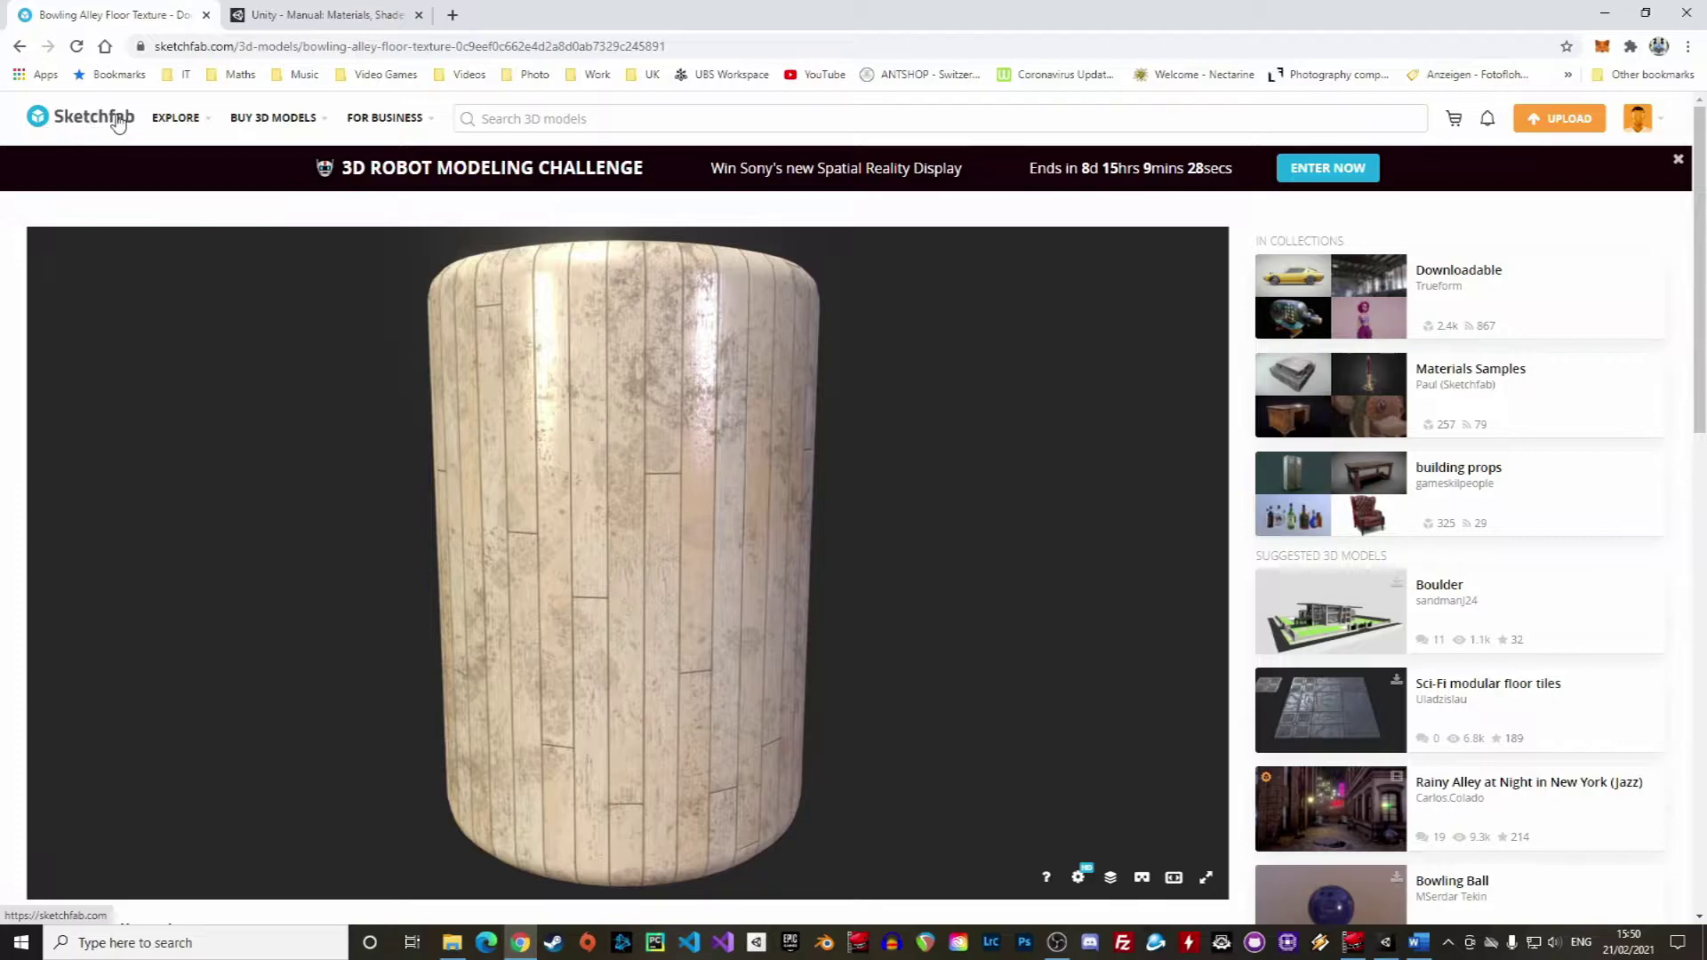
Scroll down the Sketchfab Bowling Alley Floor Texture page
scroll(1236, 459, down, 5)
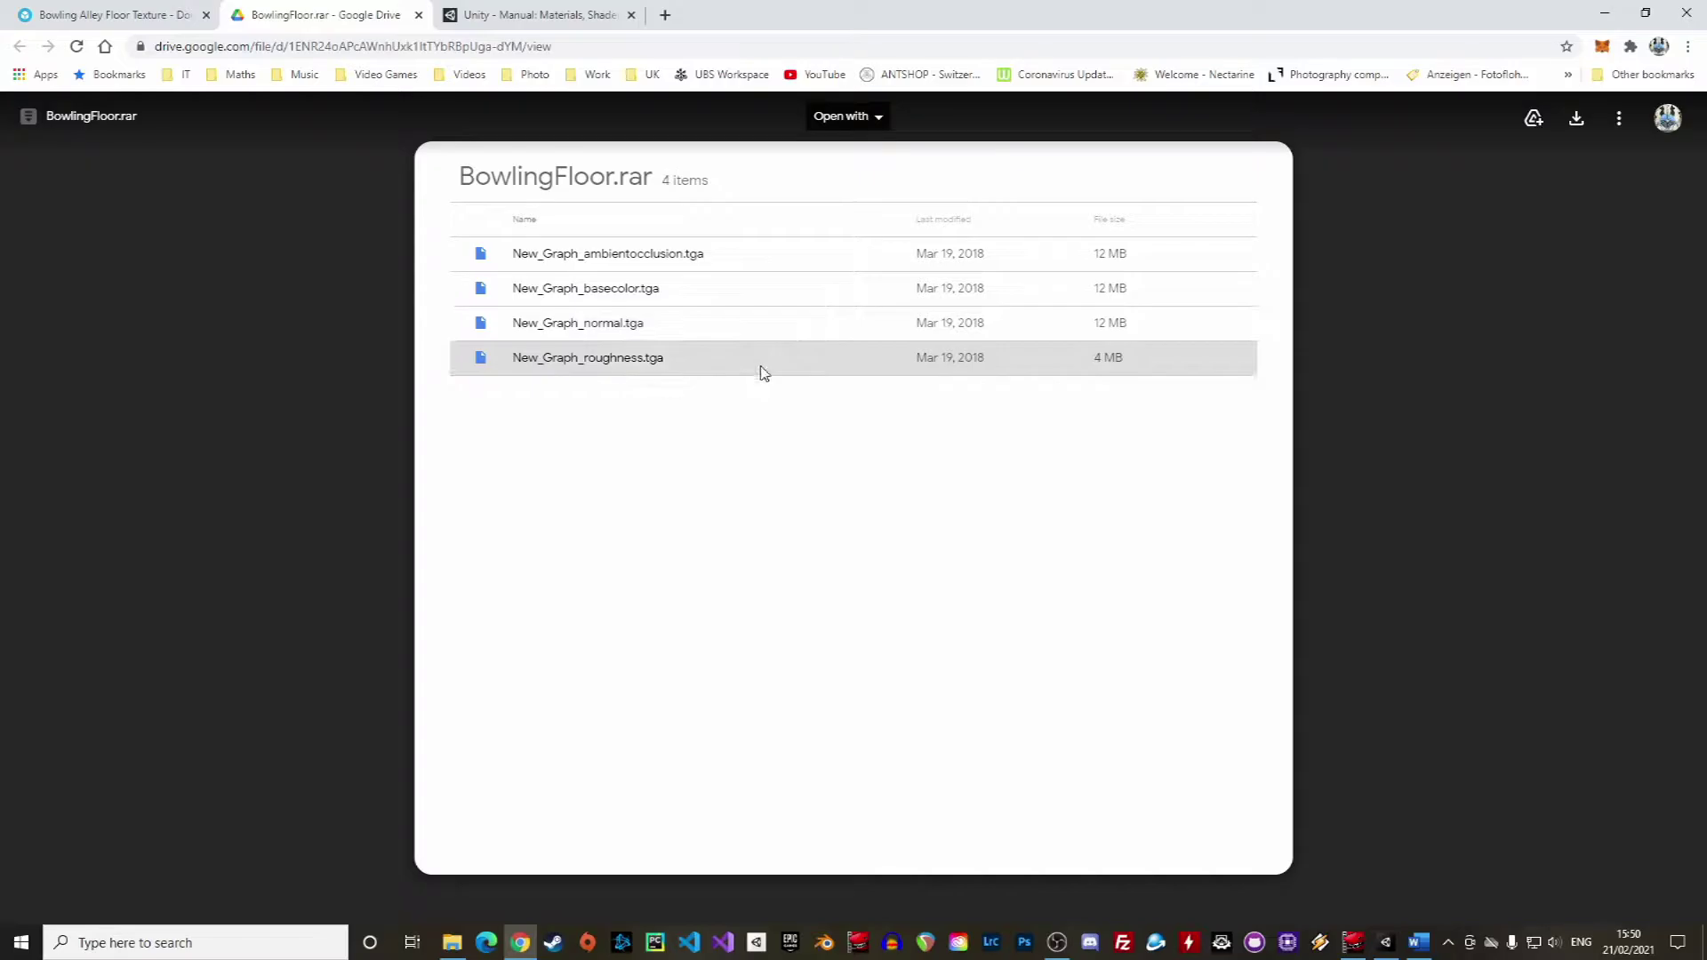
Open Assets > Material > Lane in the Project panel to reach the four New_Graph floor textures
click(1386, 943)
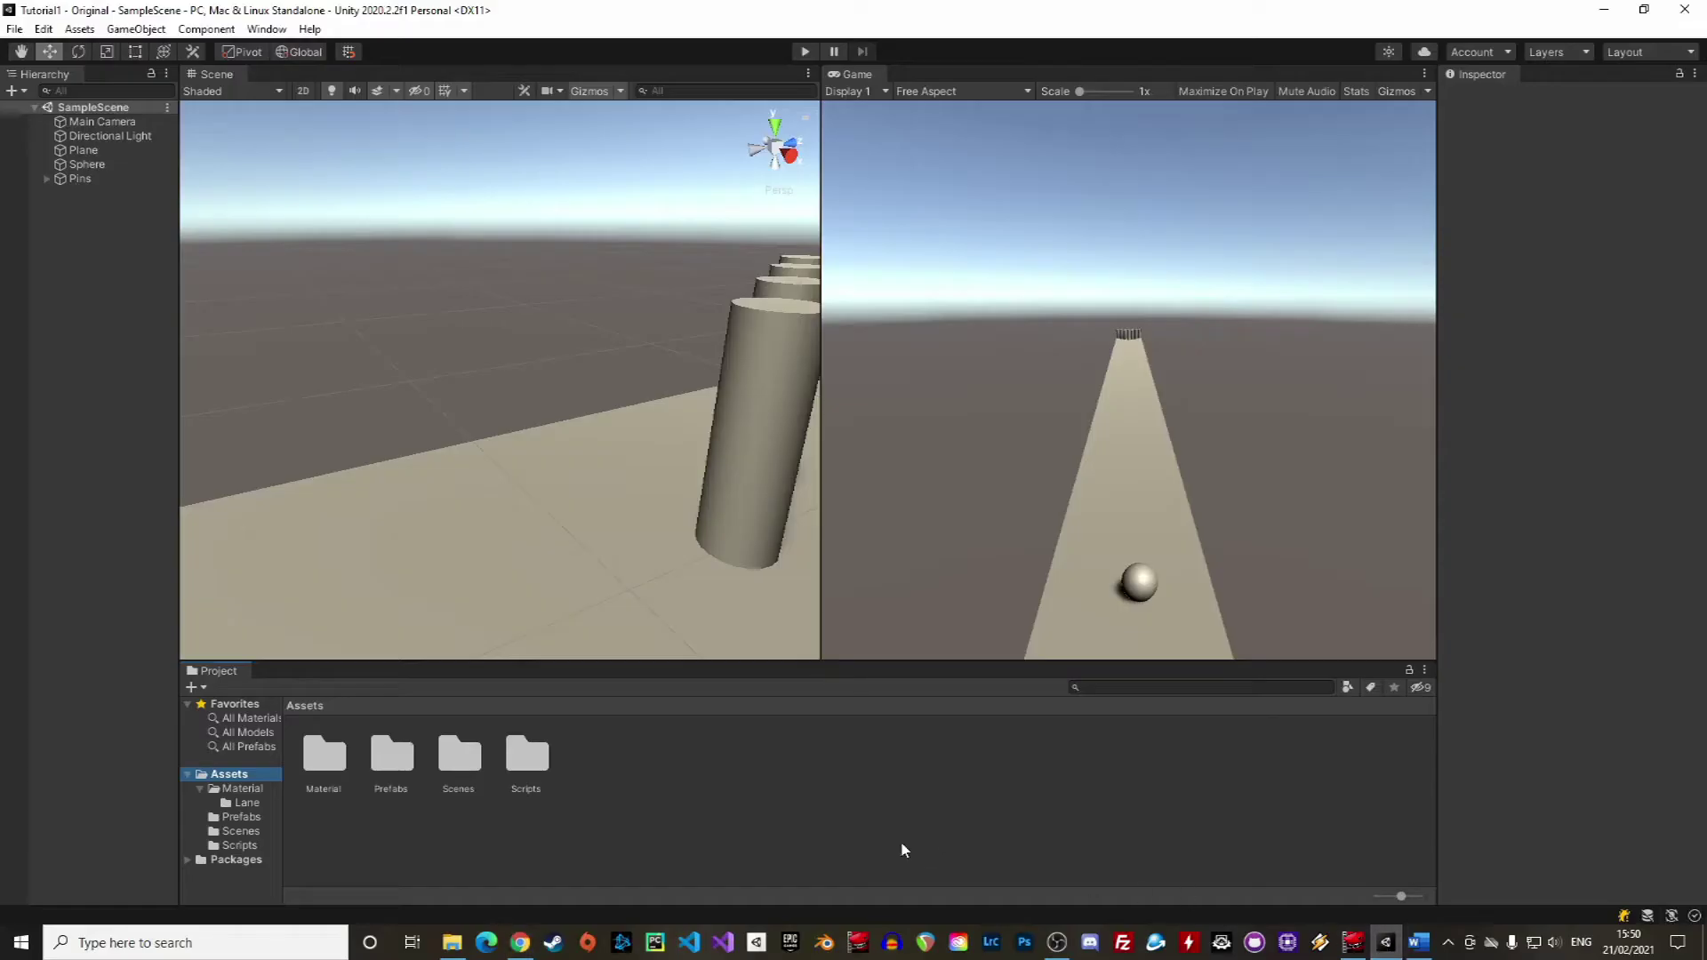
click(330, 787)
double_click(326, 761)
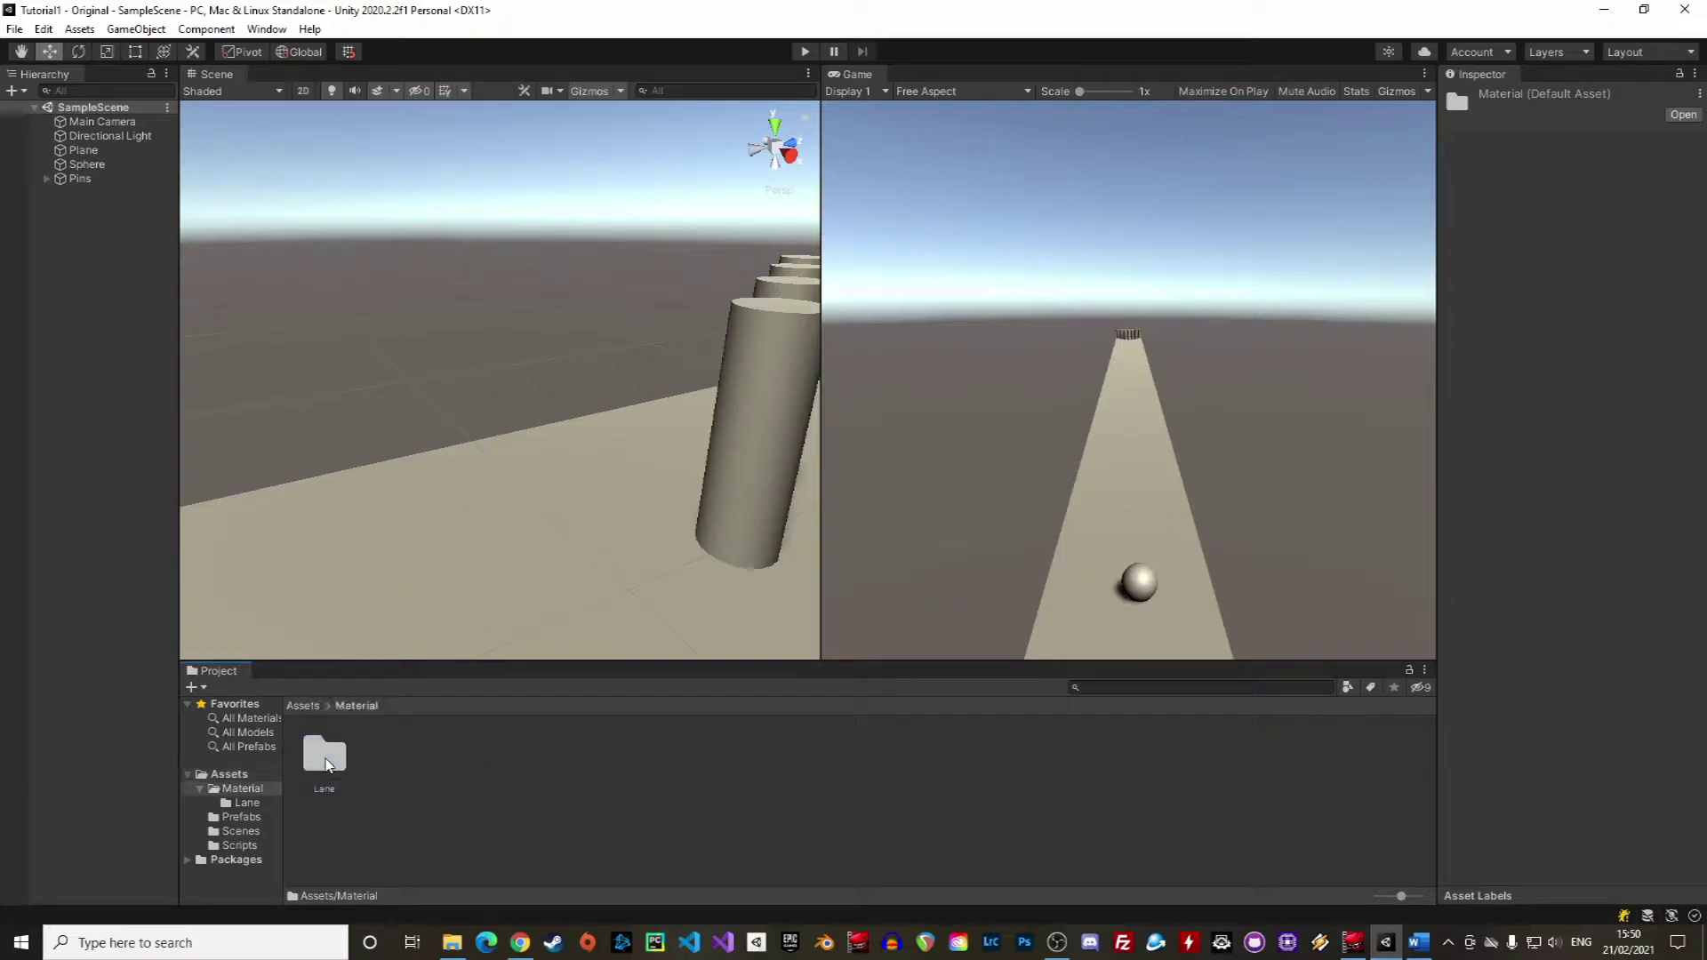
double_click(335, 760)
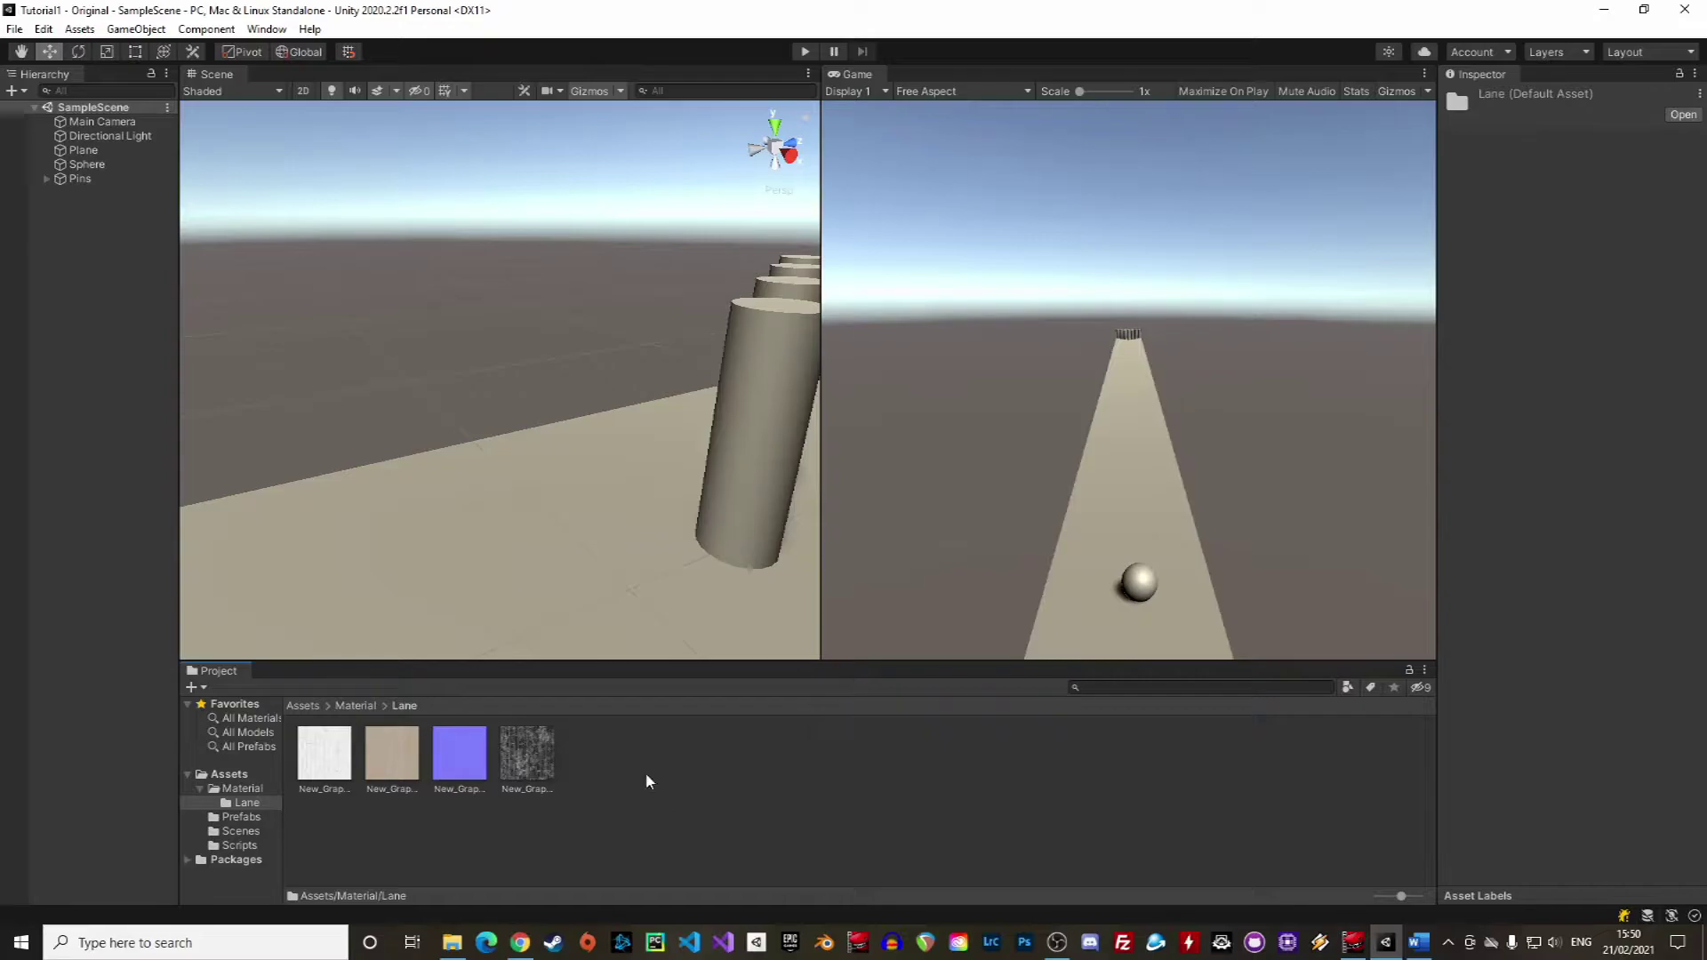
Read the Shaders part of the Unity Manual's Materials, Shaders & Textures page
click(520, 942)
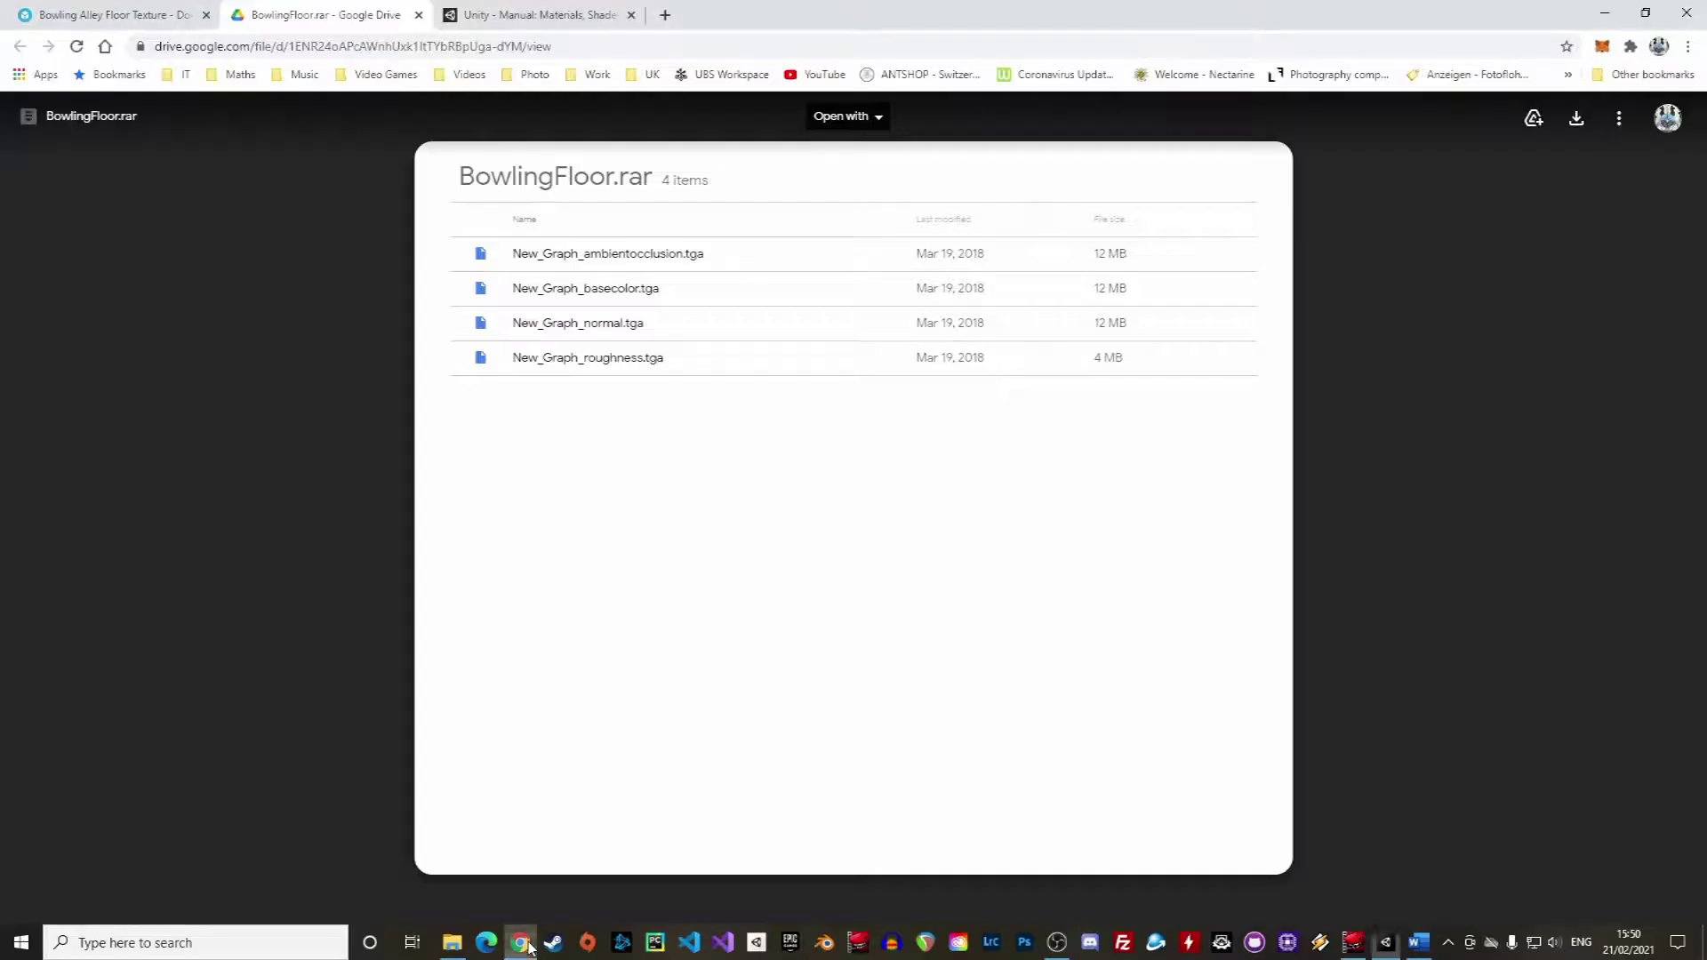
click(528, 15)
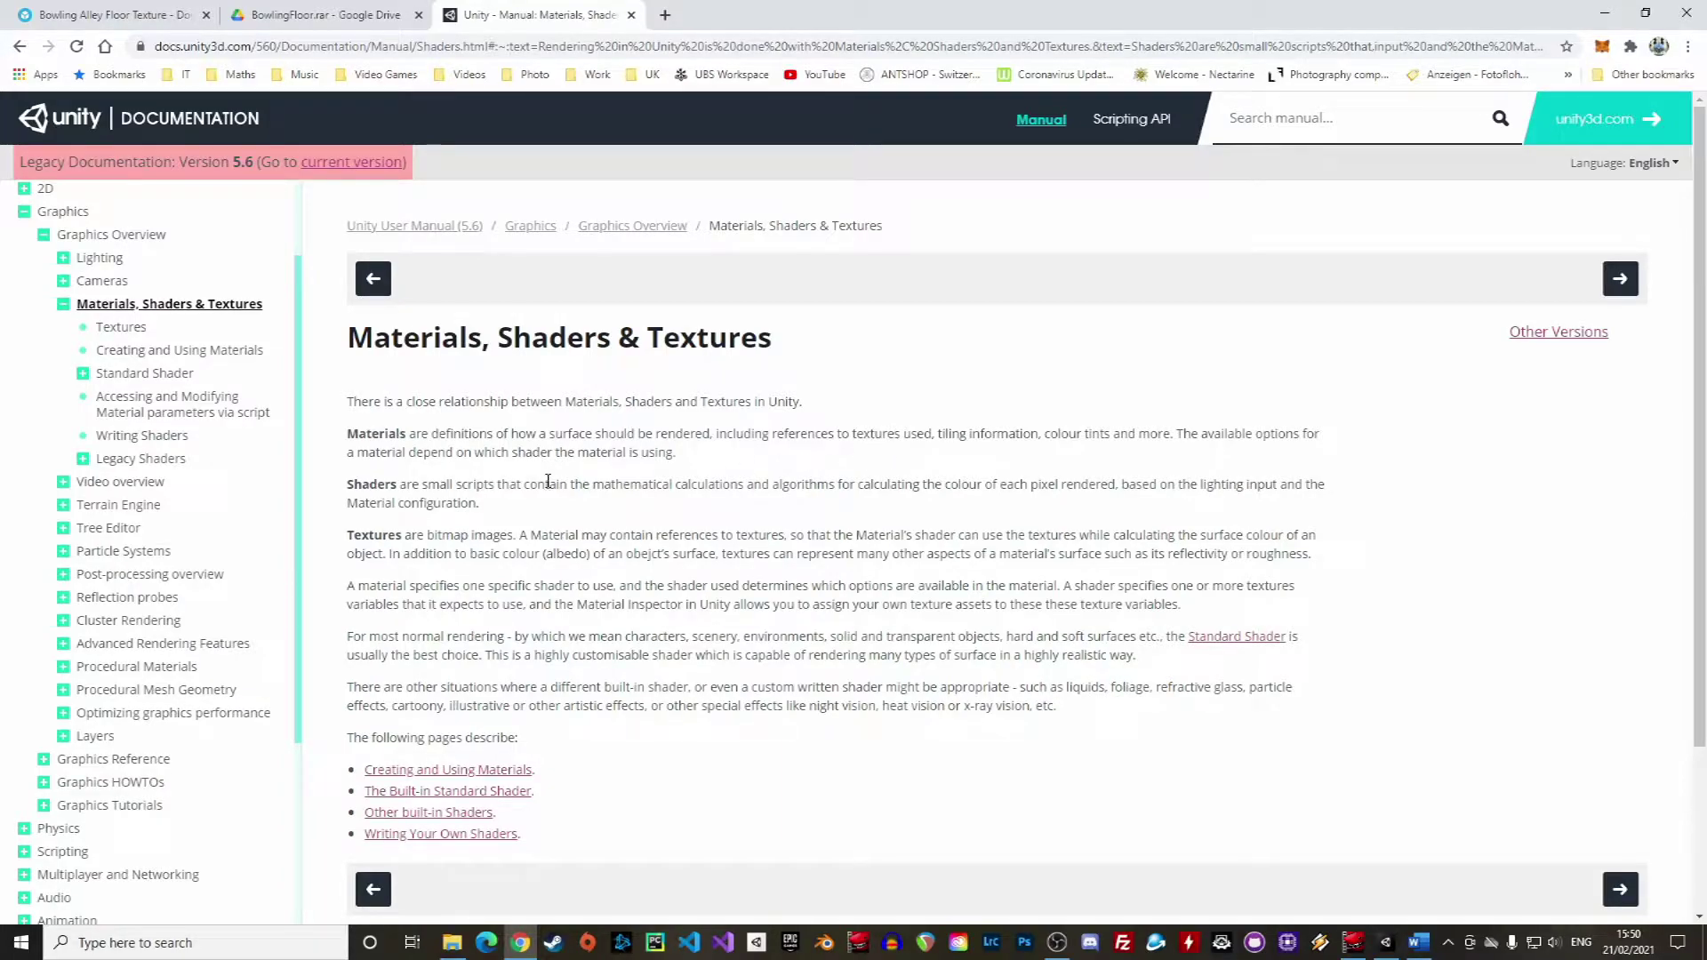
double_click(398, 484)
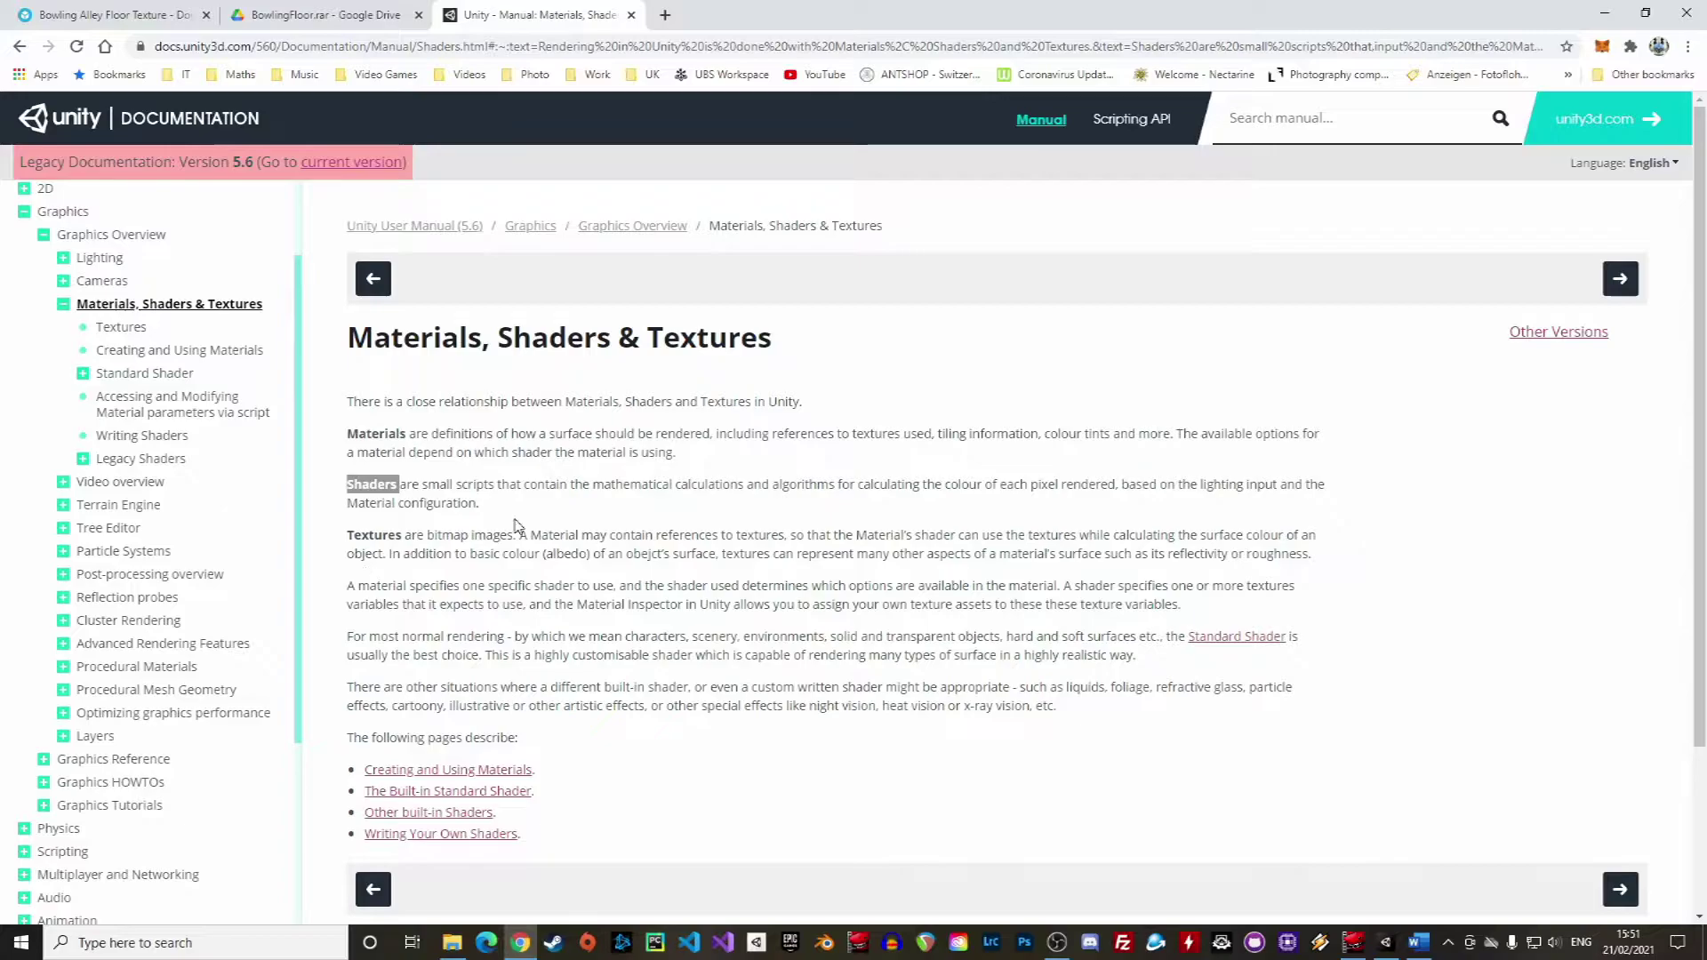
click(574, 517)
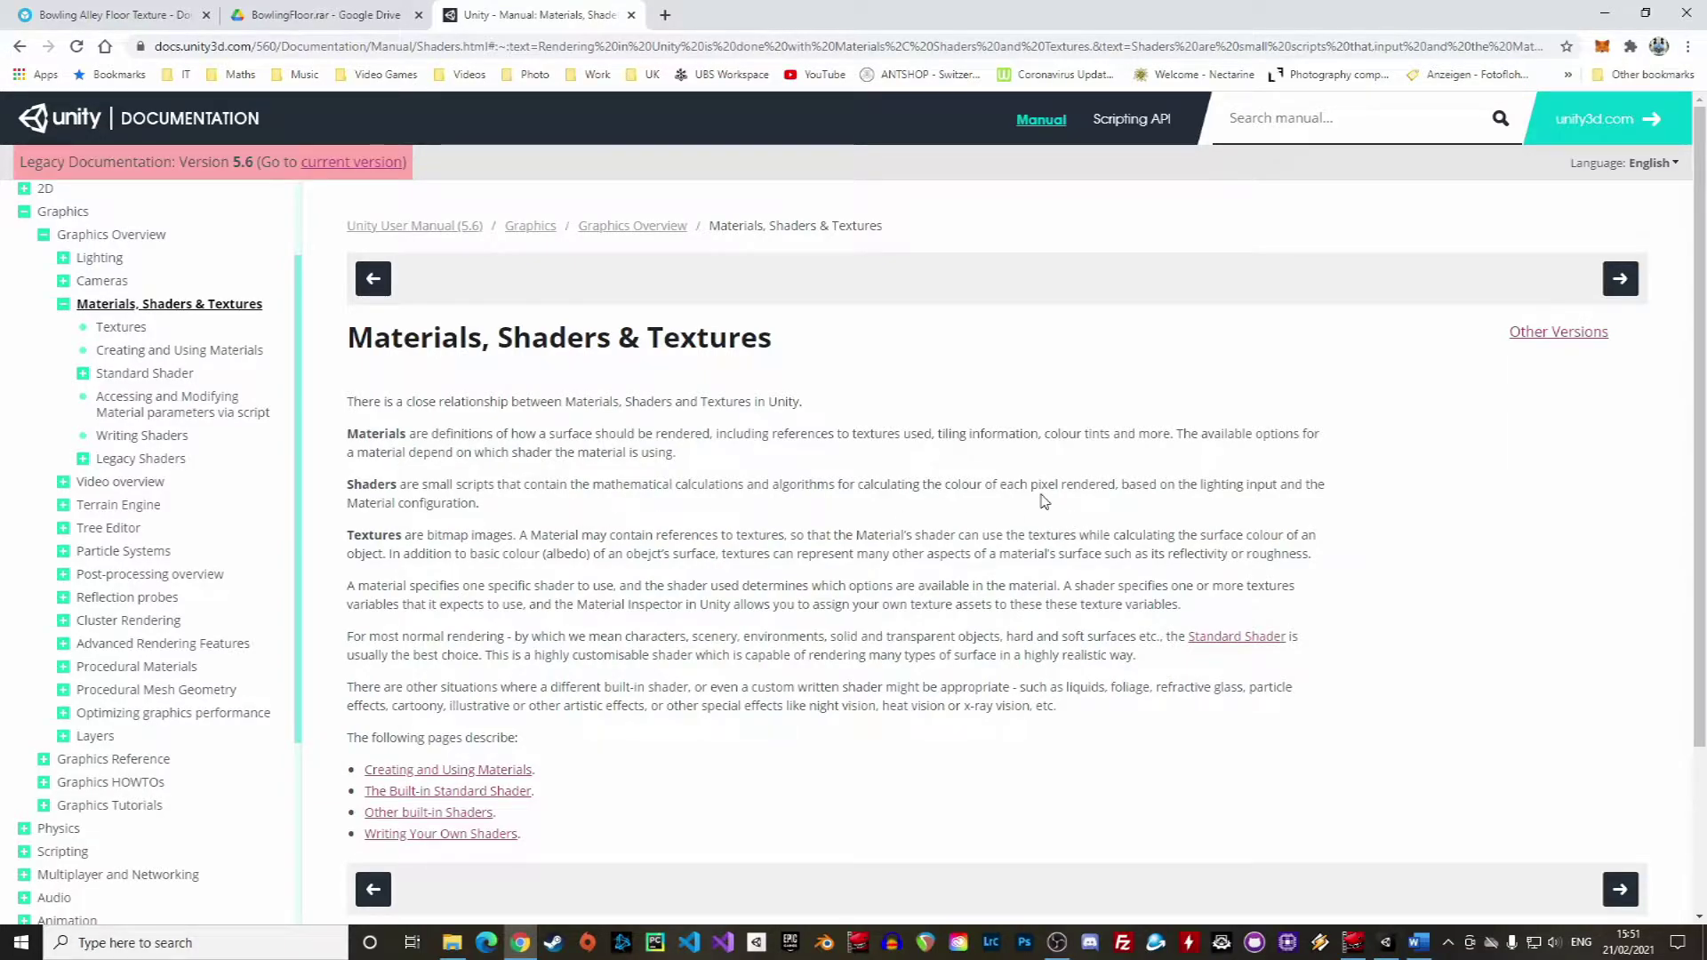
Create a Standard material named Lane in the Assets/Material/Lane folder
click(1389, 948)
right_click(608, 775)
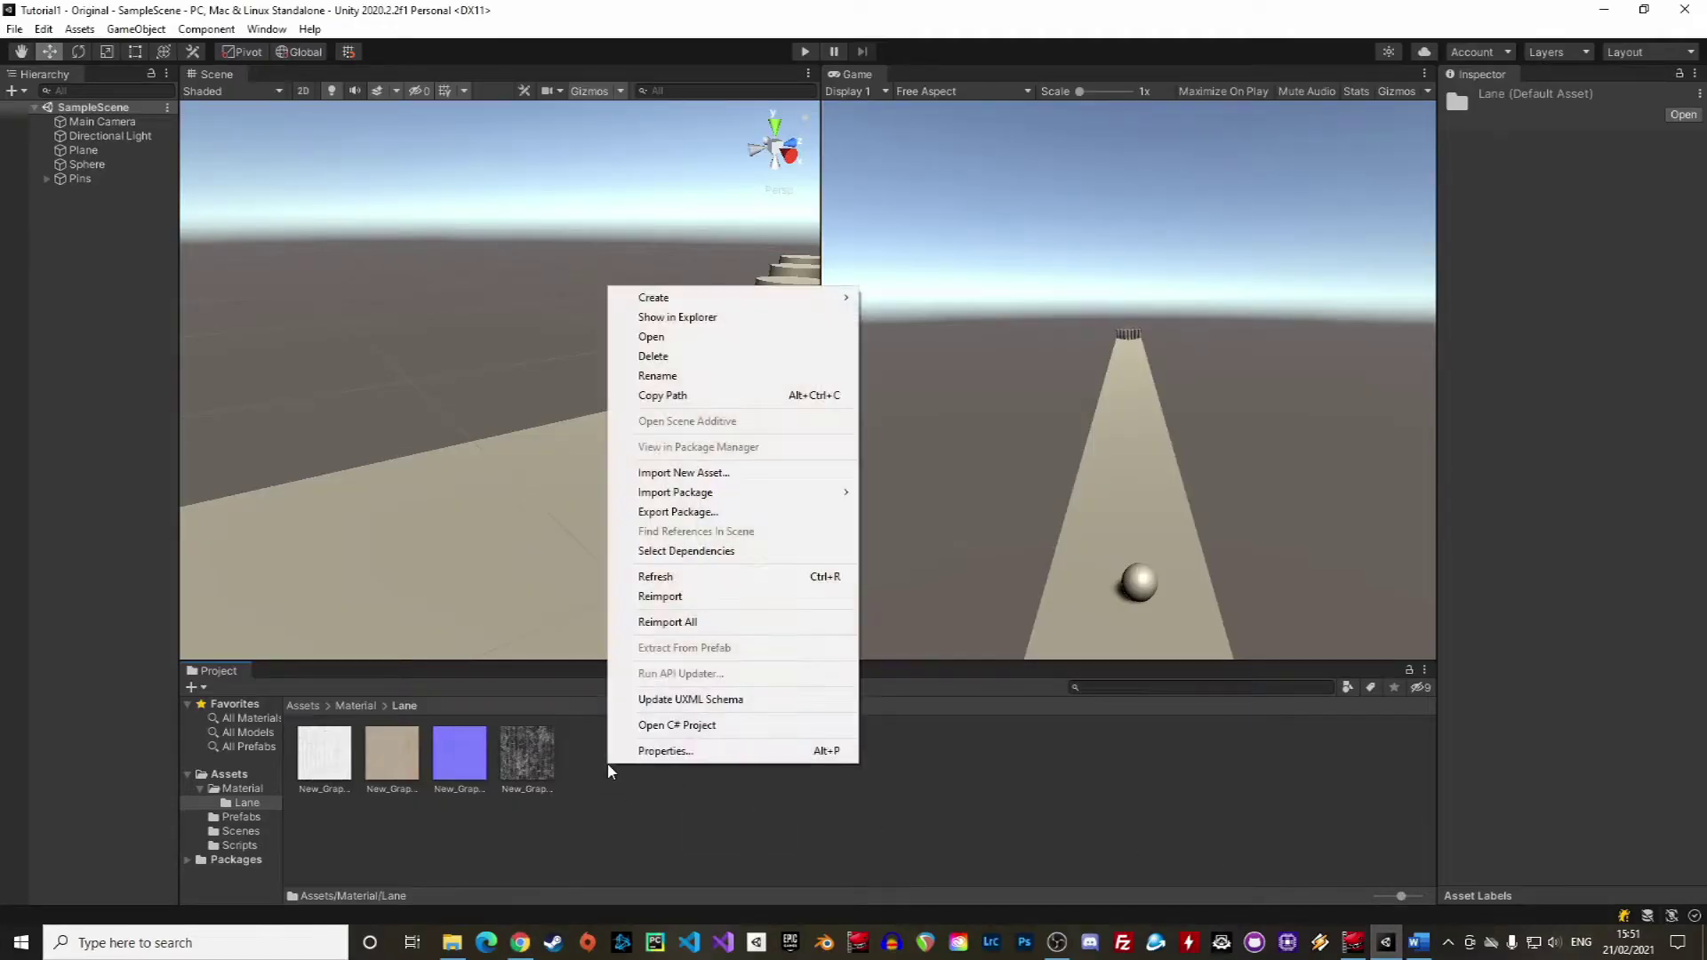
mouse_move(805, 300)
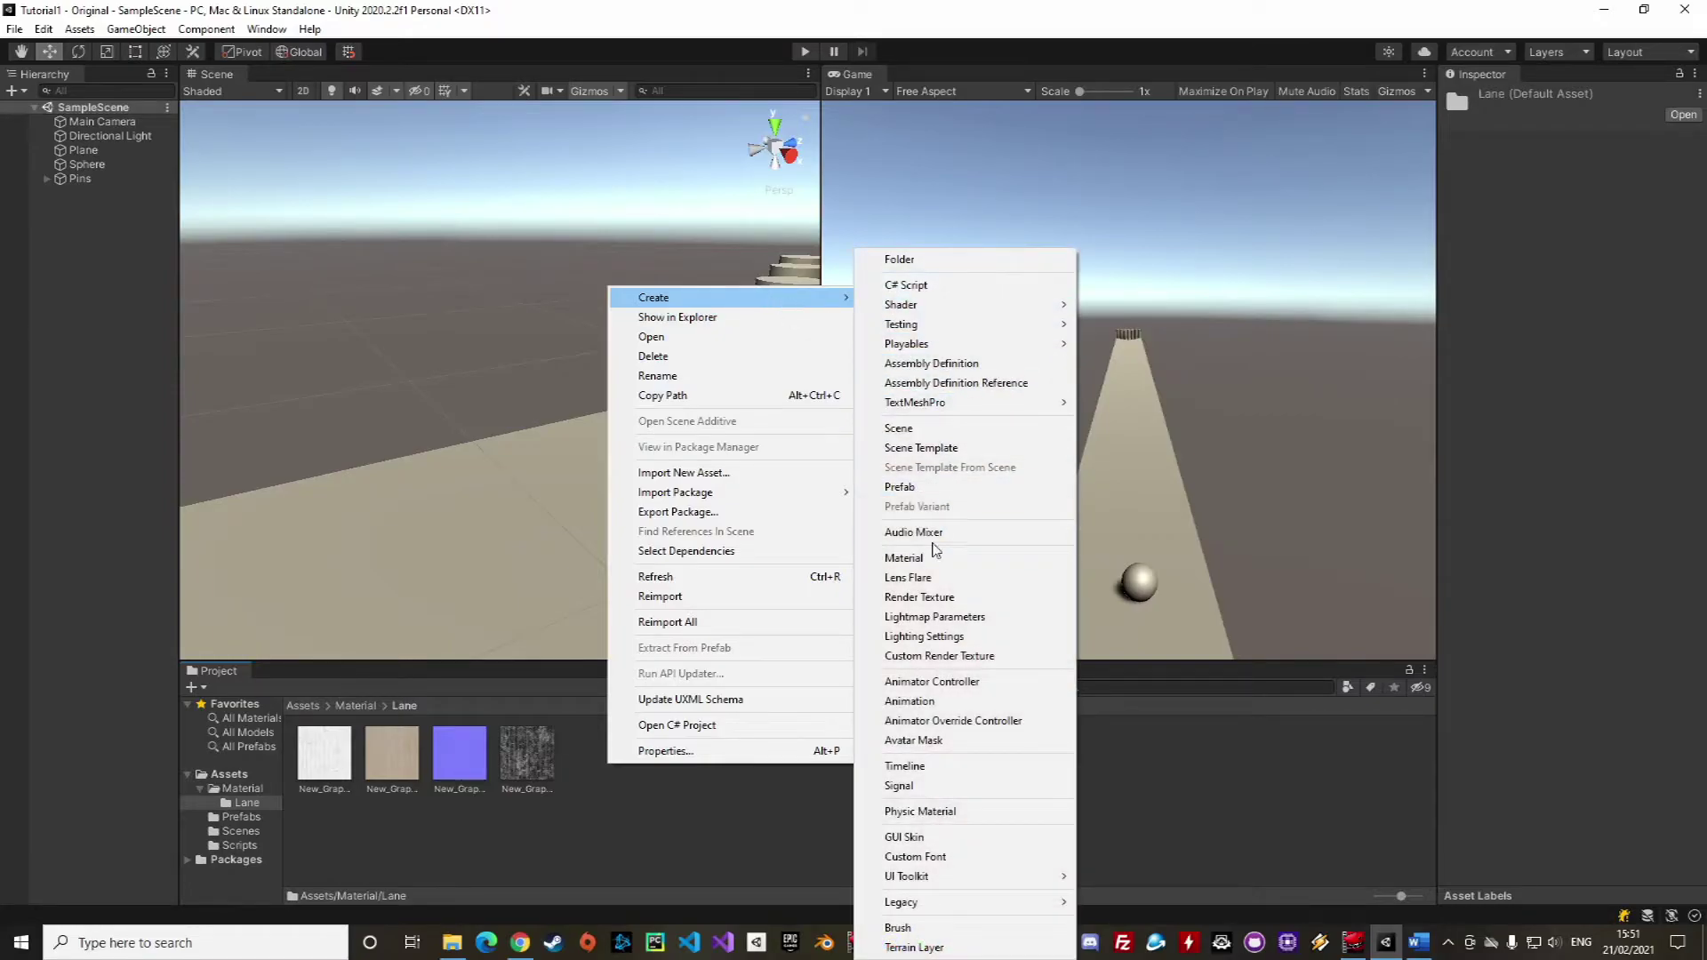
click(905, 558)
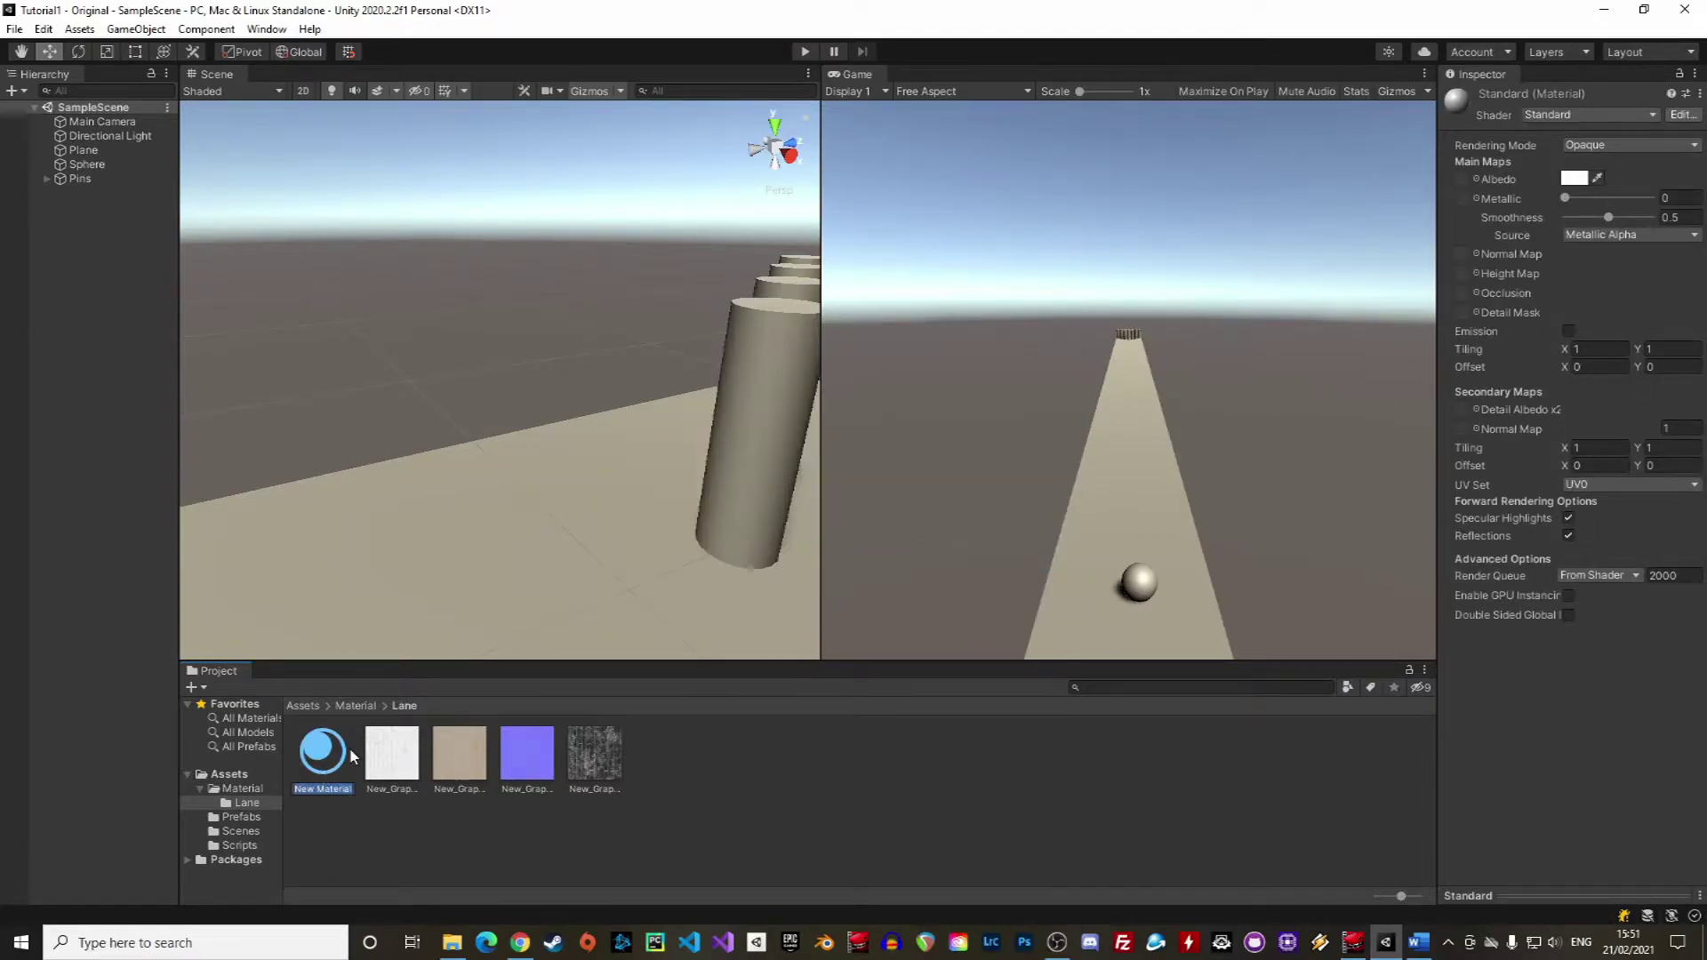
text(Lane)
key(Return)
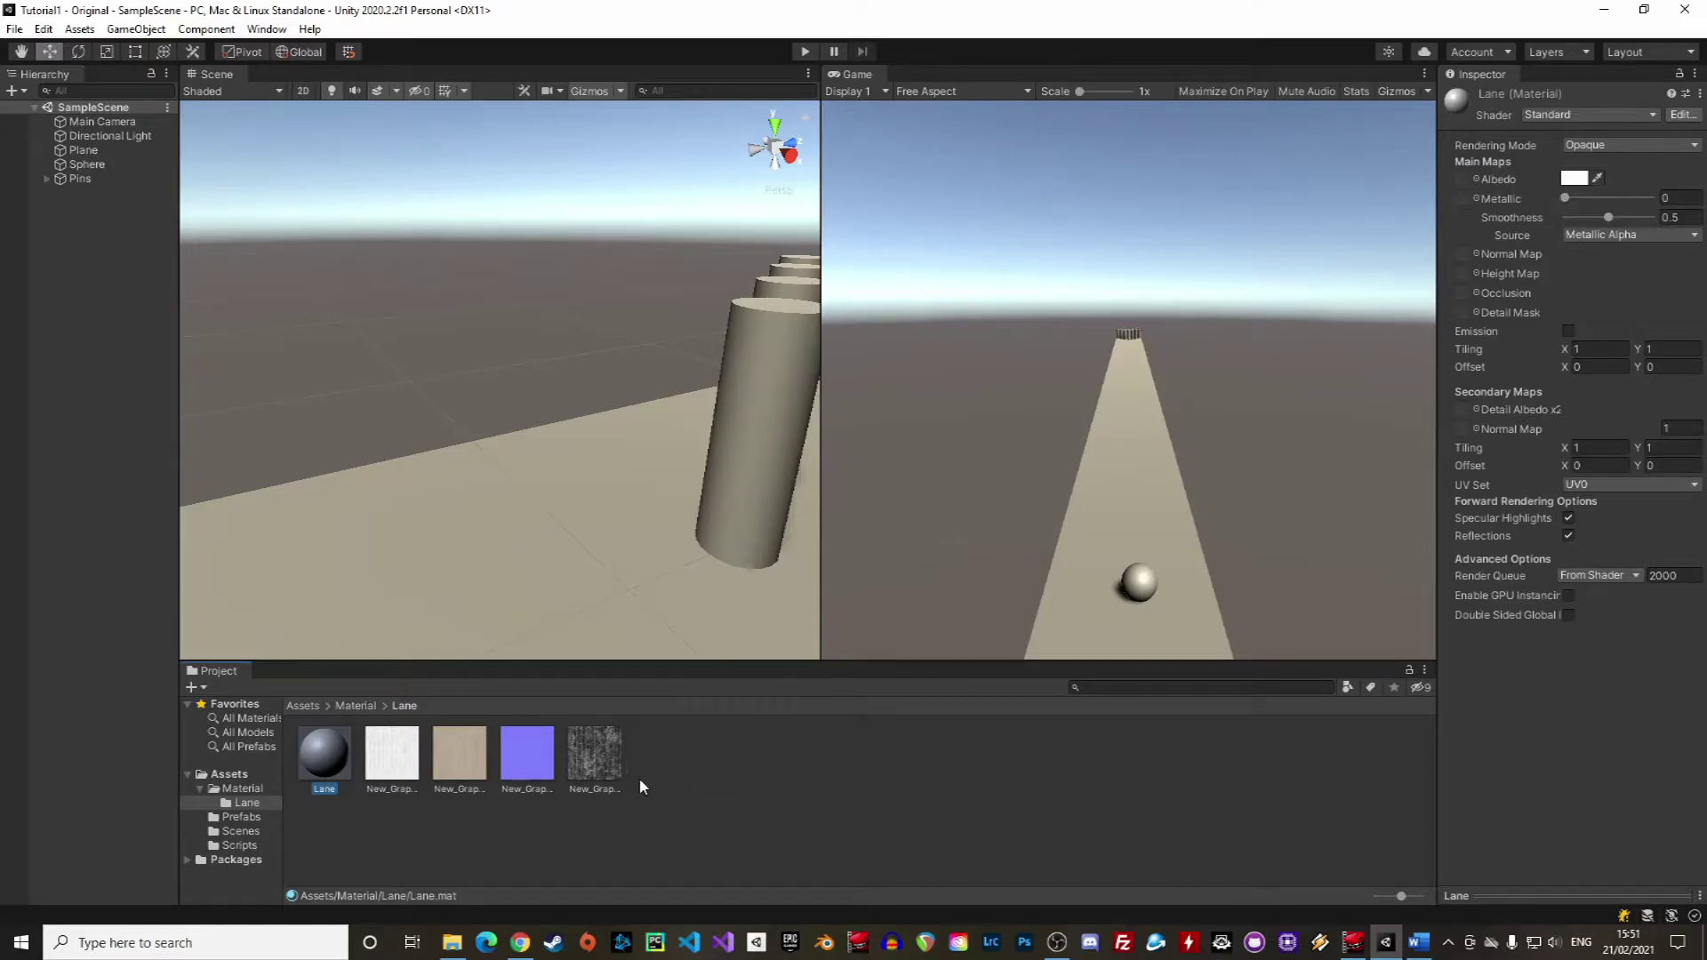
Put the New_Graph_basecolor texture in the Lane material's Albedo slot and lock the Inspector
click(391, 760)
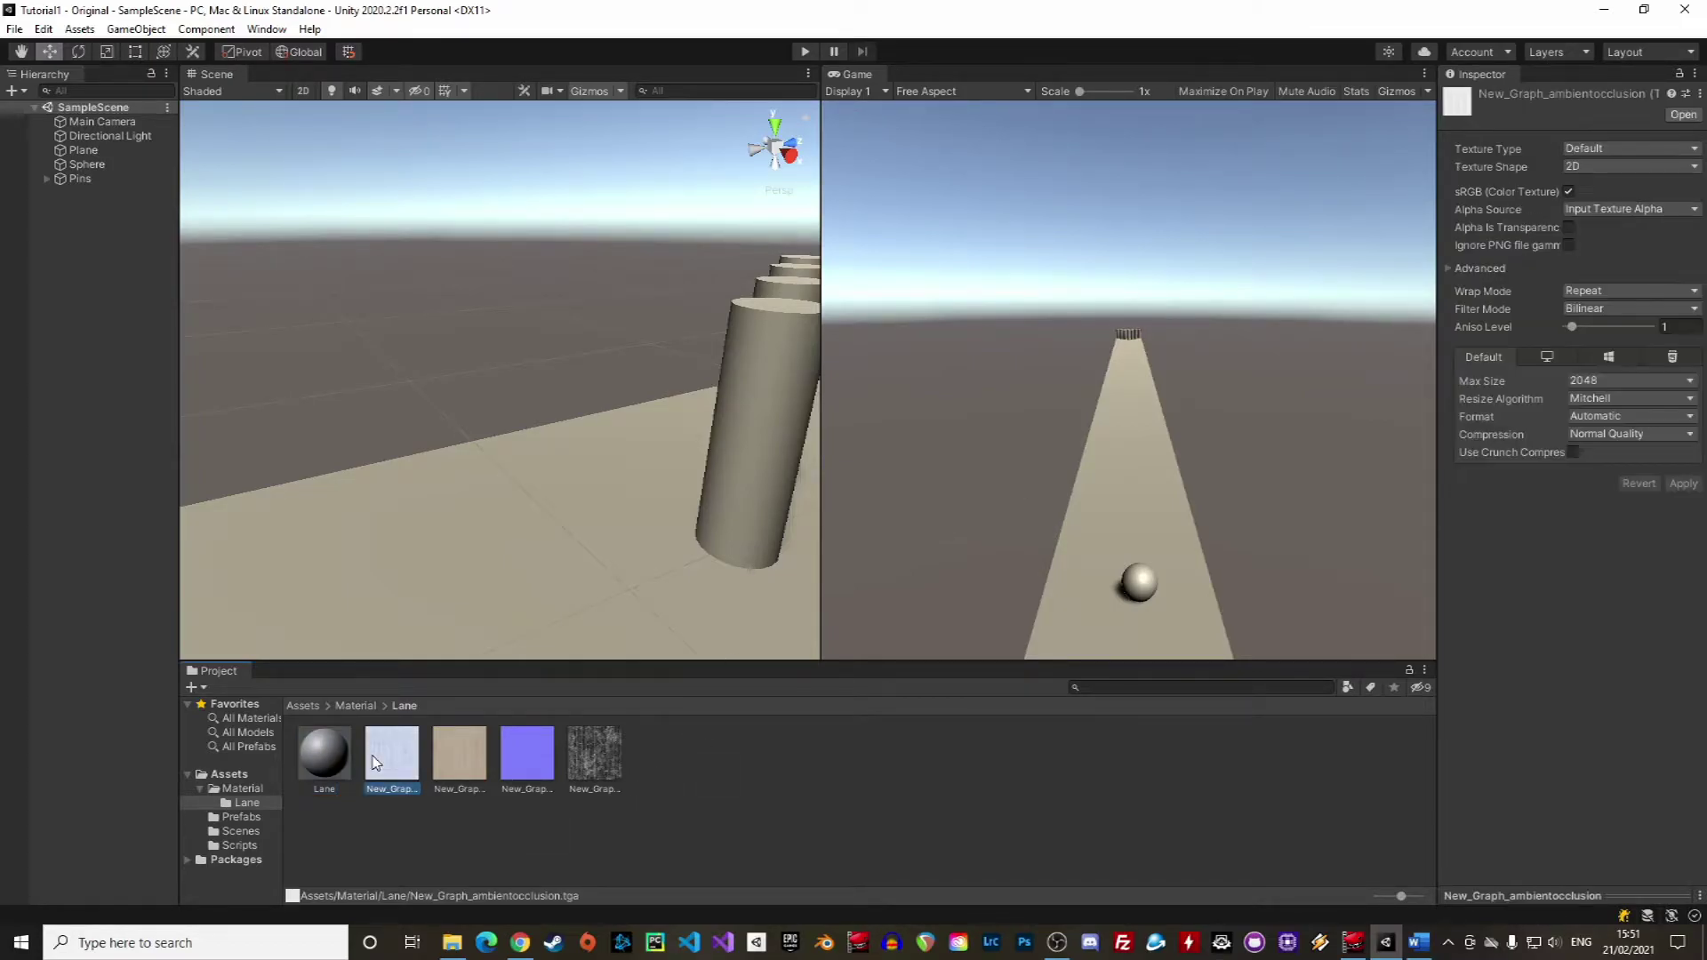
click(458, 751)
click(528, 749)
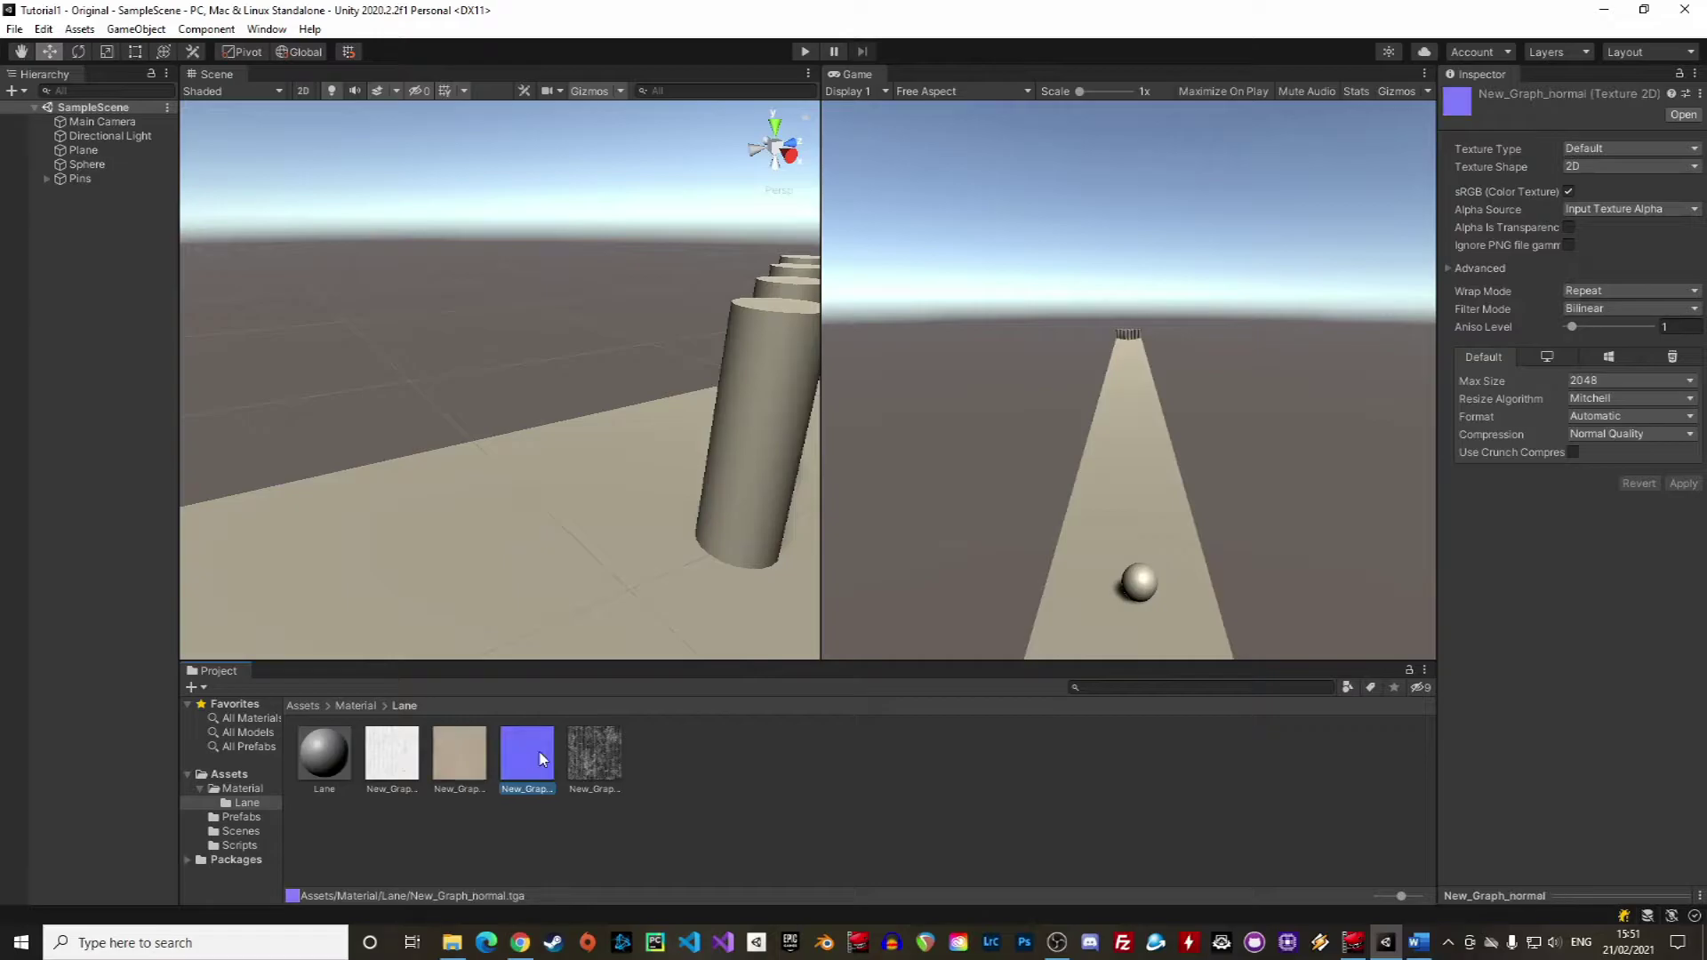
click(437, 776)
click(324, 754)
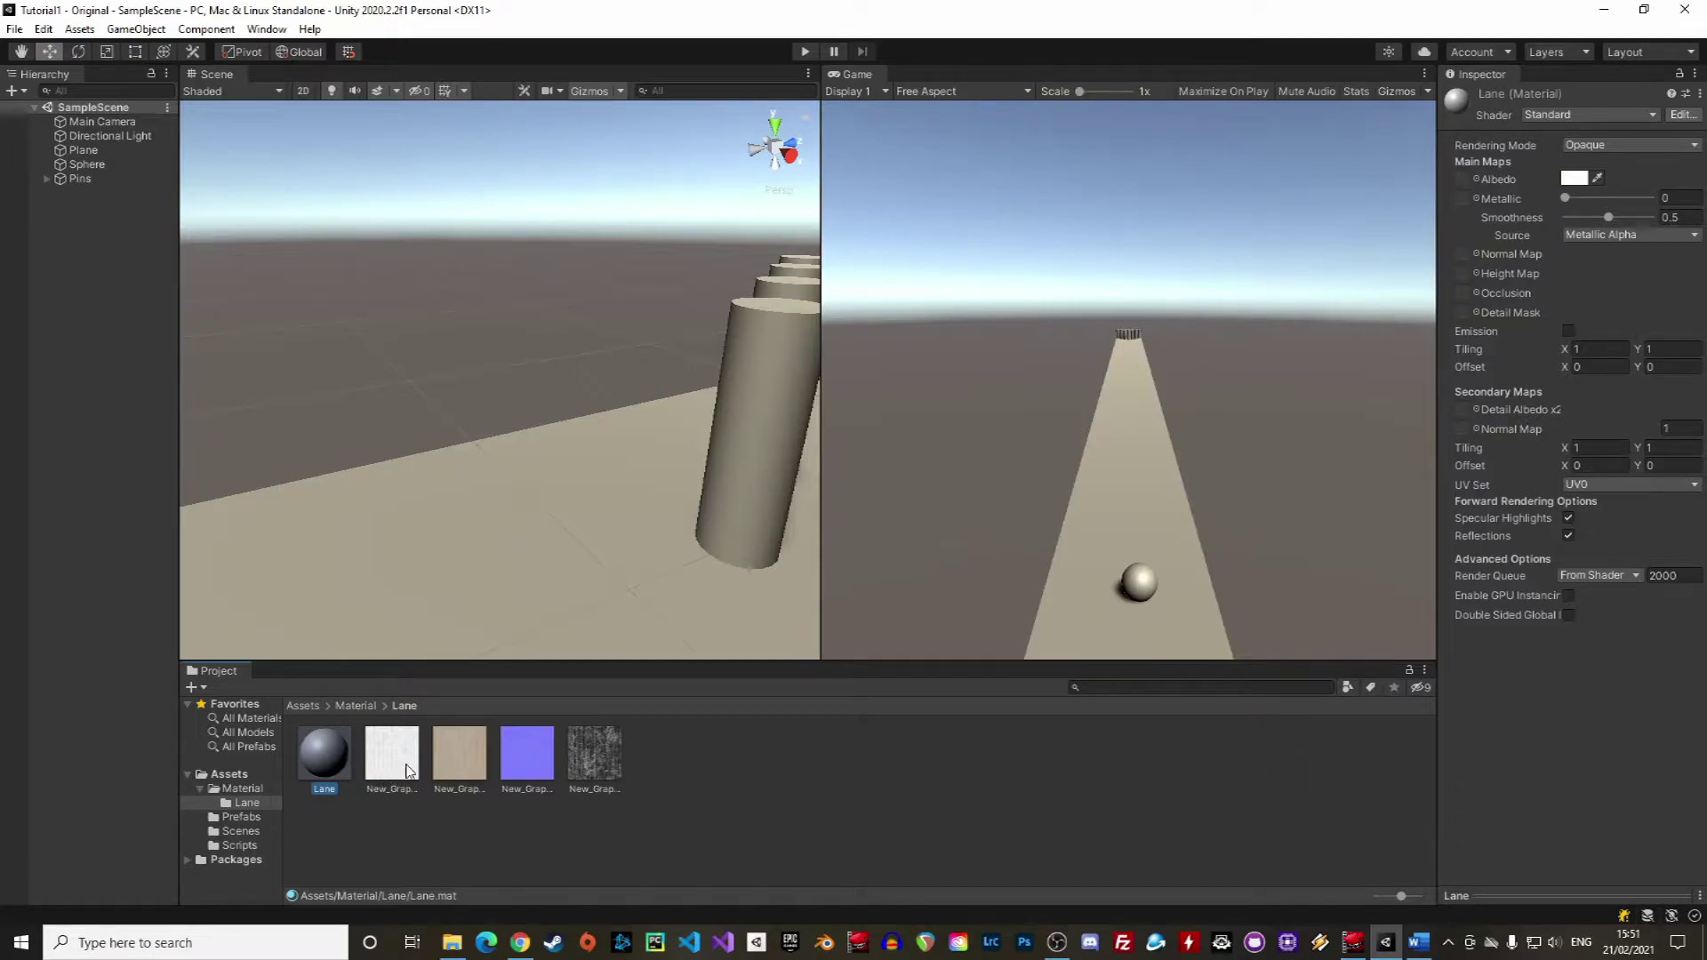
drag(462, 765, 1458, 184)
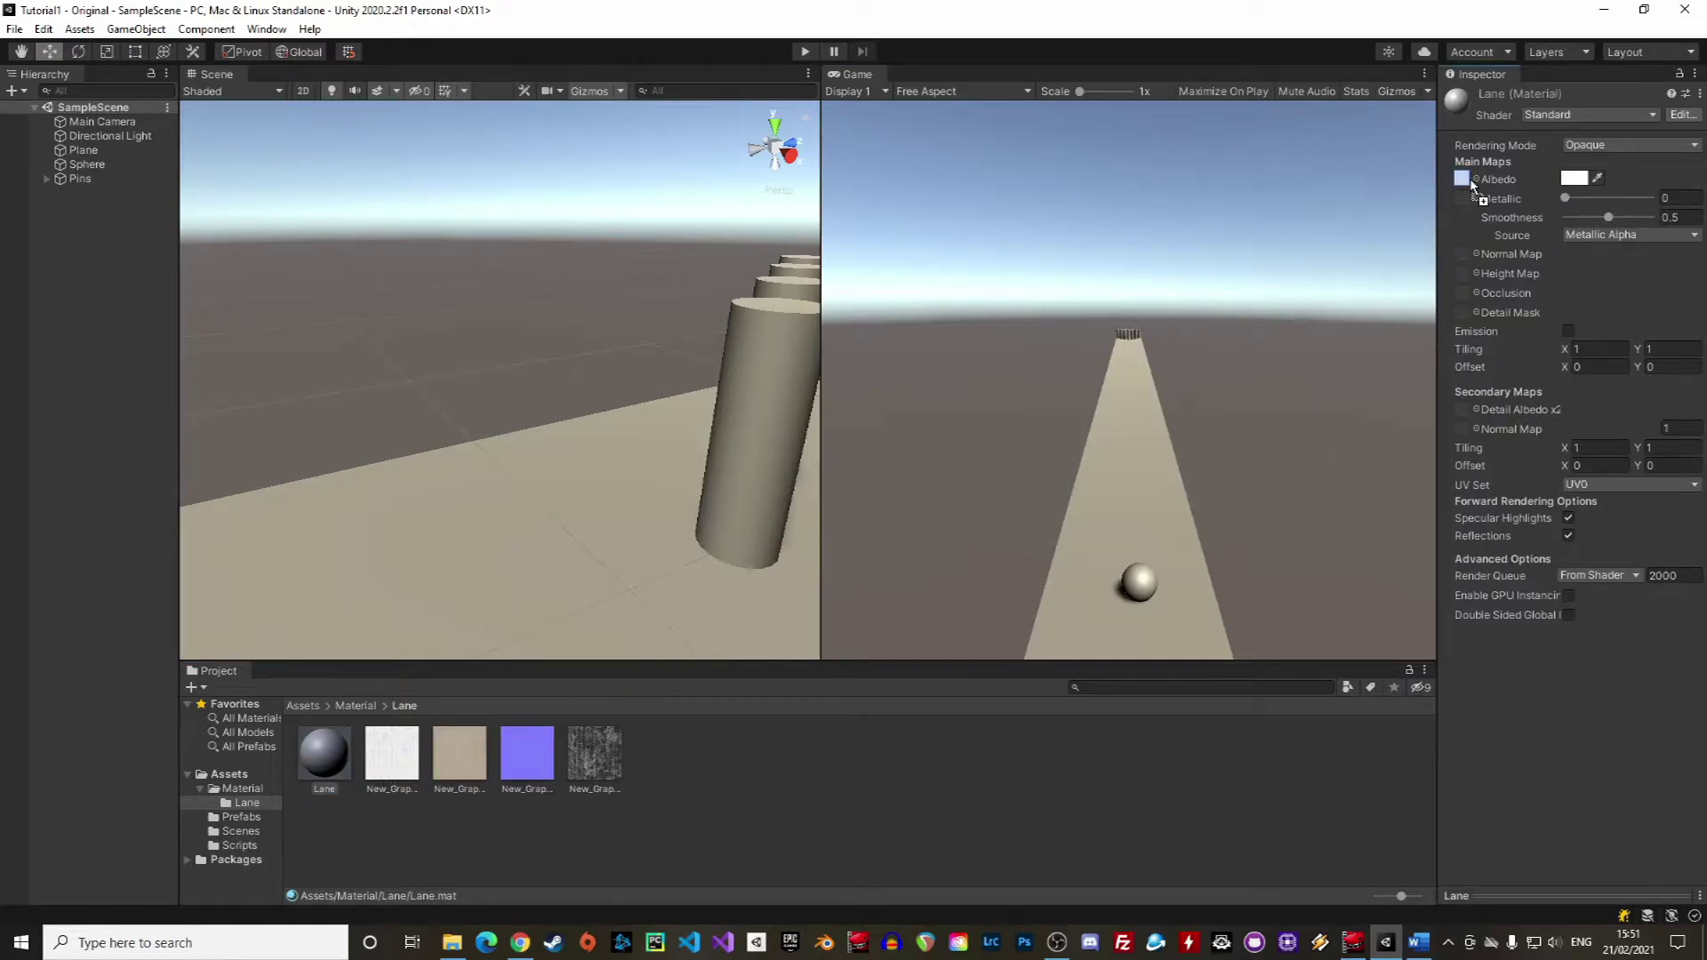
click(1678, 74)
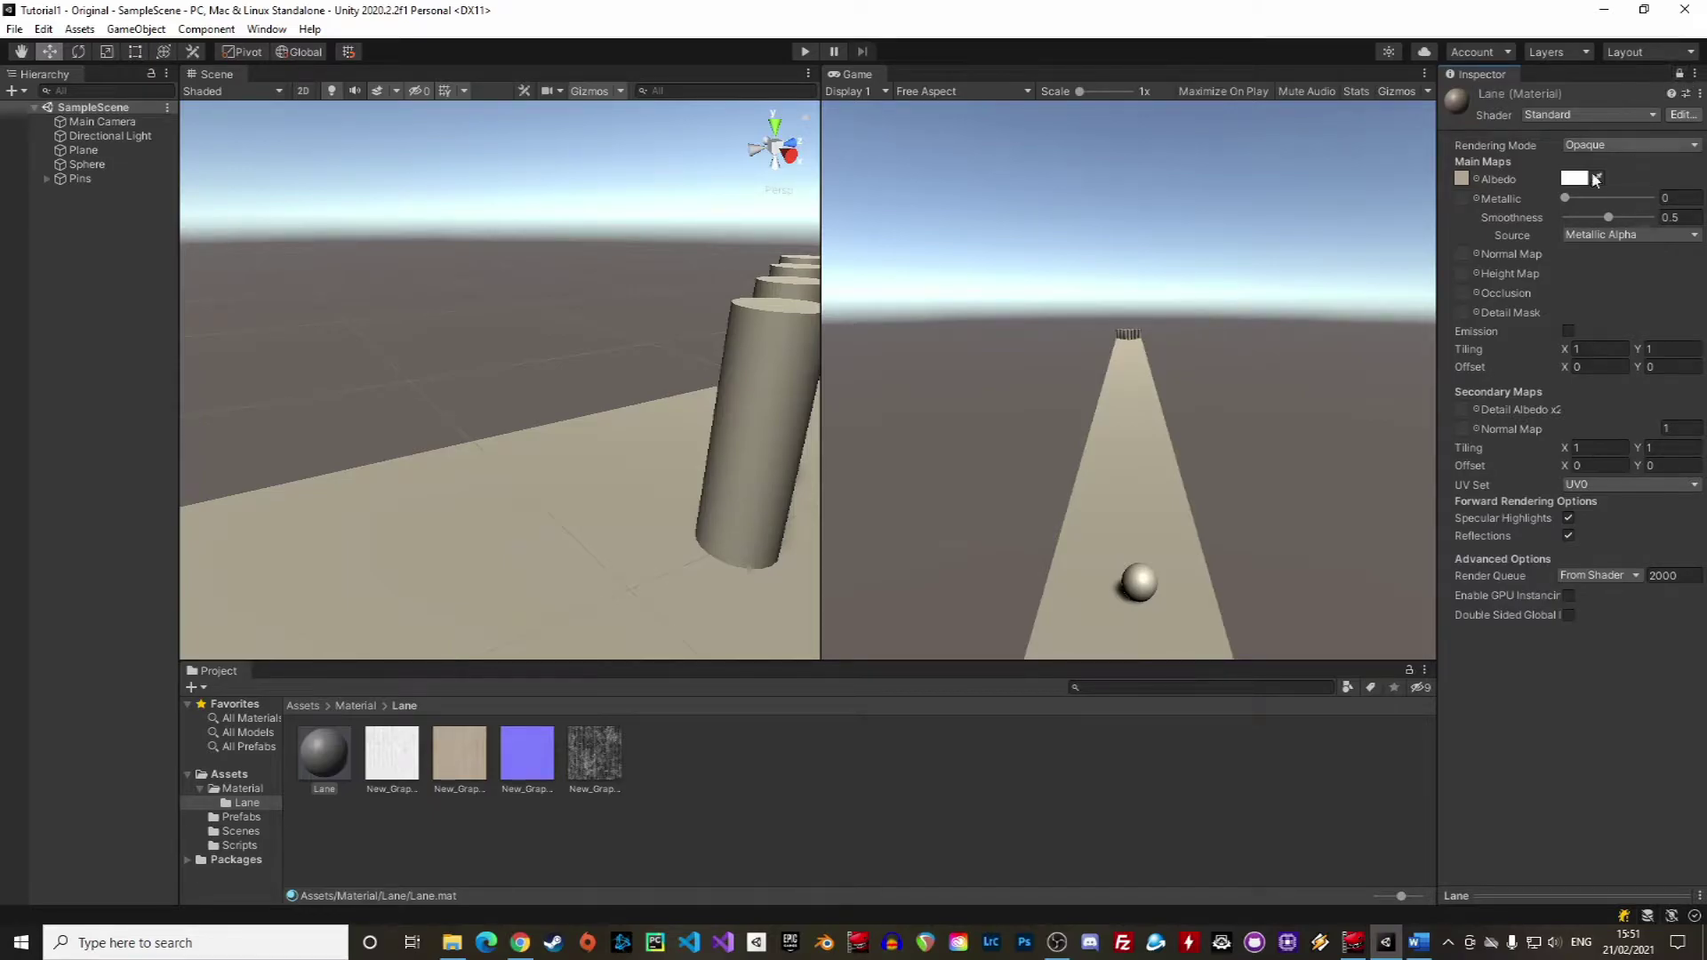
Look over the floor textures, then apply the Lane material to the lane plane
click(527, 756)
click(454, 780)
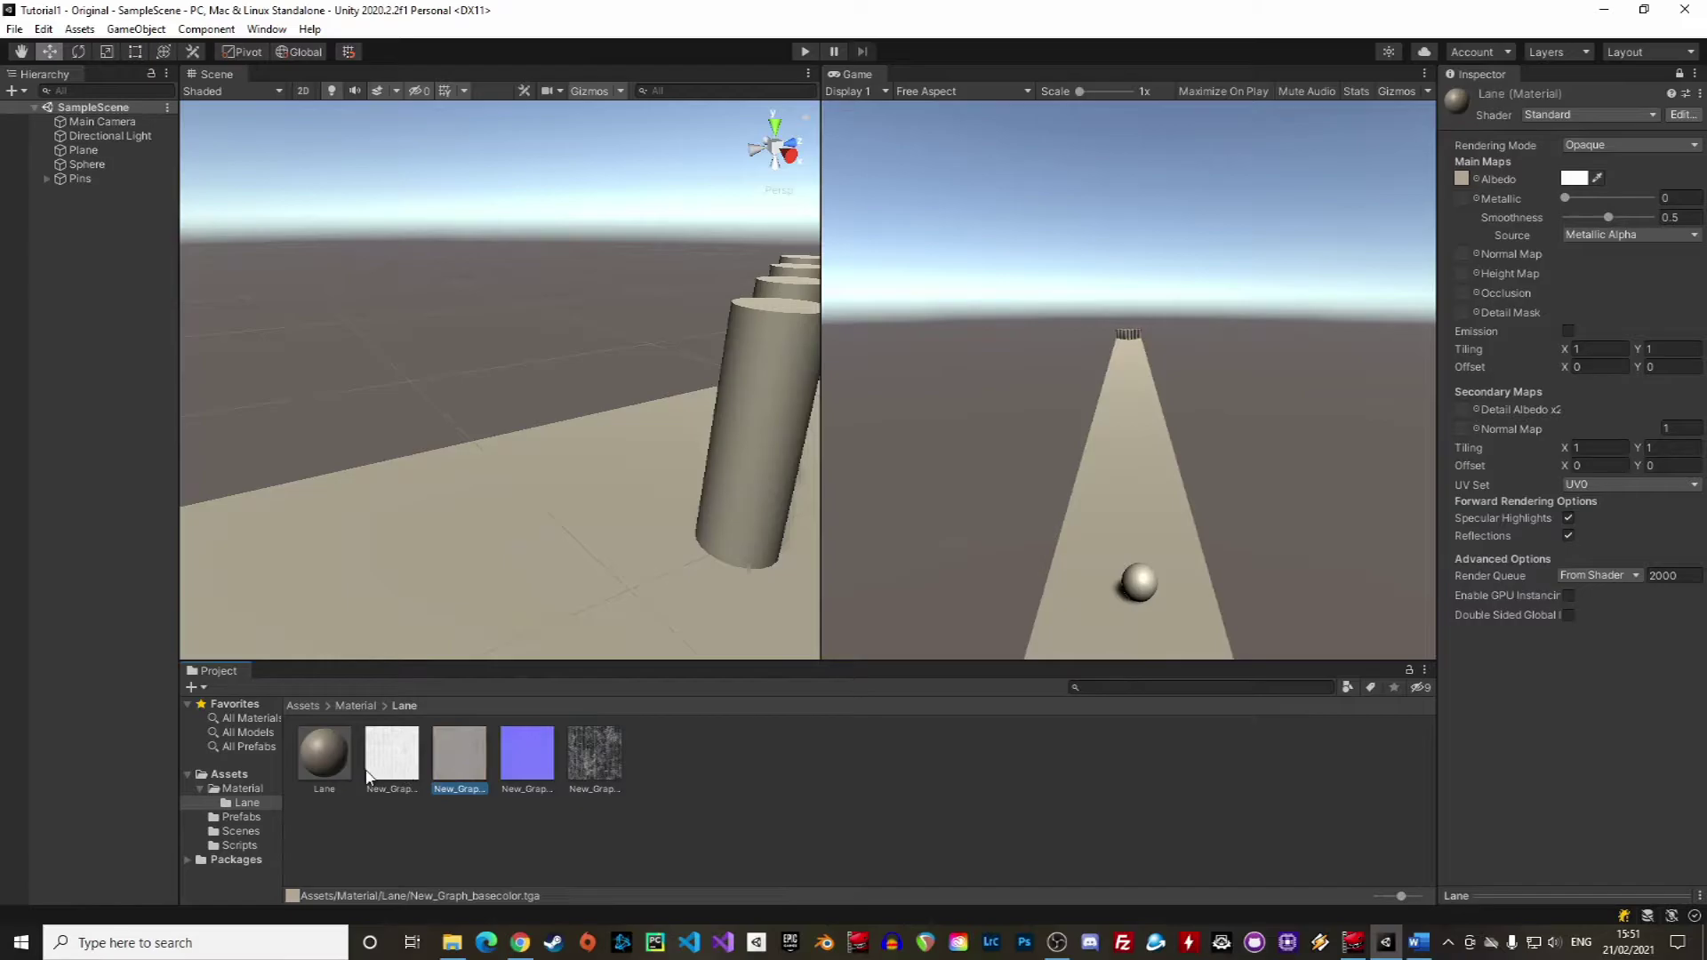
click(392, 772)
click(425, 765)
click(389, 771)
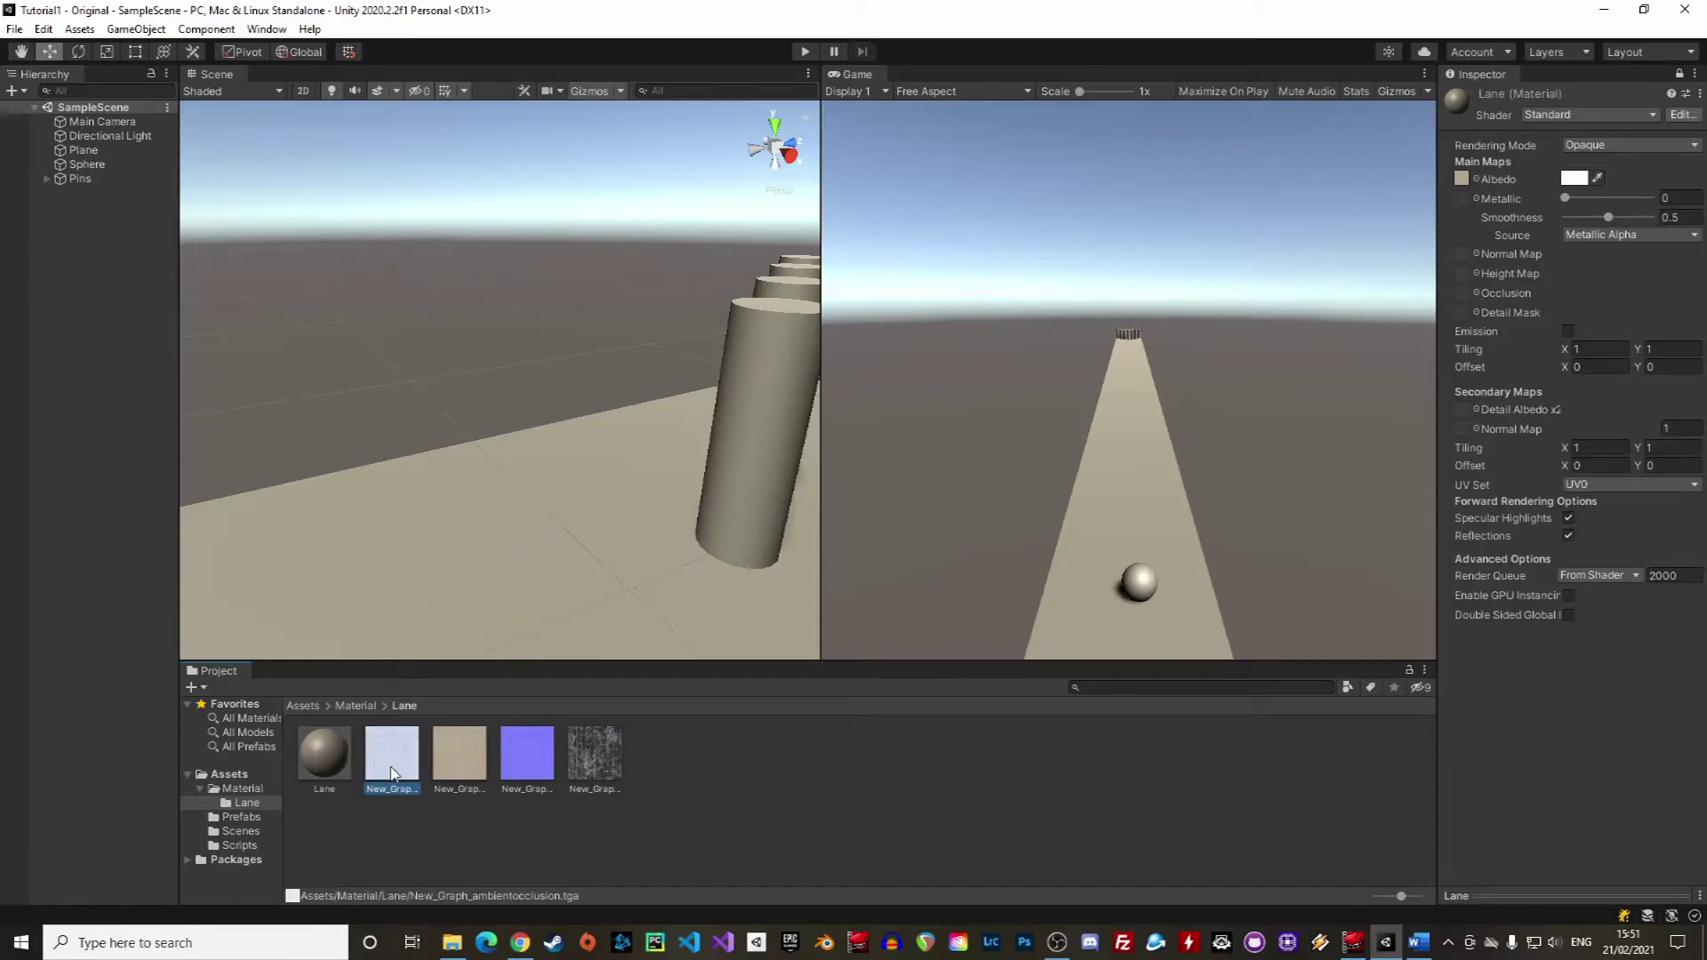
click(457, 768)
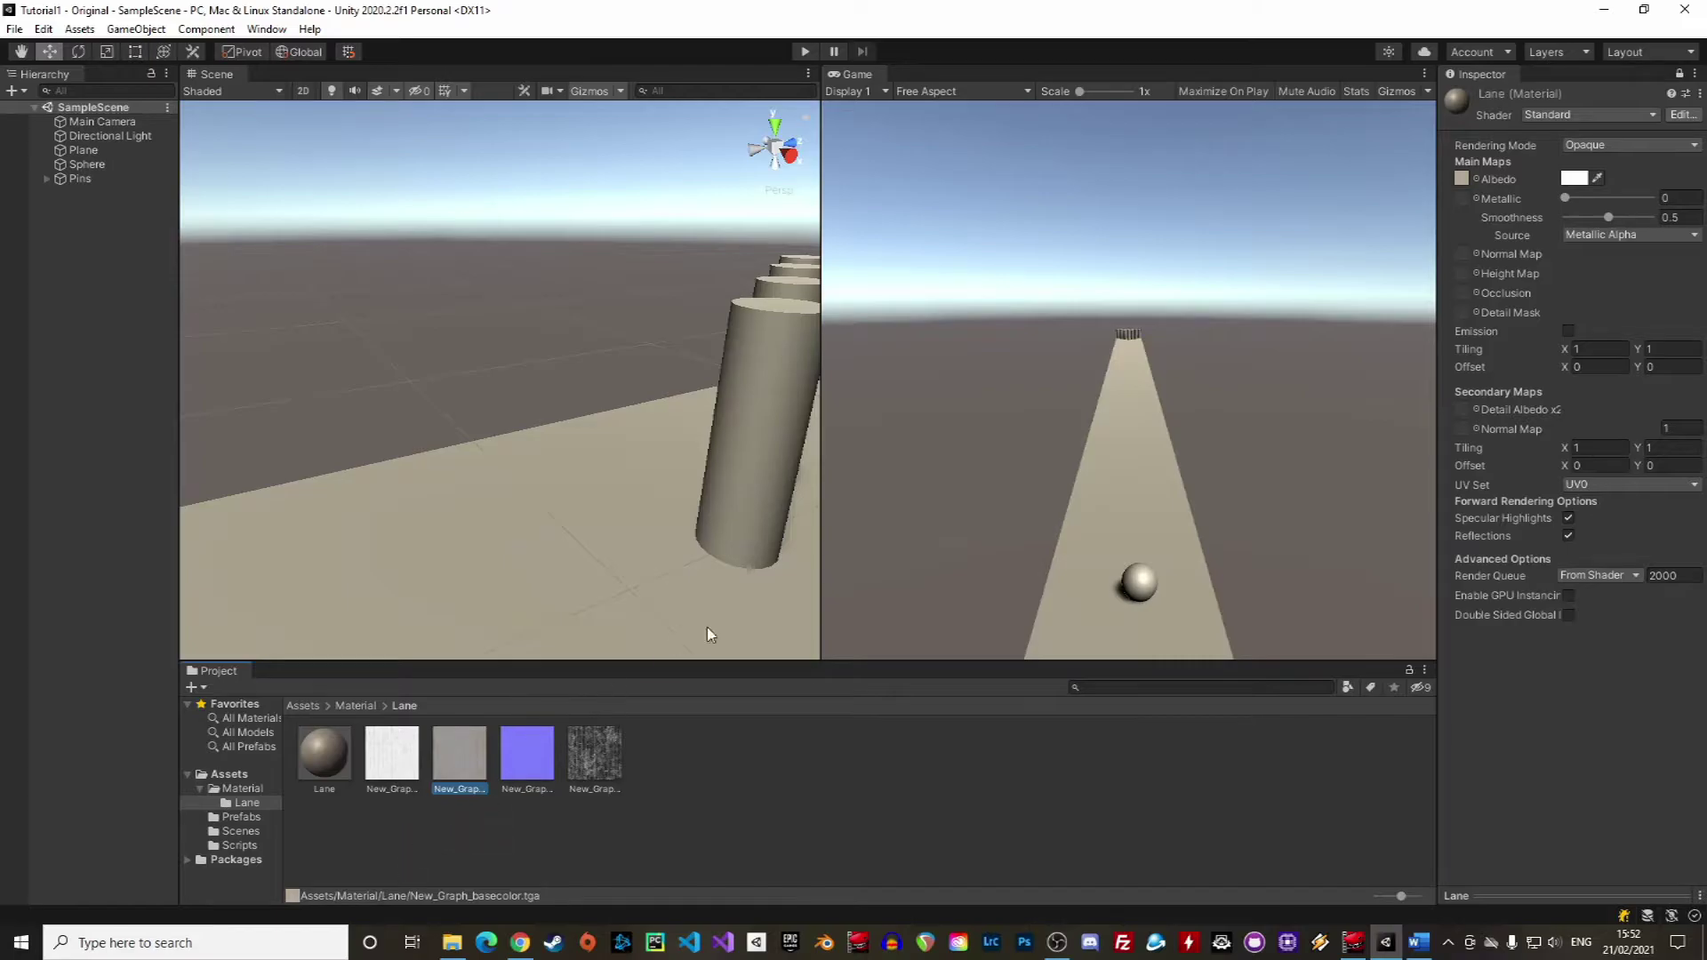
click(323, 763)
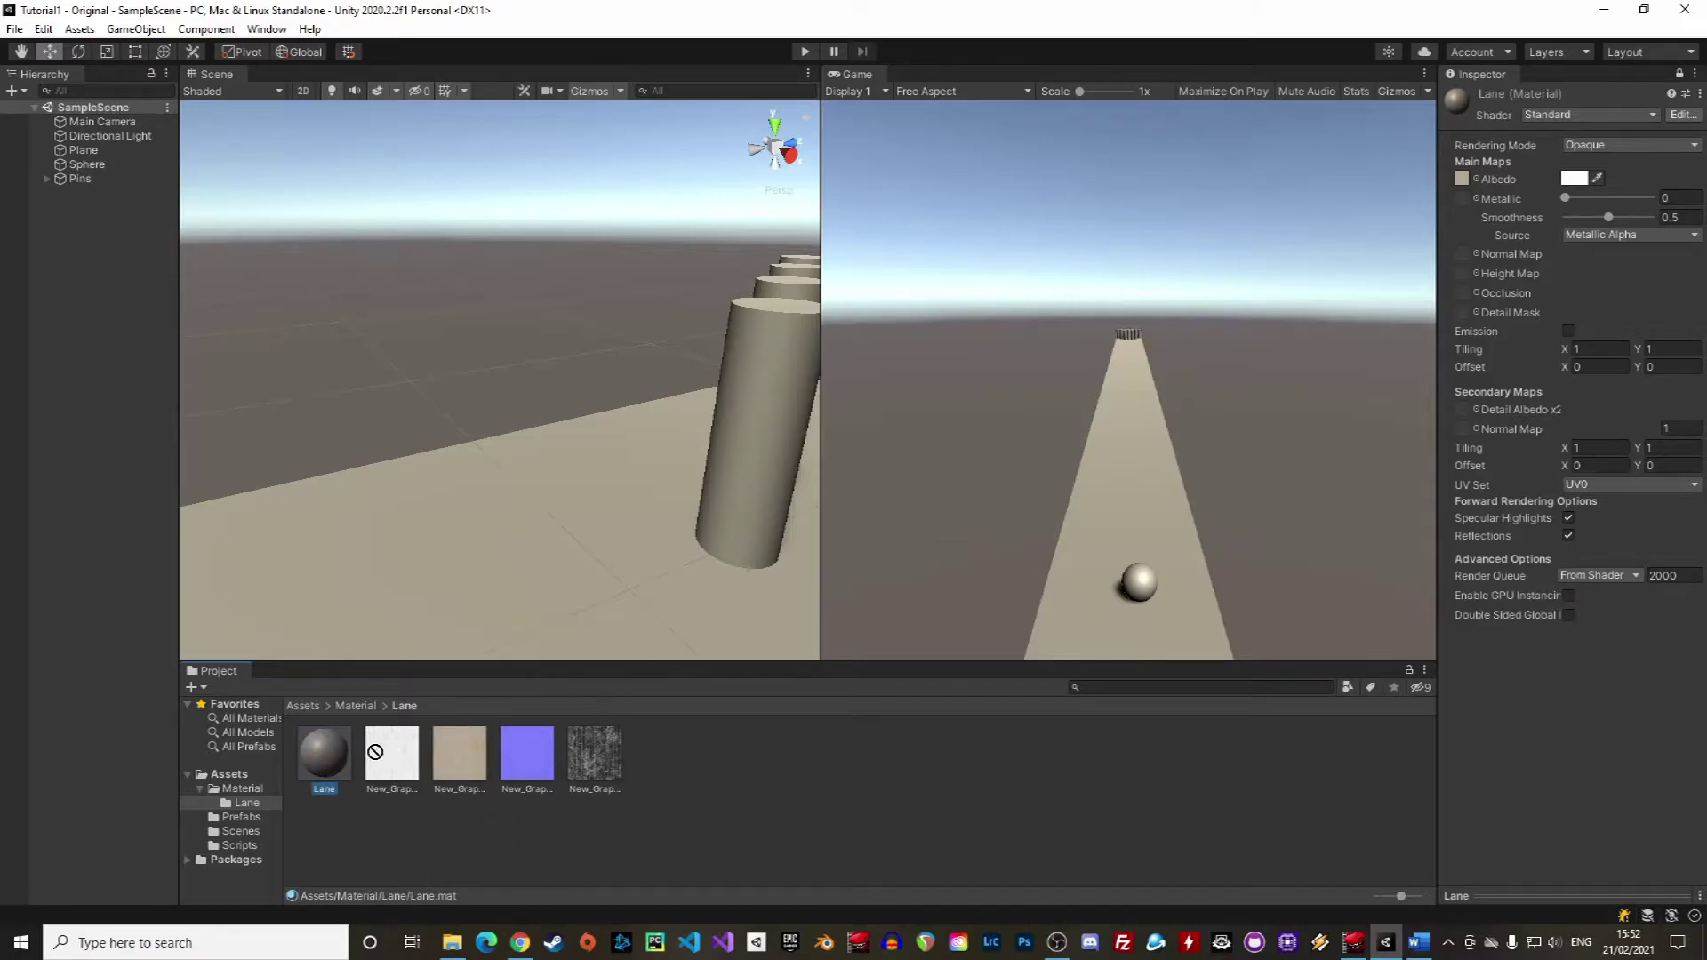
drag(375, 753, 495, 633)
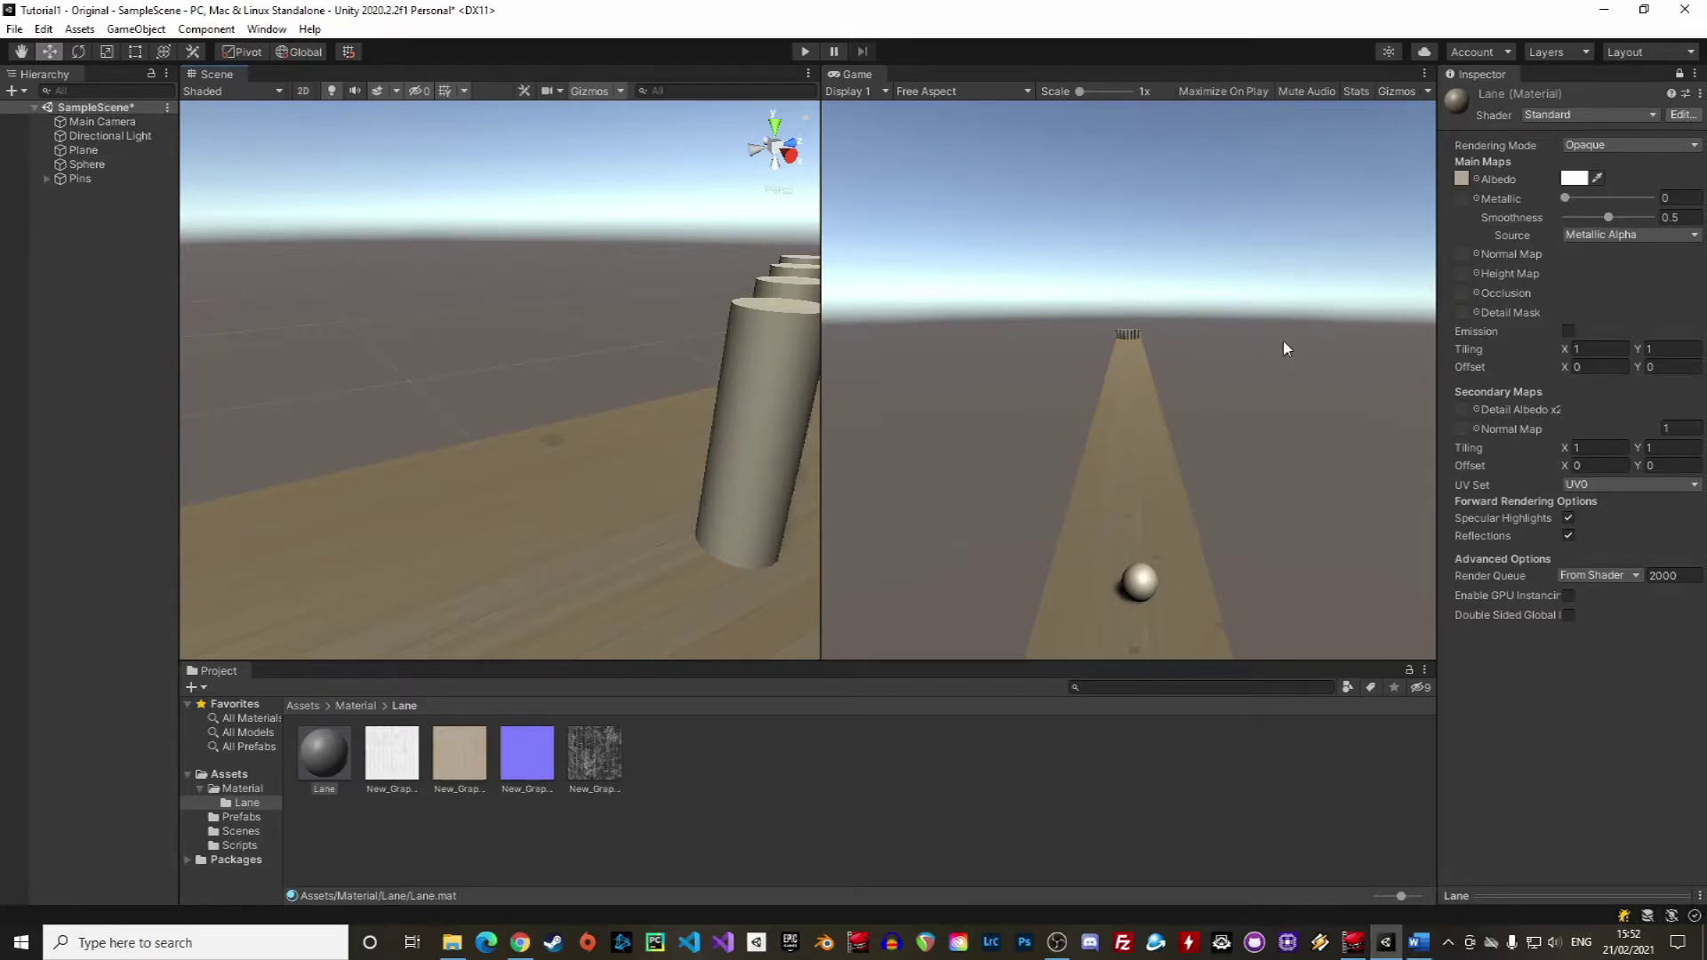
Remove the Albedo texture, then undo to restore the wood texture
click(1462, 178)
key(Delete)
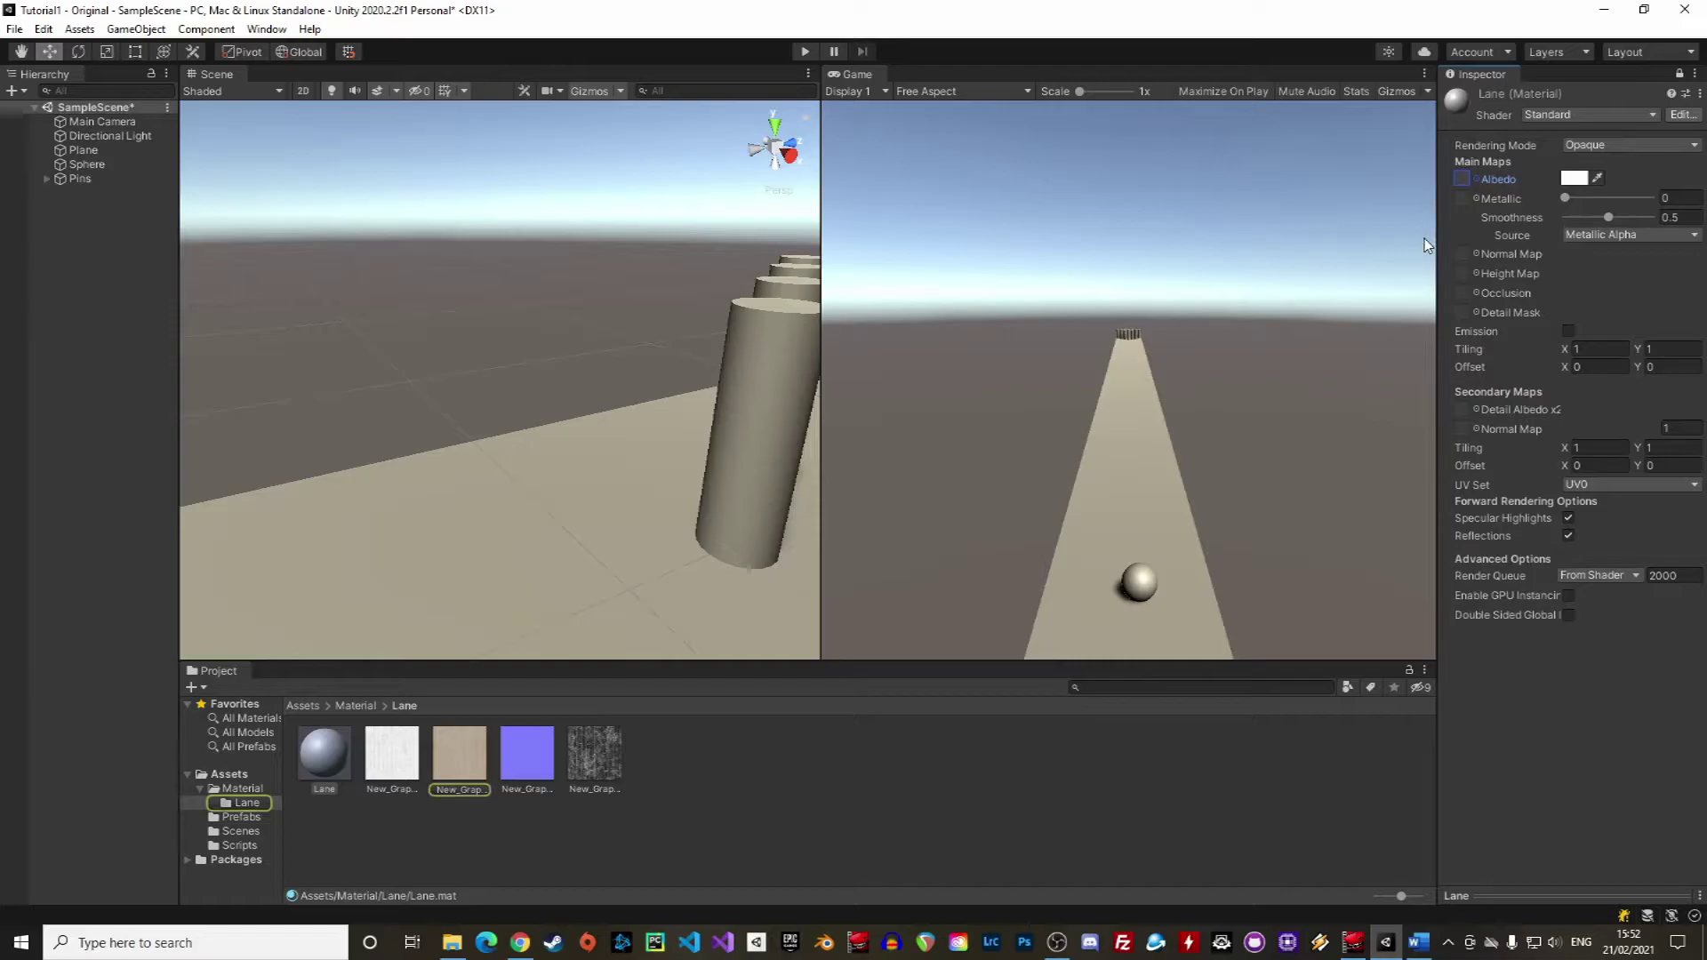
key(ctrl+z)
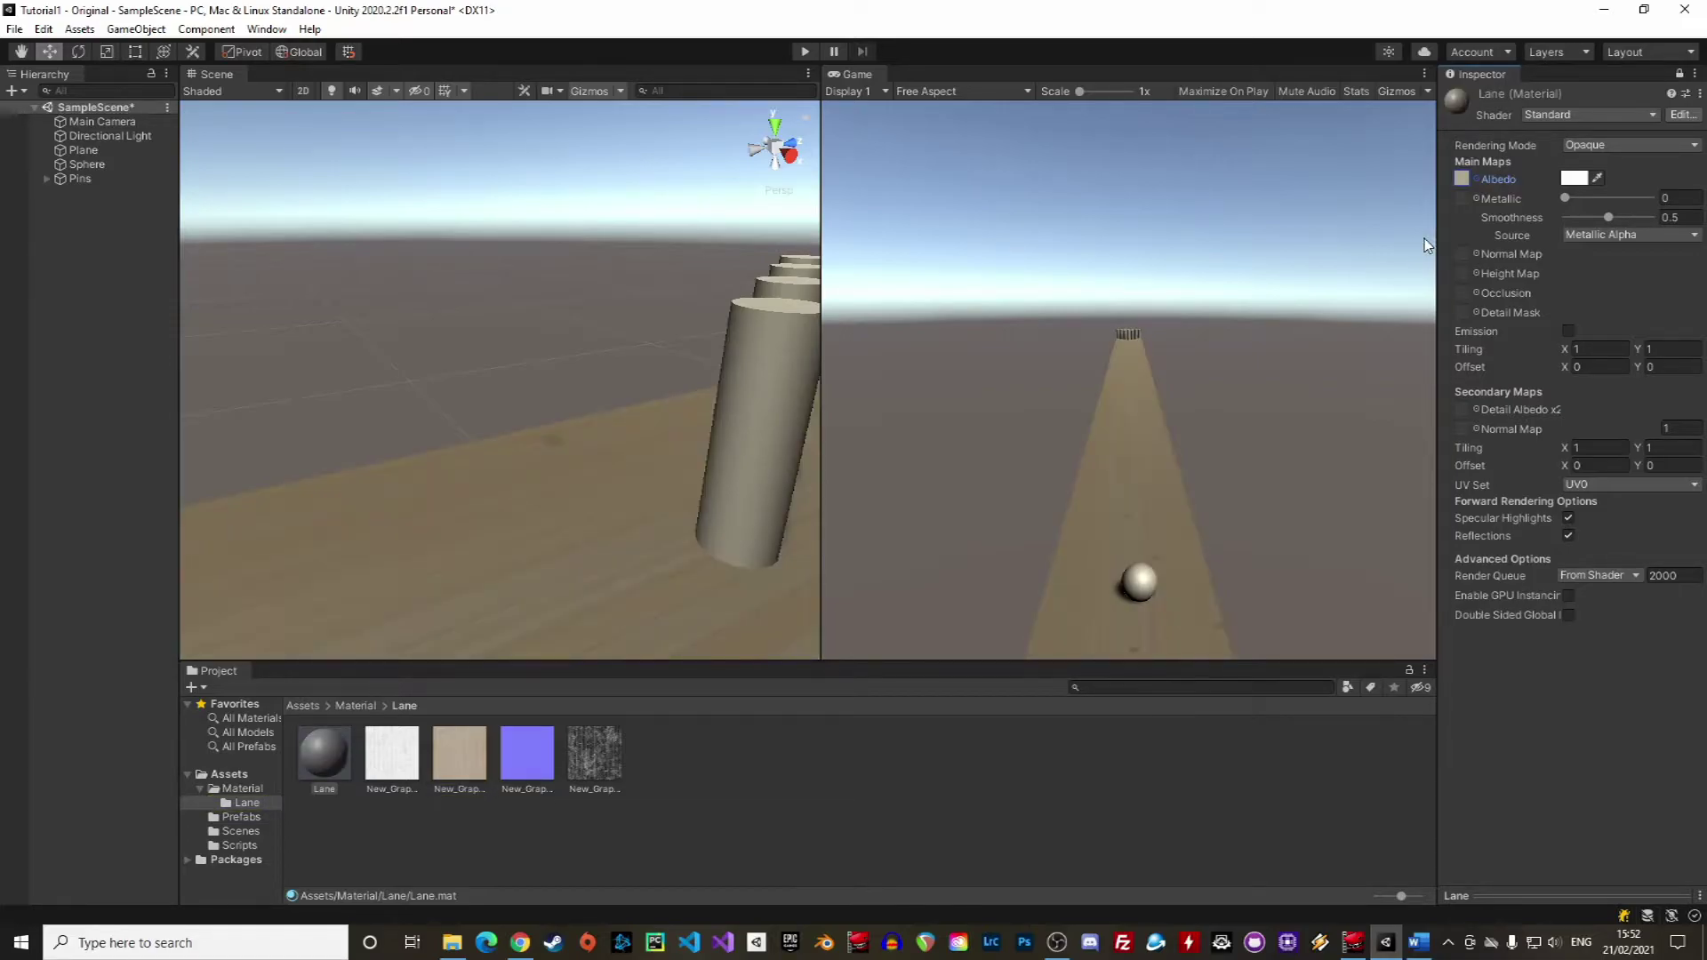
key(ctrl+z)
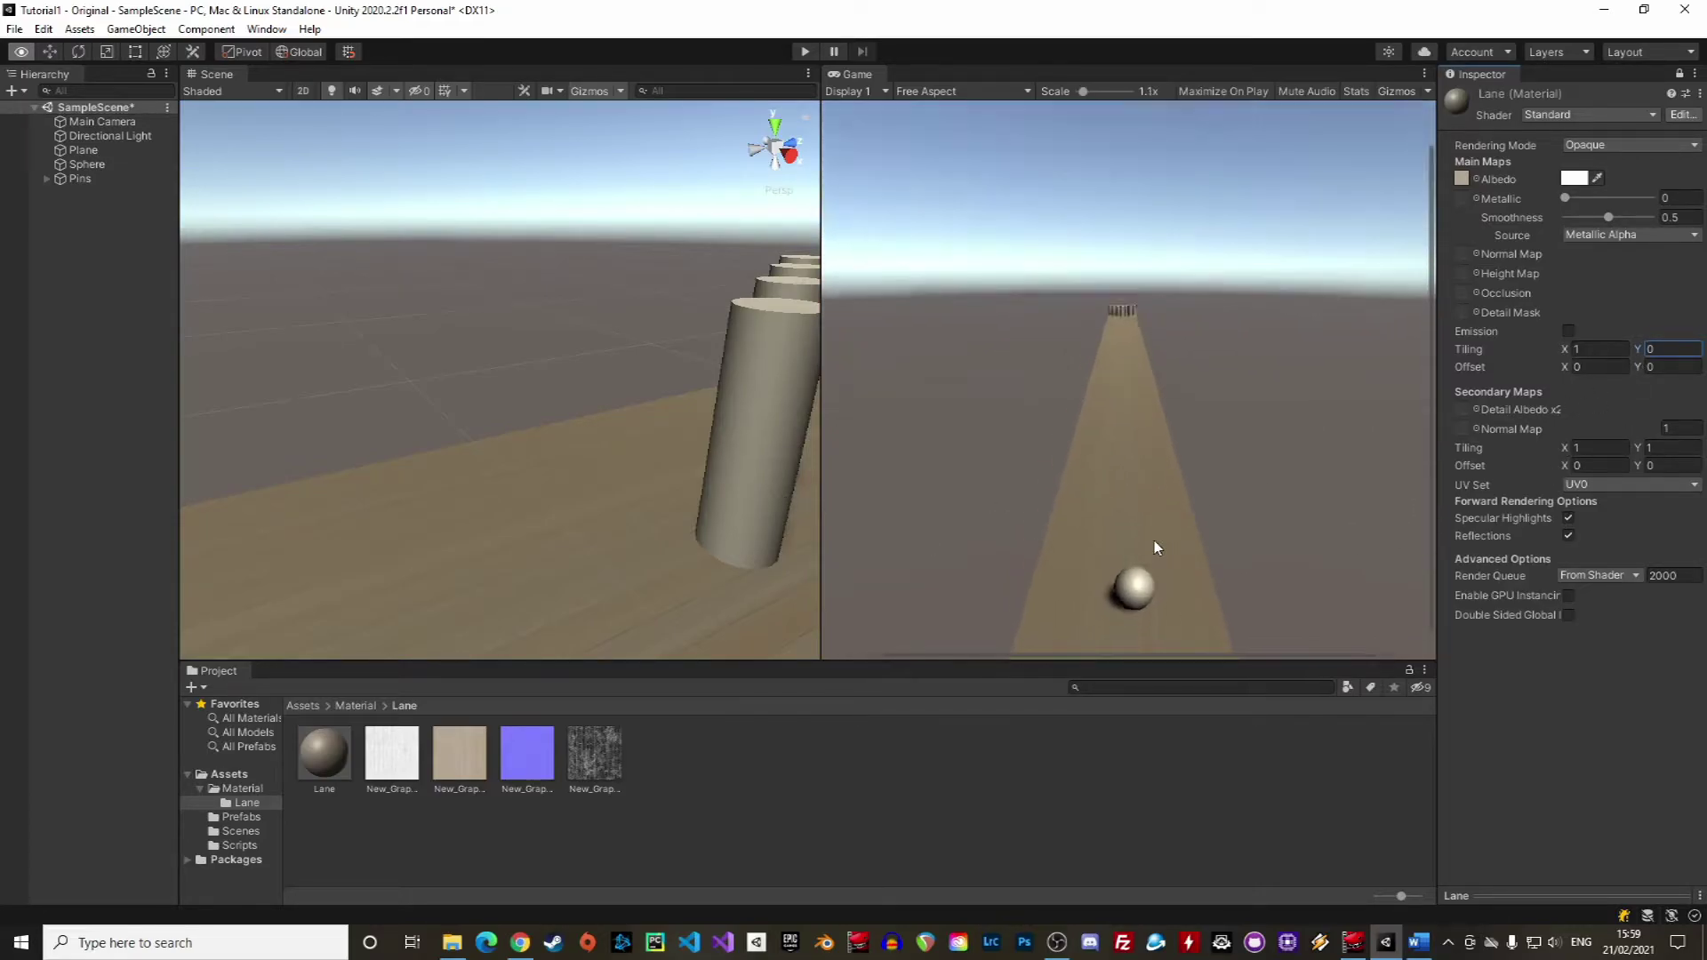
Look down the lane and set the Lane material's Tiling Y to 5
alt+drag(582, 447, 449, 233)
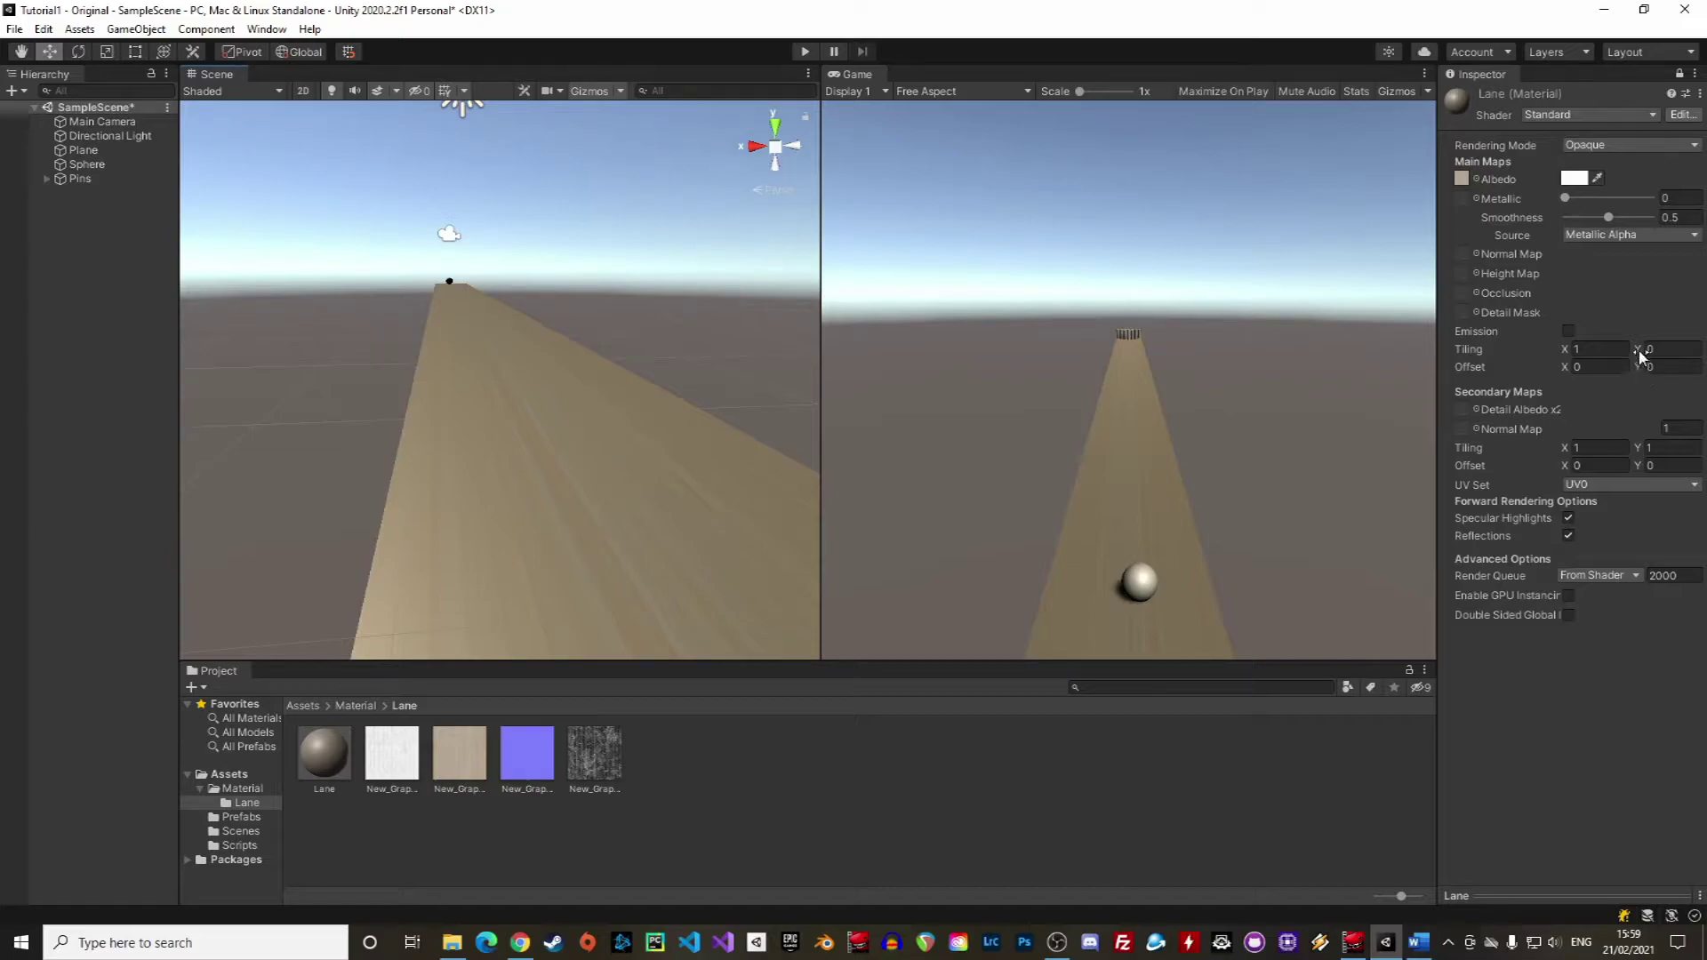
drag(1650, 349, 1690, 353)
text(5)
click(587, 756)
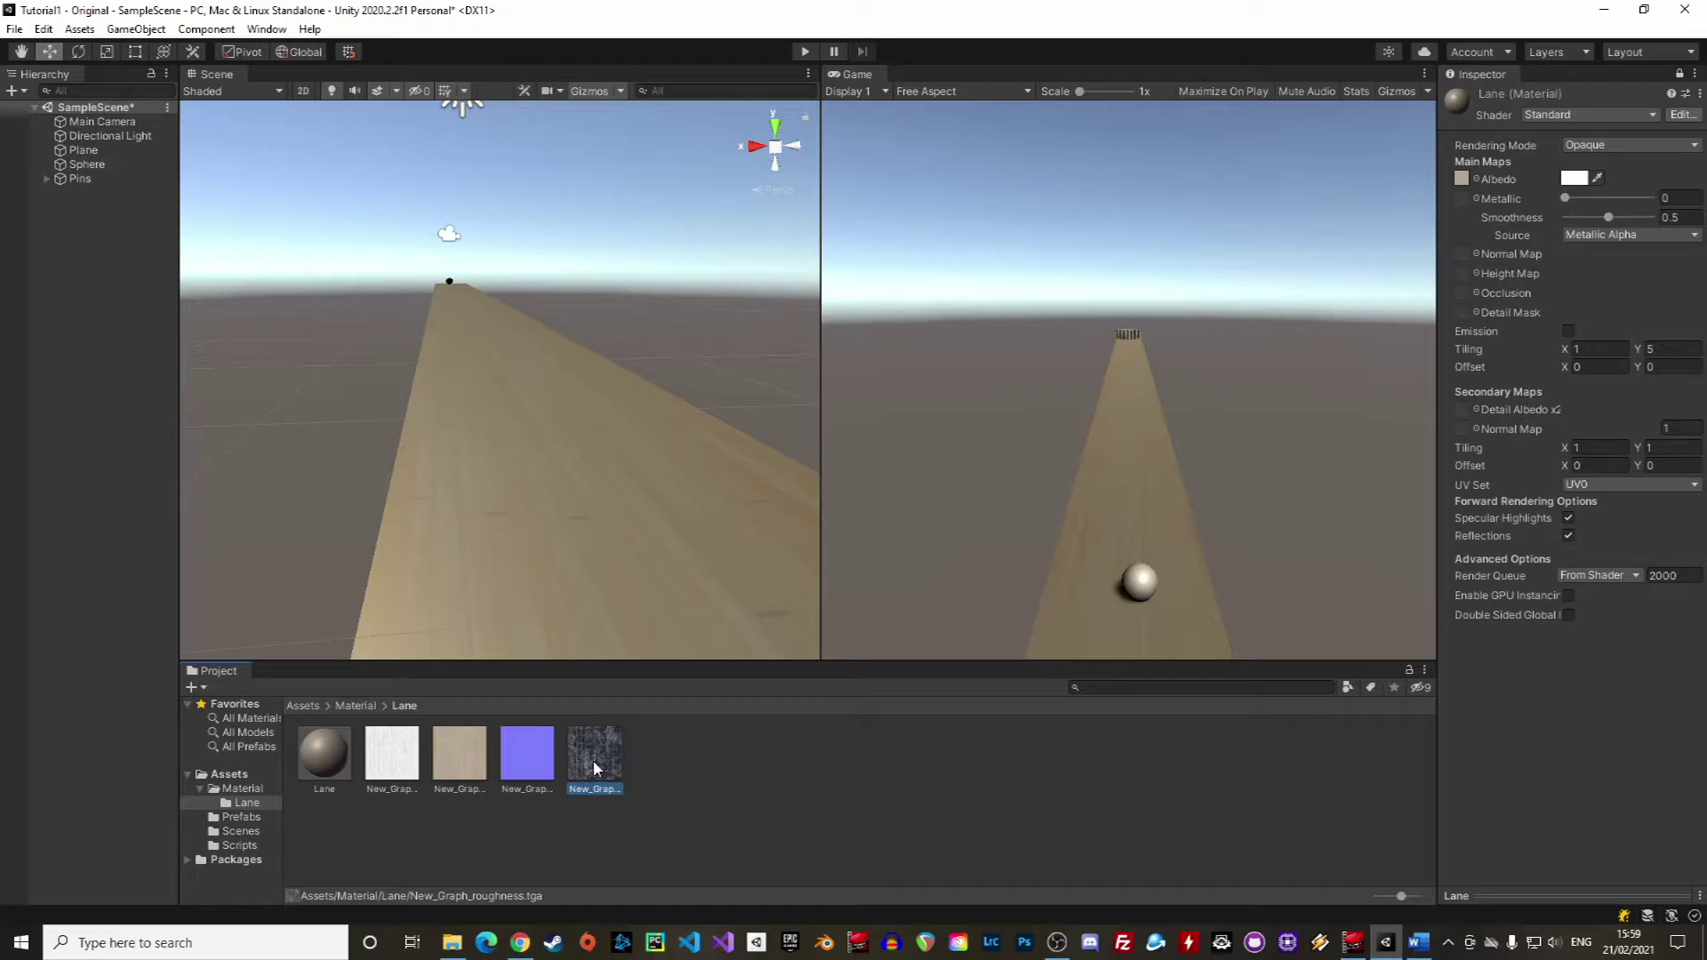
Use the roughness texture as the Metallic map with Smoothness 0.7
drag(586, 750, 1467, 207)
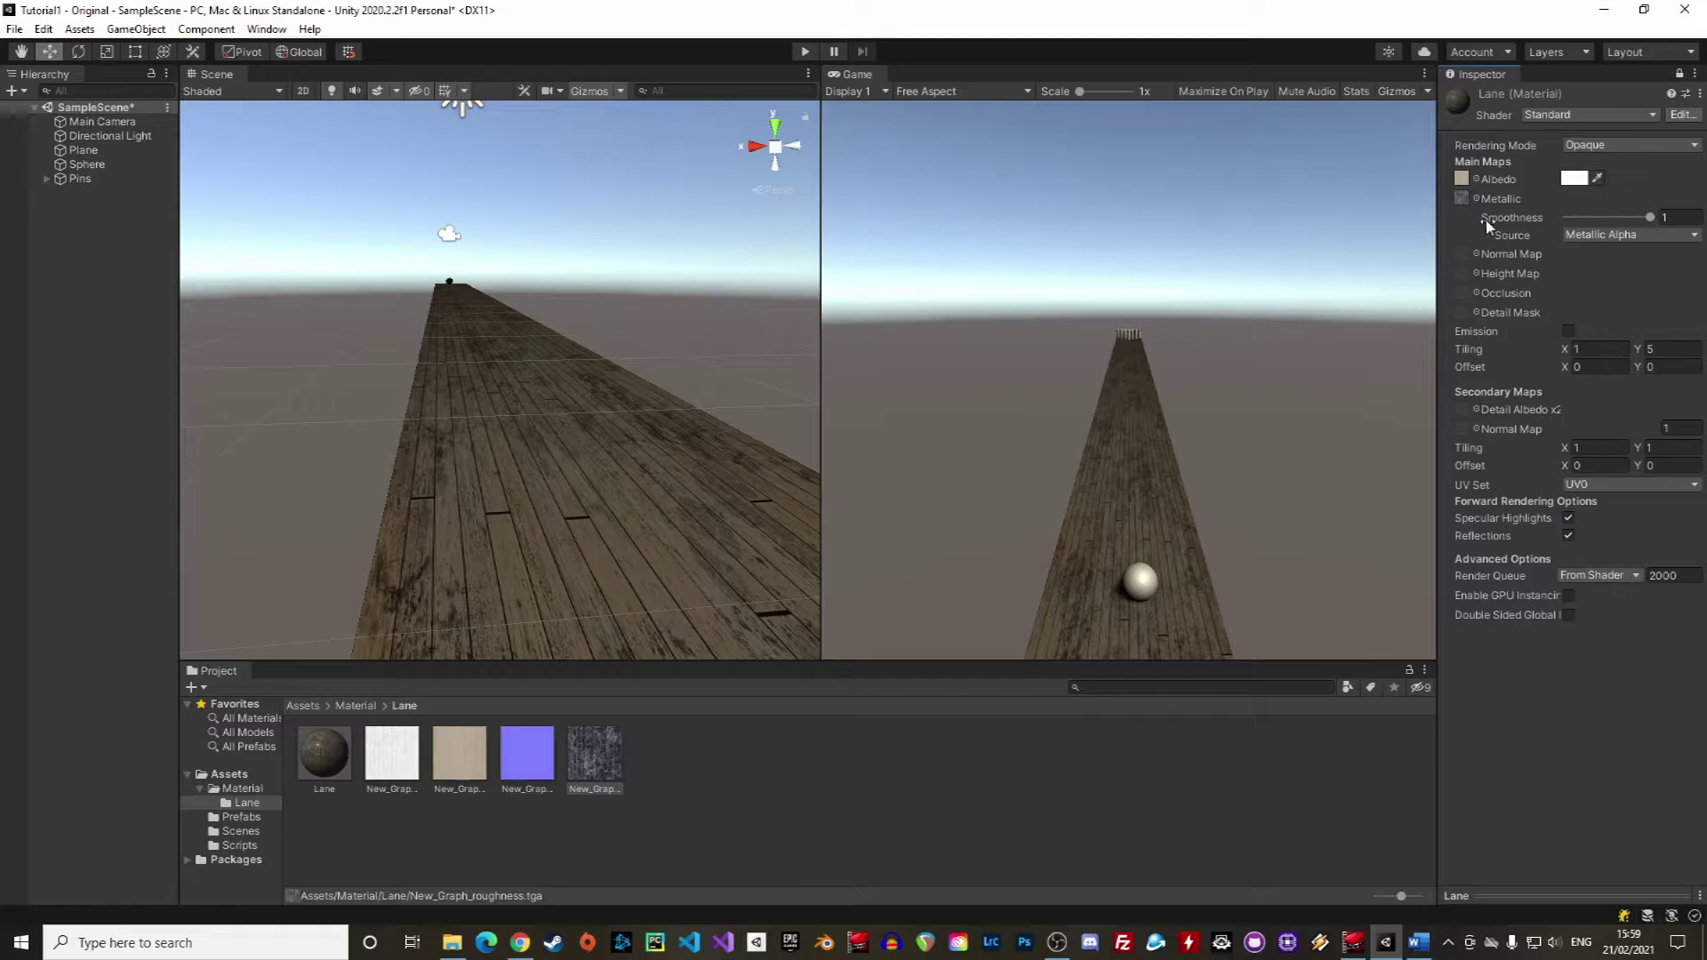
mouse_move(1608, 216)
mouse_down()
mouse_move(1651, 217)
mouse_move(1581, 217)
mouse_move(1607, 220)
mouse_up()
click(1665, 220)
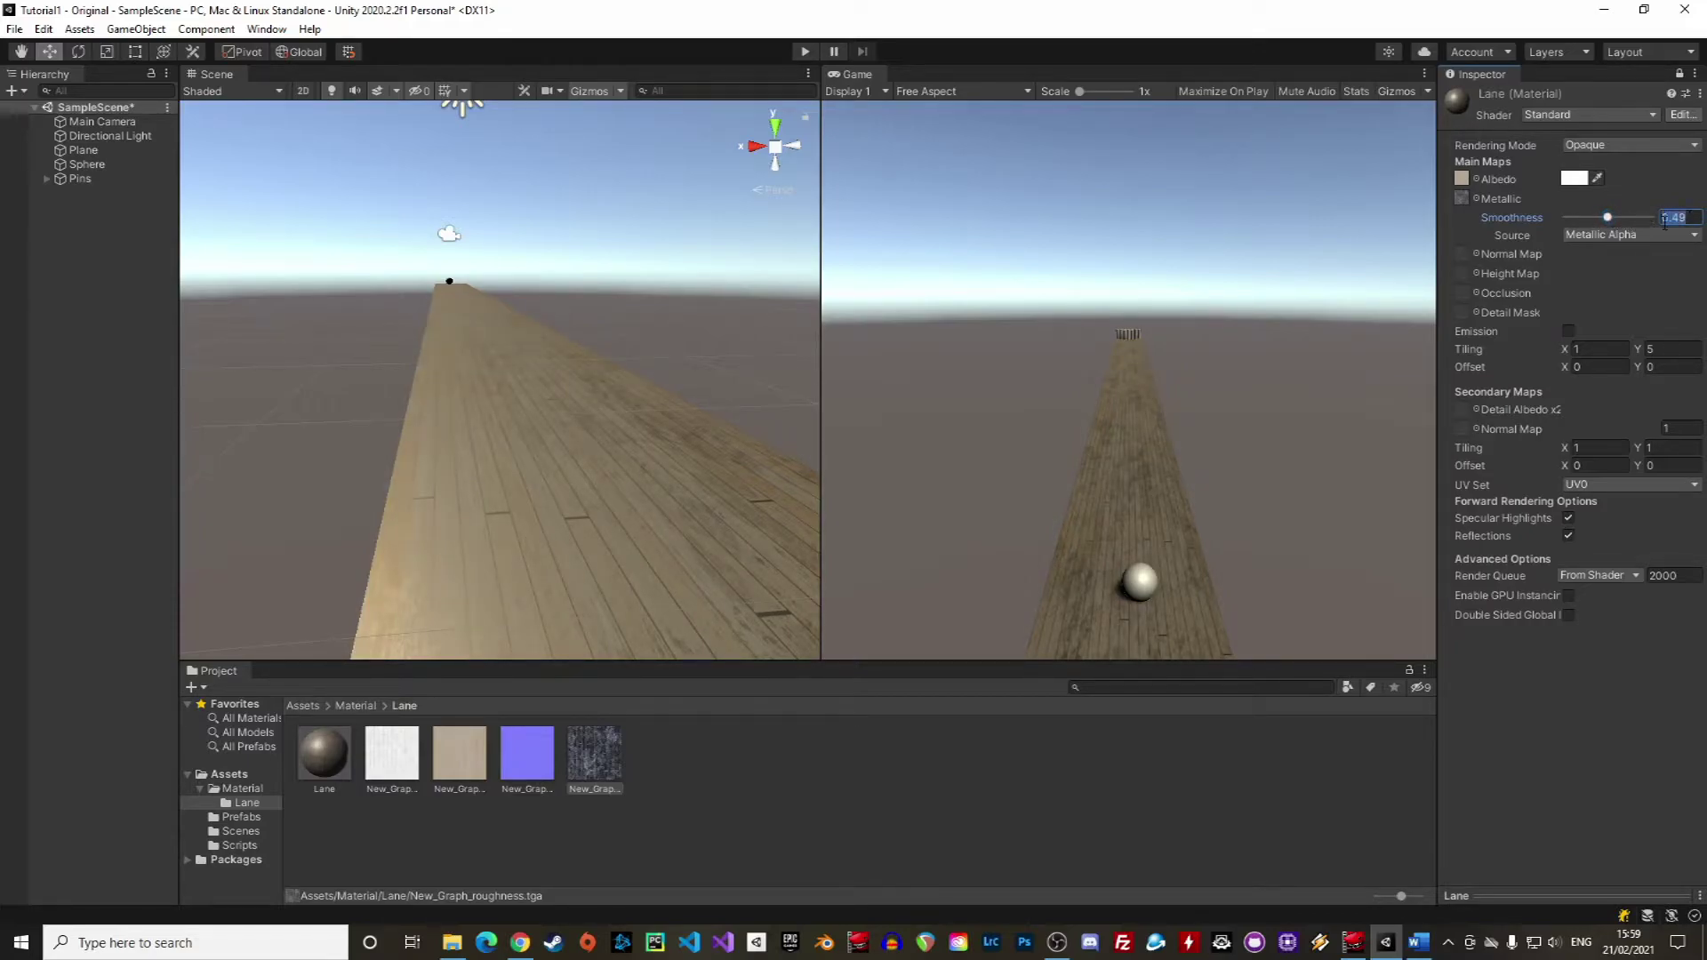
text(0.7)
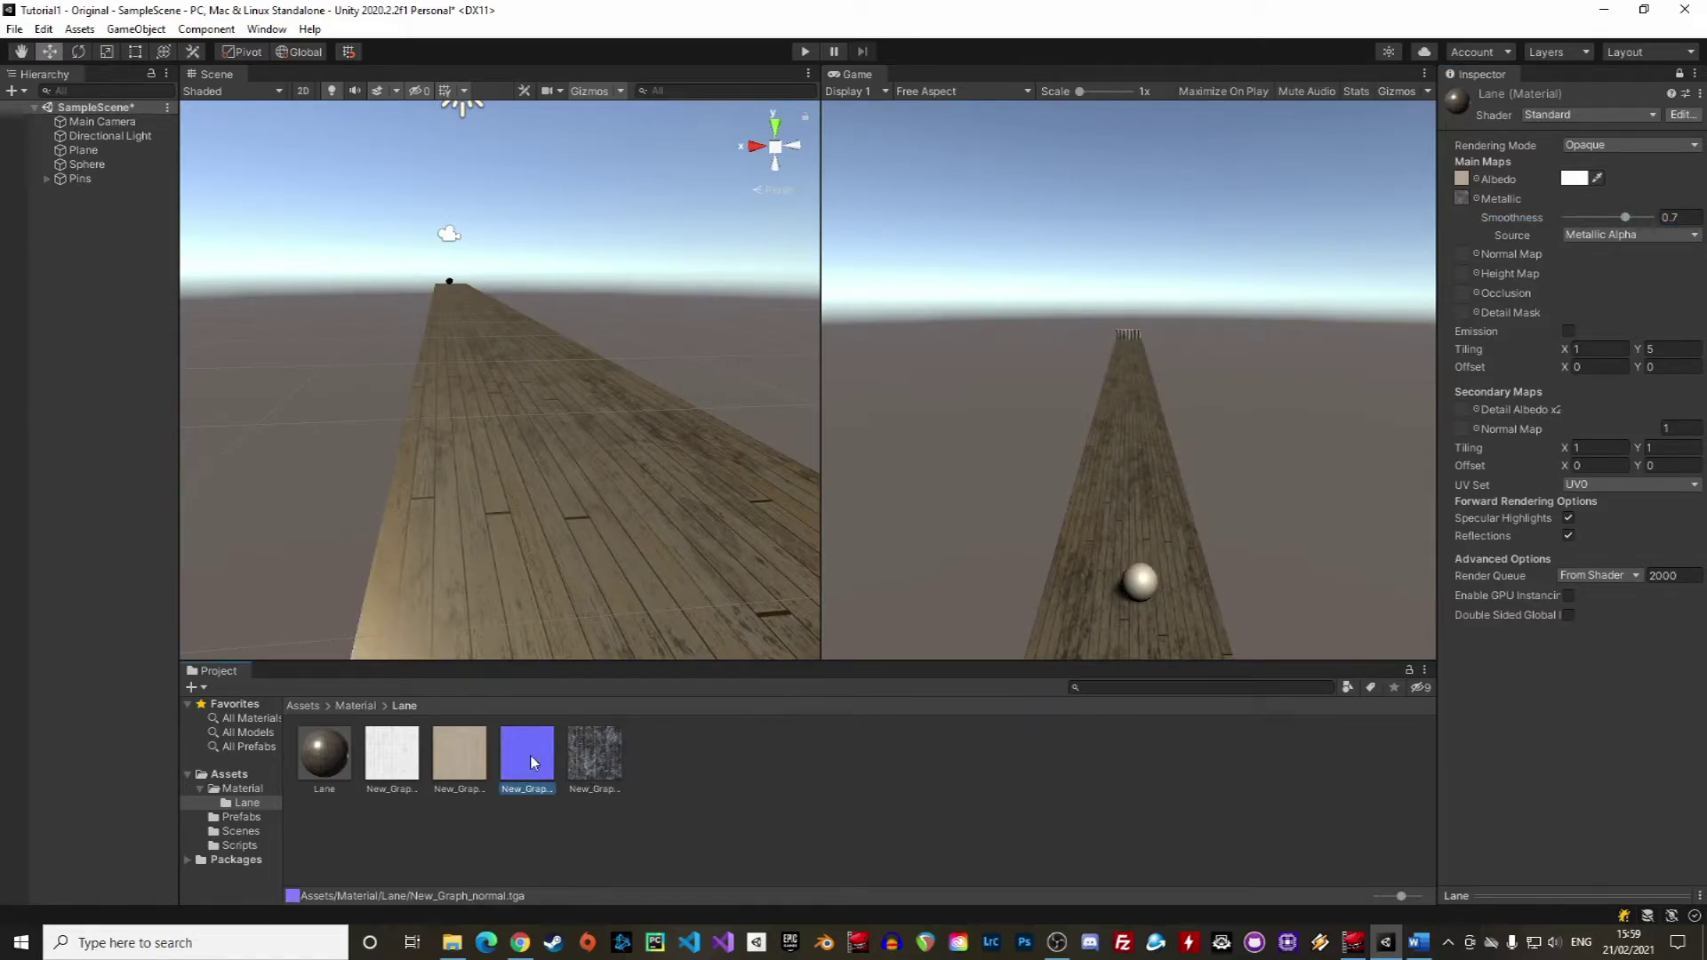
Add the normal texture as the Normal Map, fixed as a normal map, and the AO texture as Occlusion
drag(532, 762, 1463, 259)
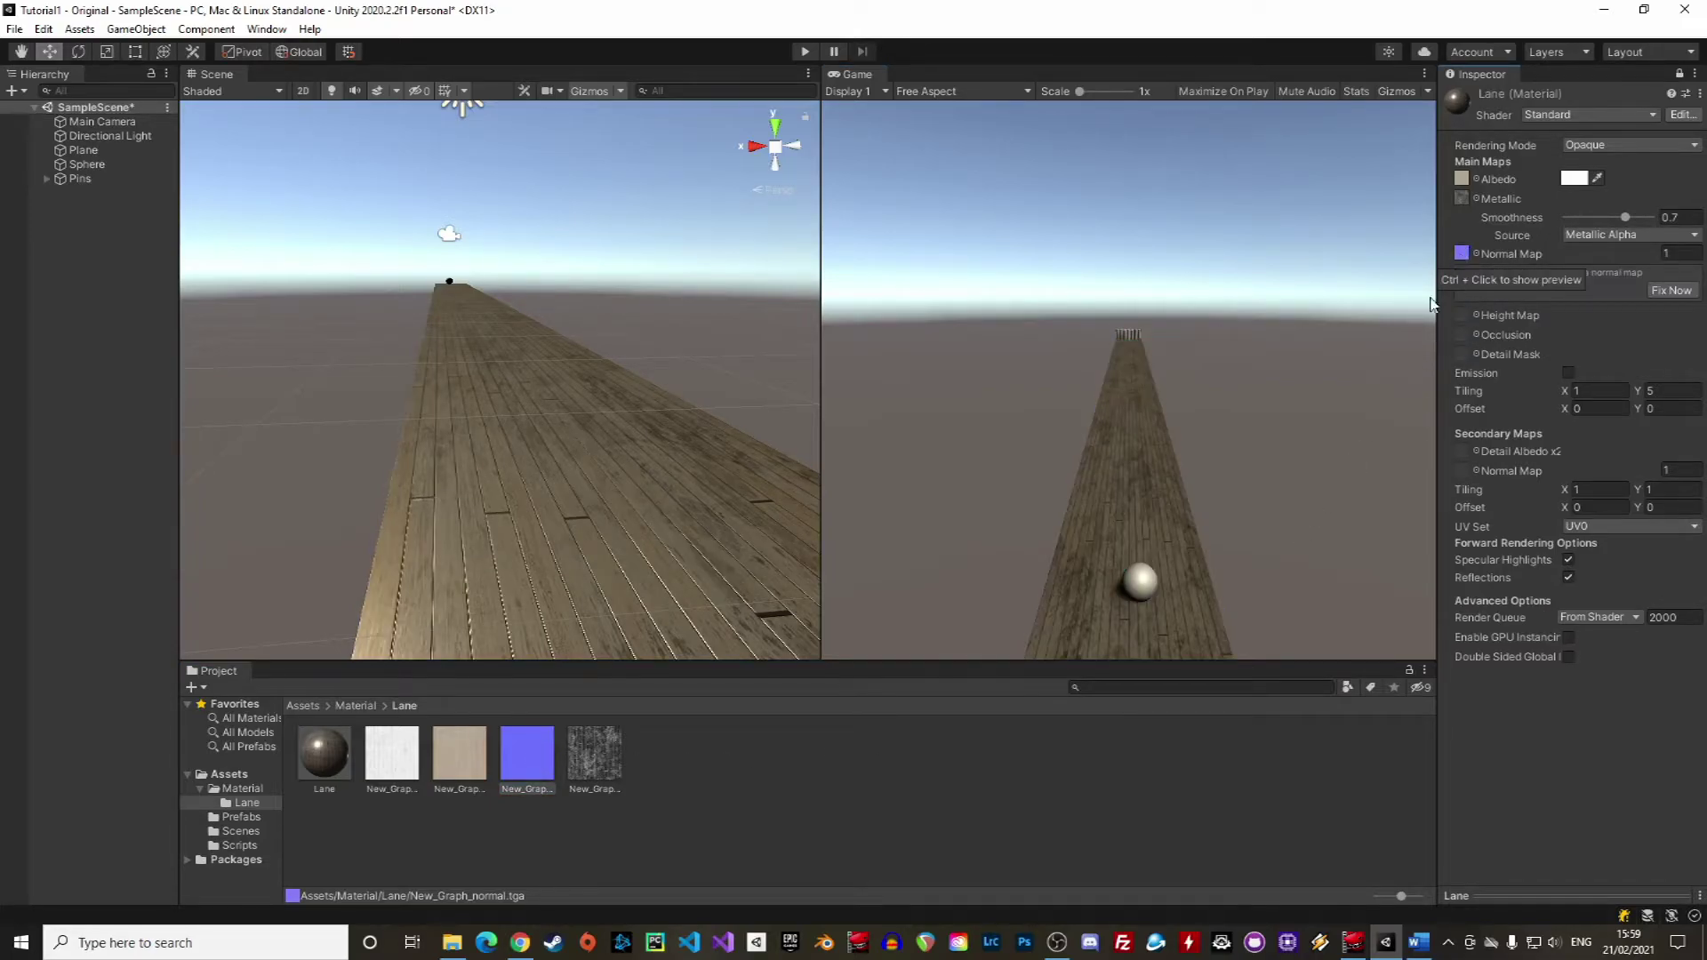
click(1671, 291)
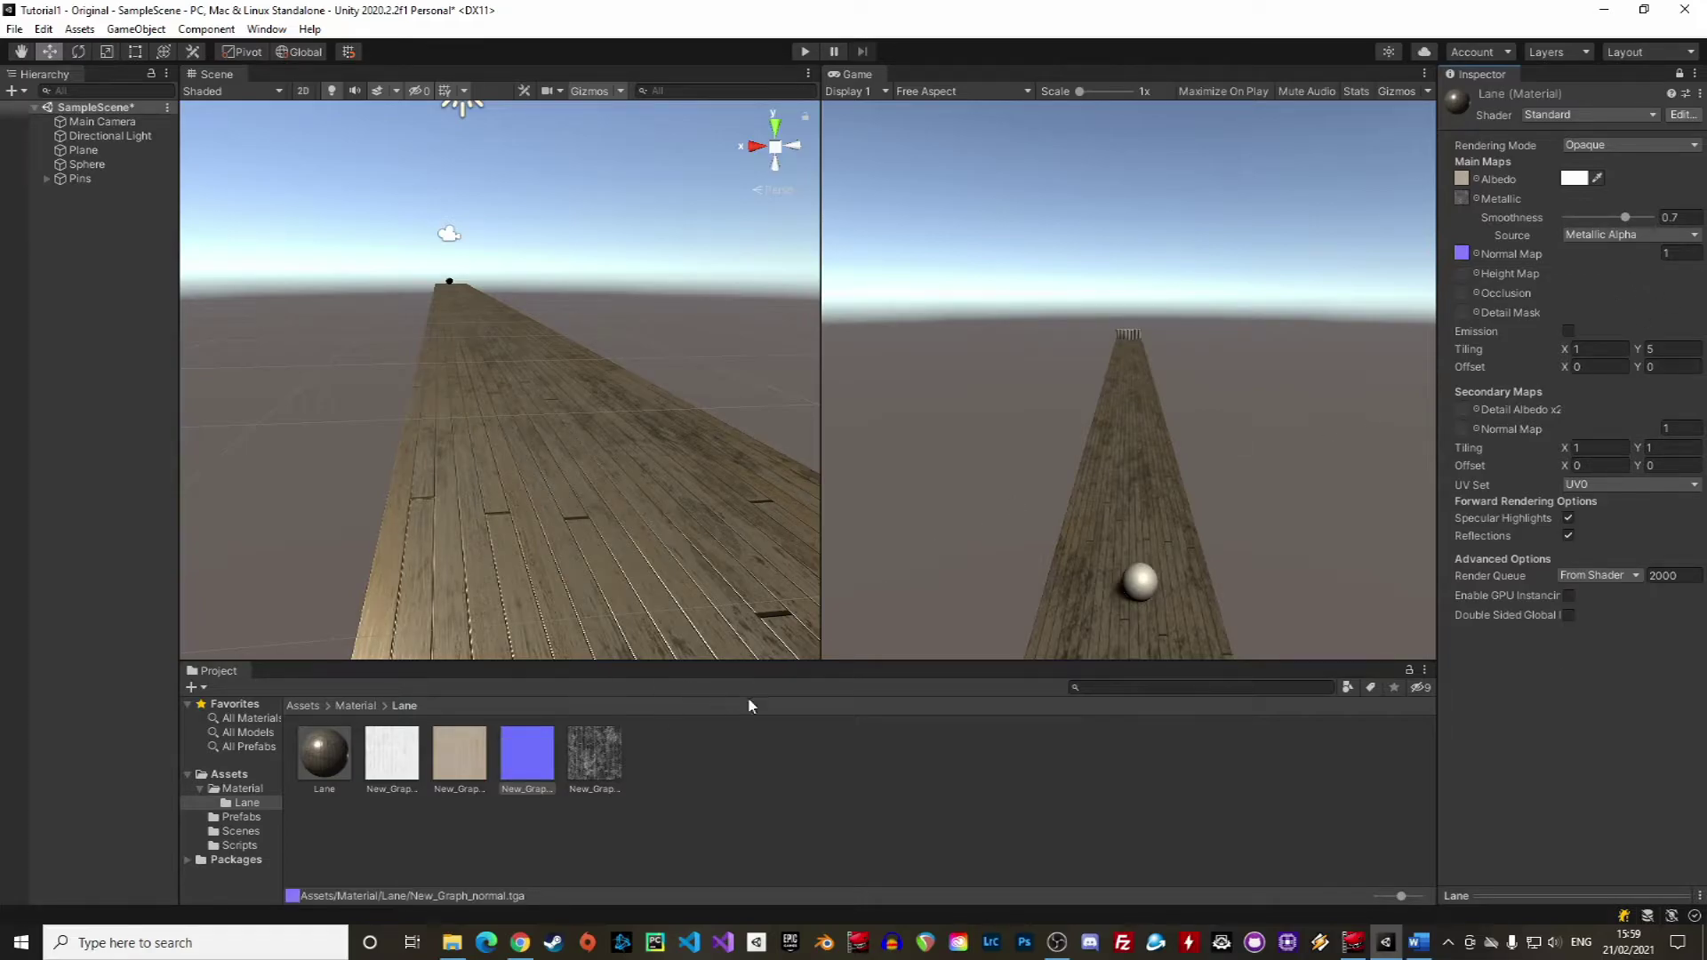
click(400, 762)
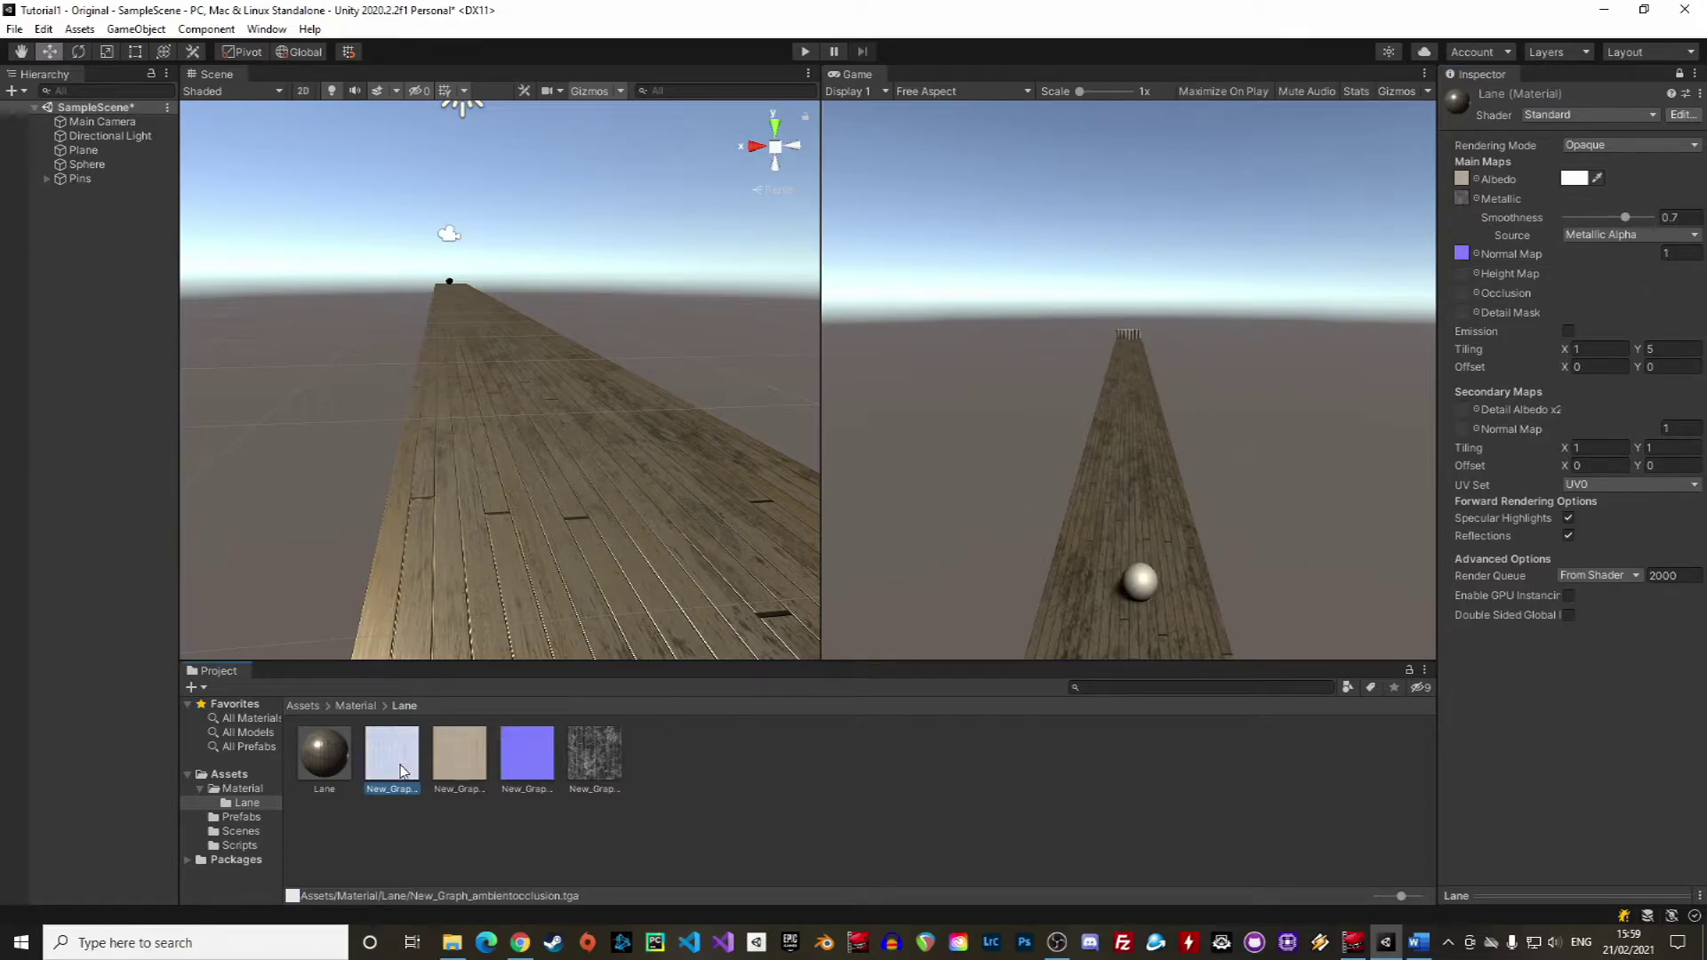
drag(402, 770, 1465, 300)
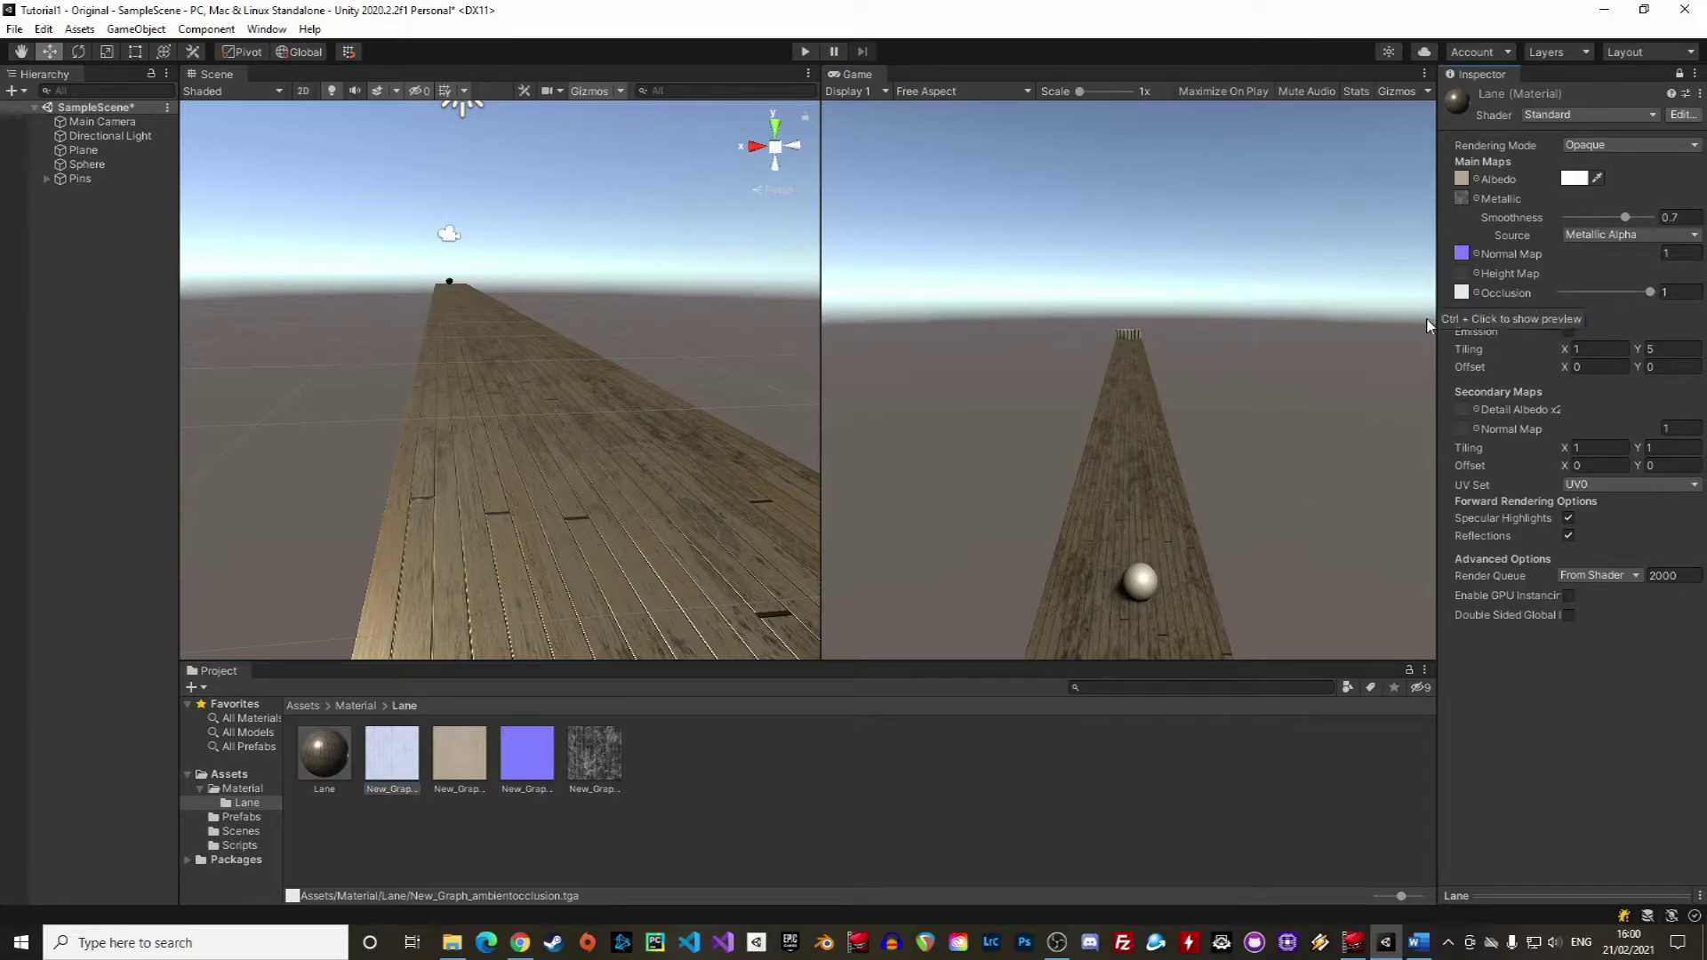
click(593, 762)
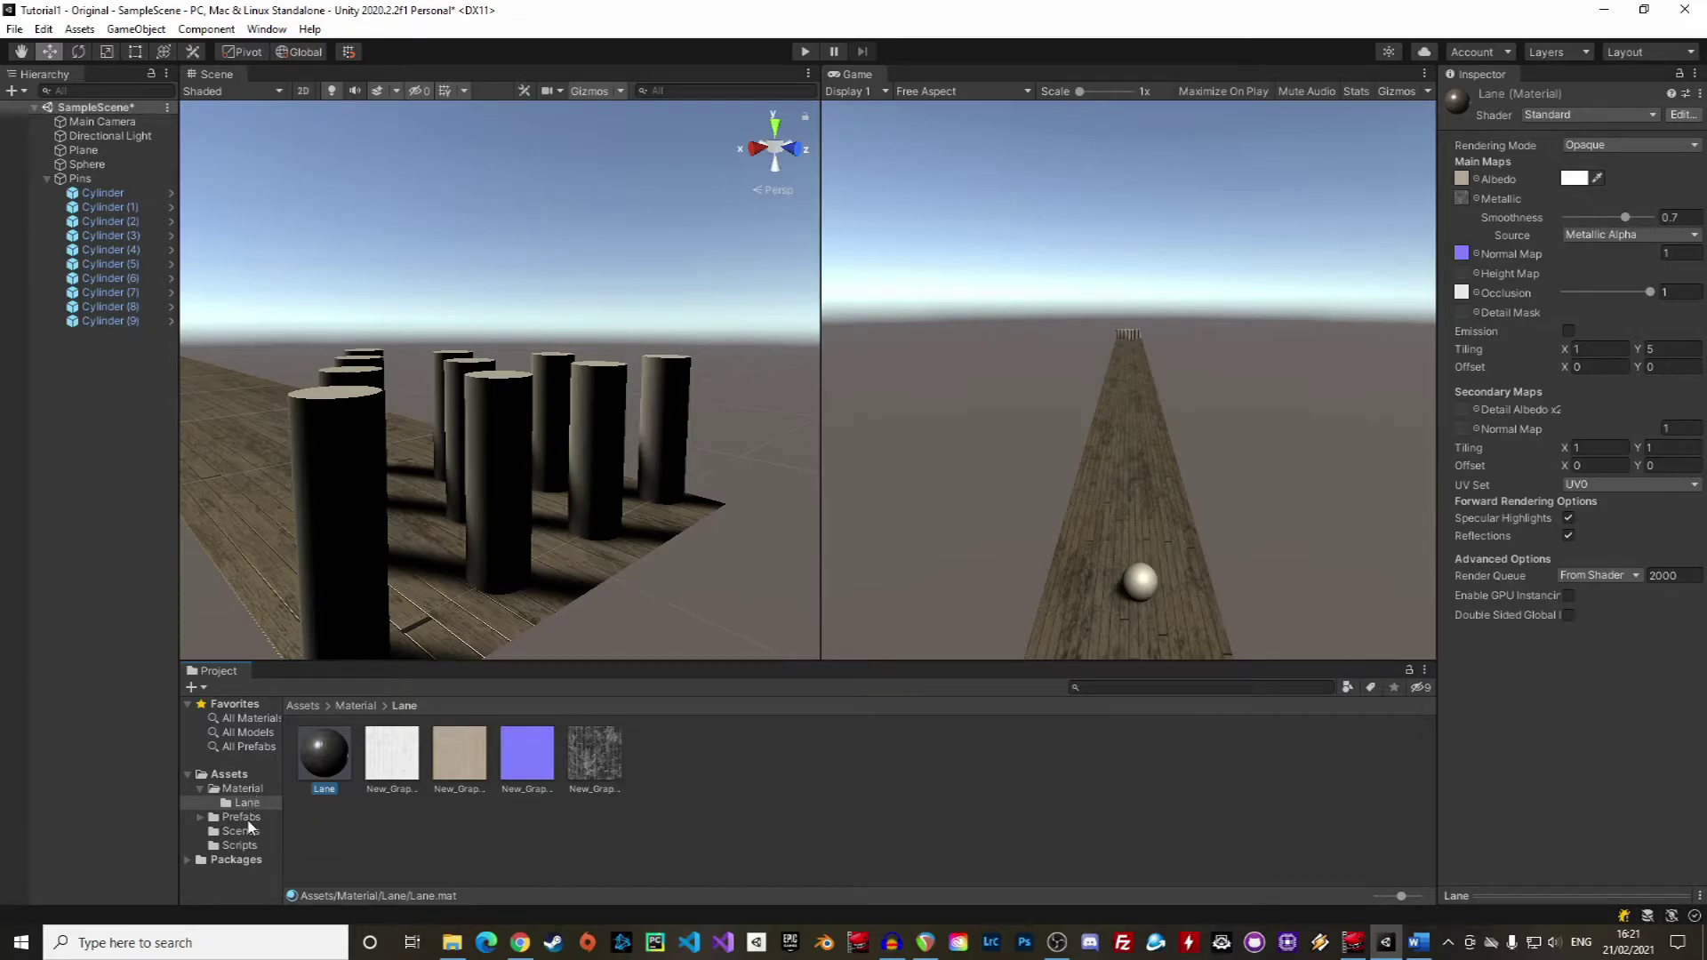
Inspect the NewPin prefab in Prefabs: 1.5-mass Rigidbody, convex Mesh Collider, red and white materials
click(241, 817)
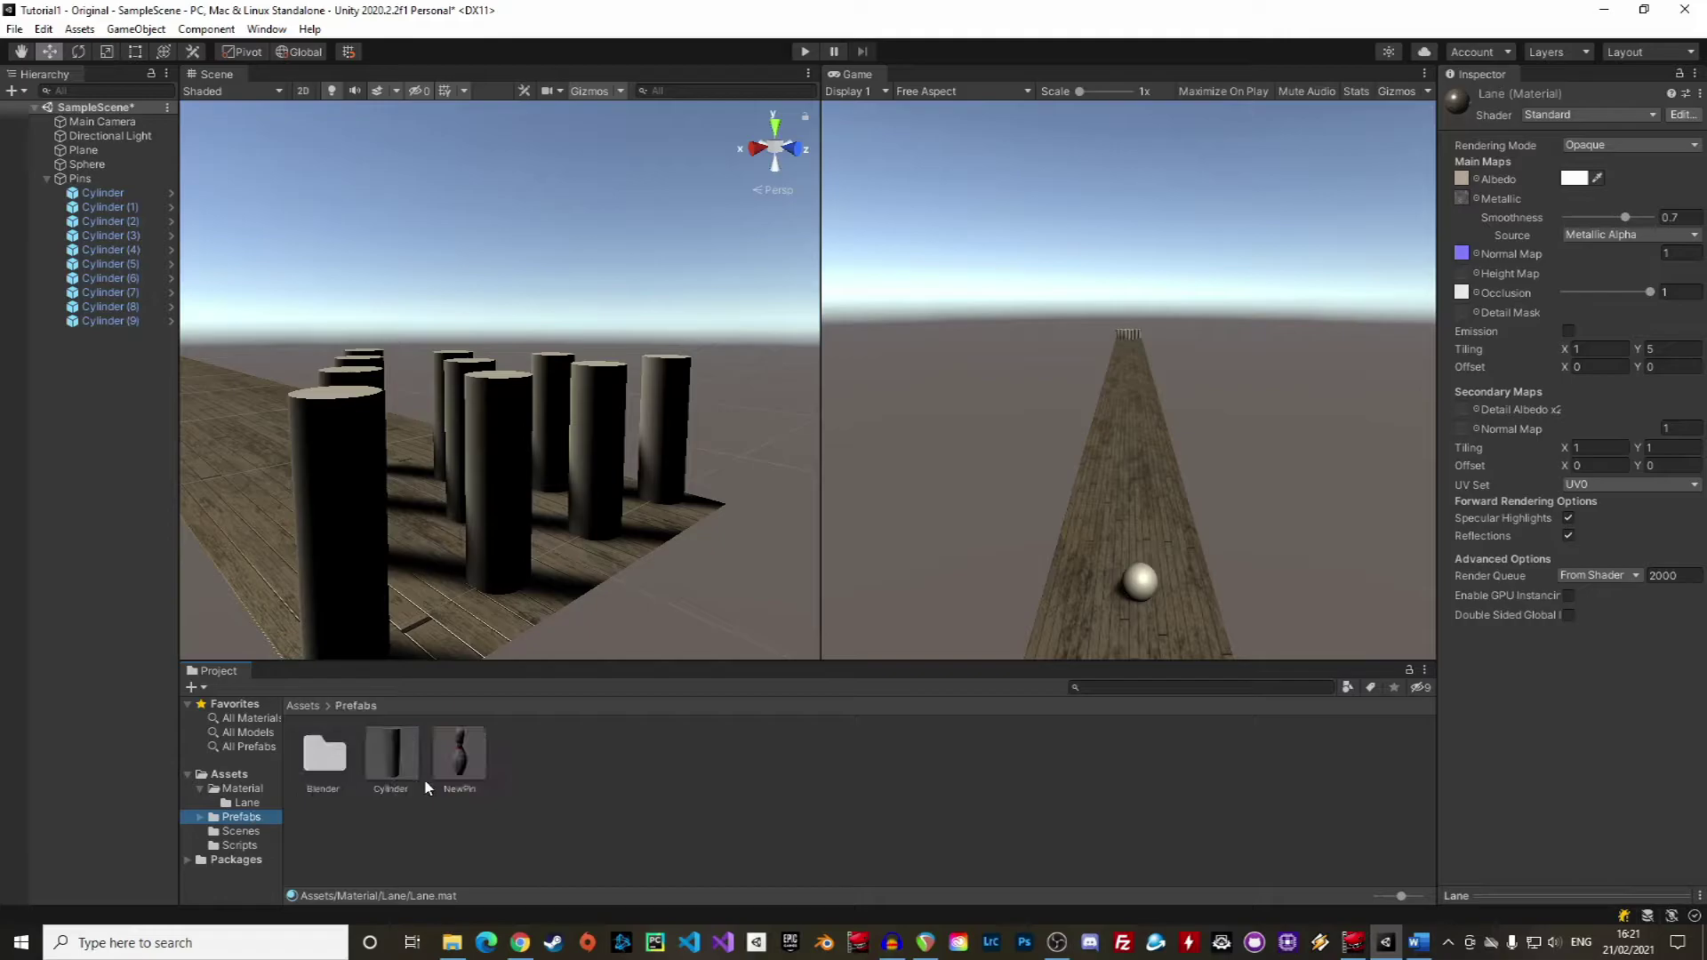
click(462, 765)
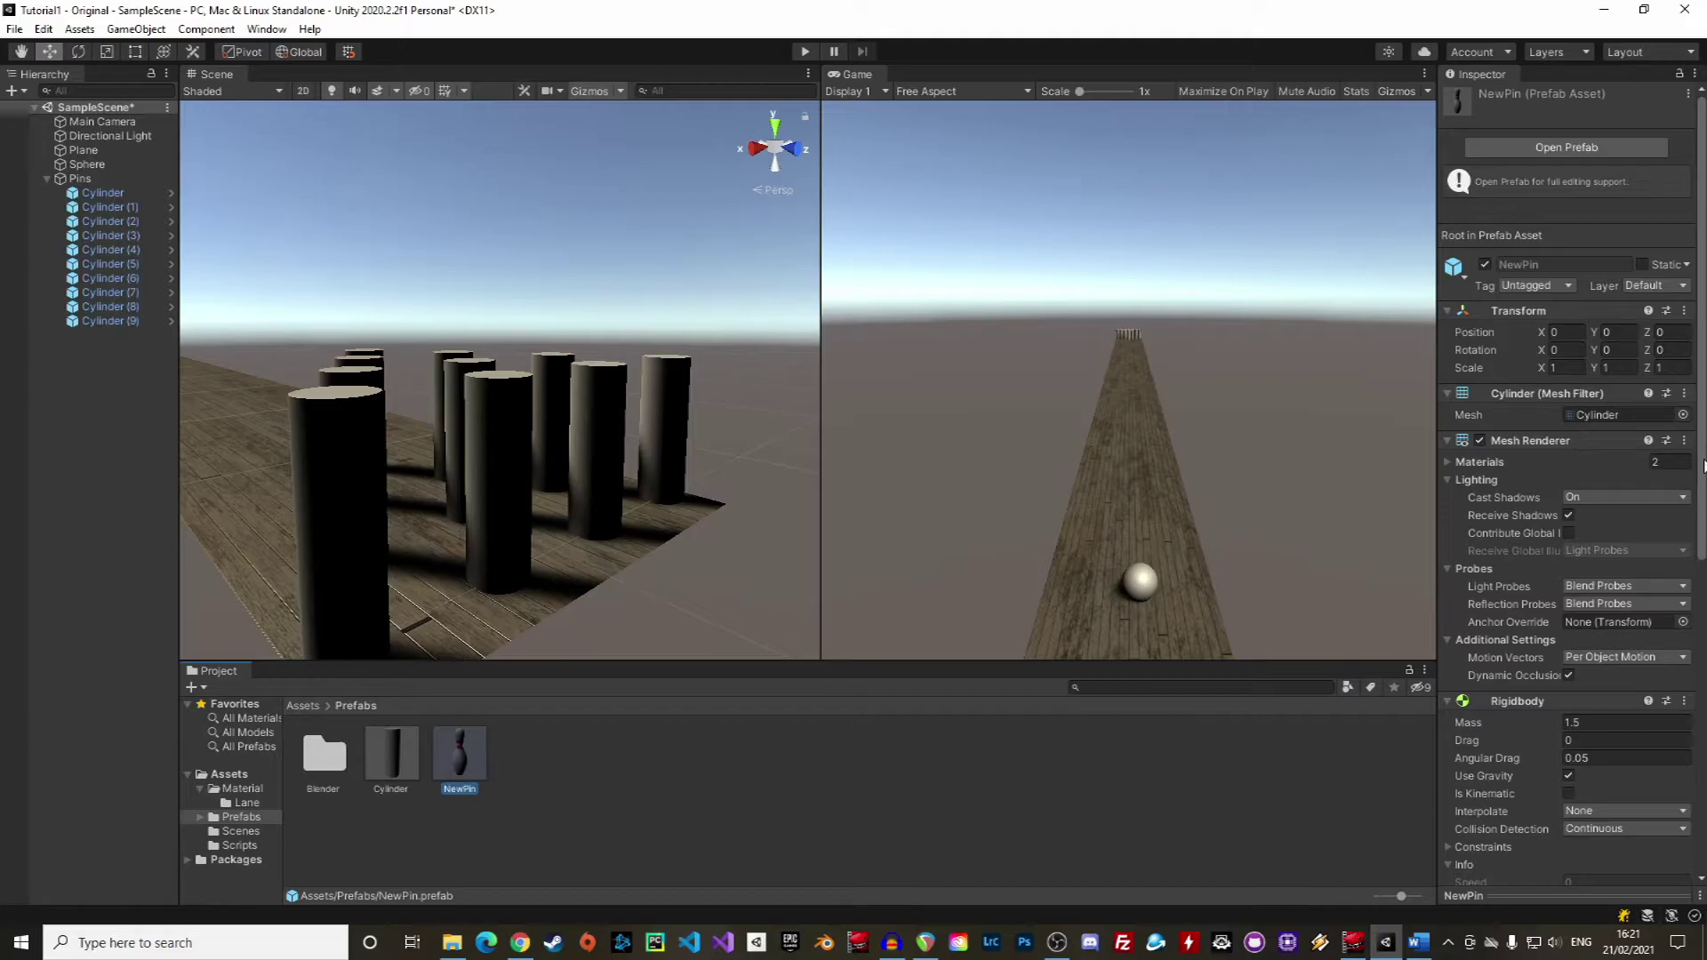
drag(1705, 464, 1697, 777)
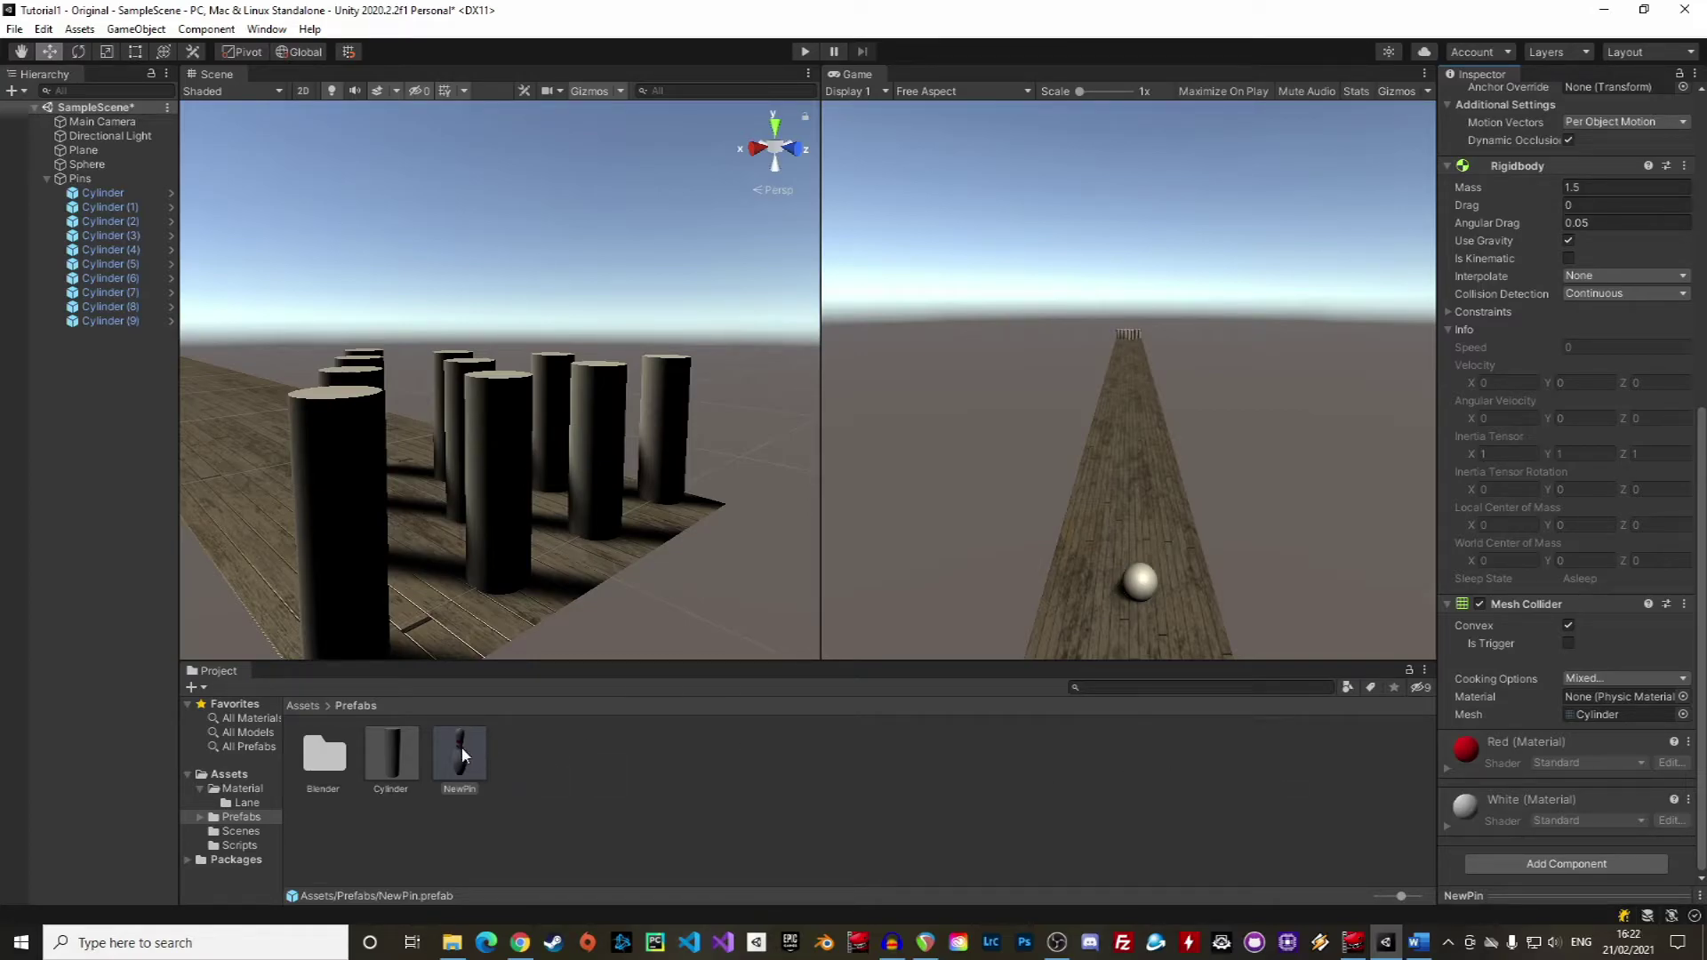
Add a NewPin to the Pins group and delete the first Cylinder pin
drag(461, 748, 104, 195)
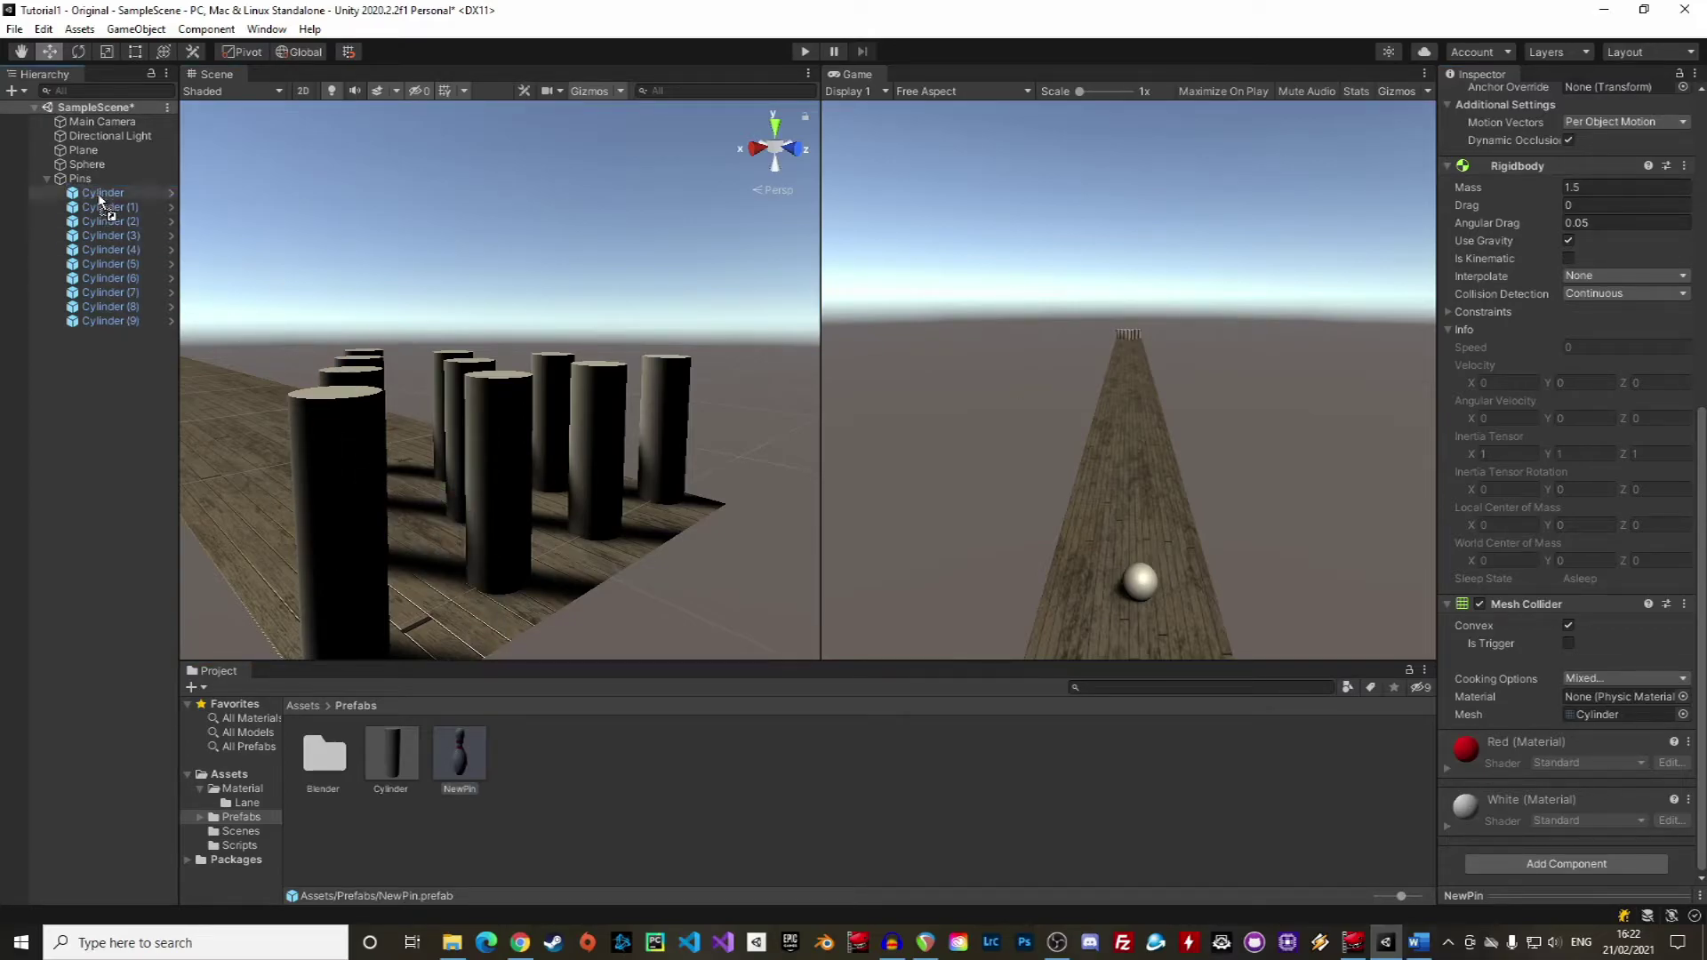
drag(113, 206, 89, 181)
click(105, 192)
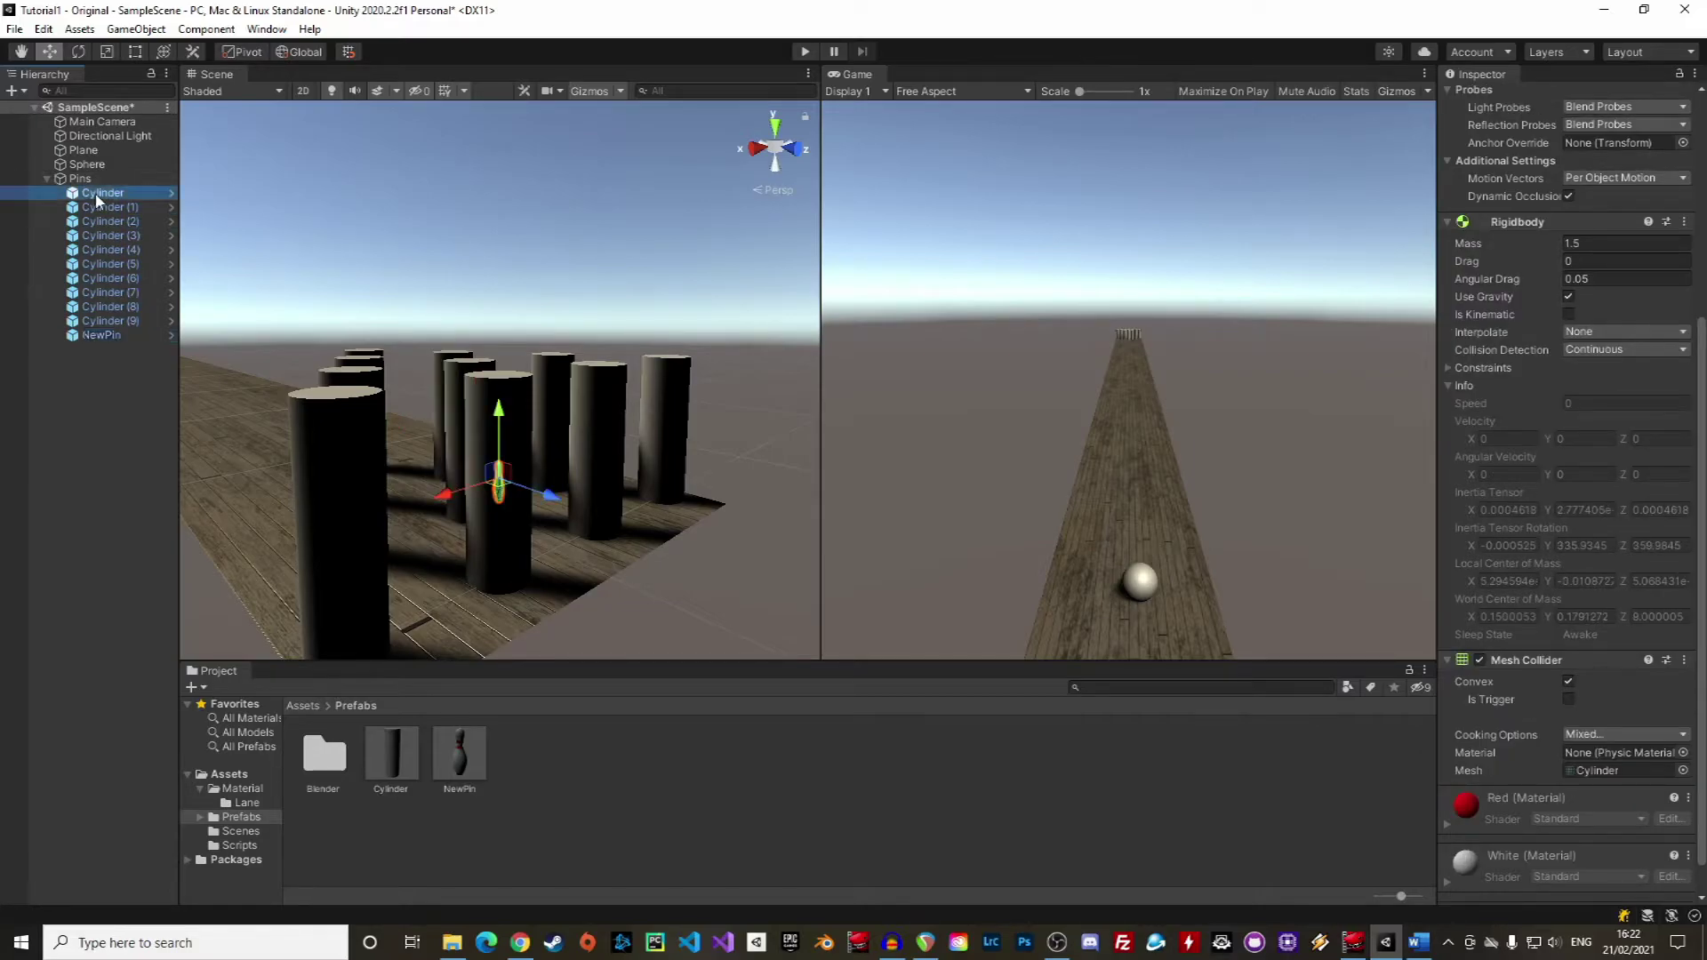
key(Delete)
click(98, 324)
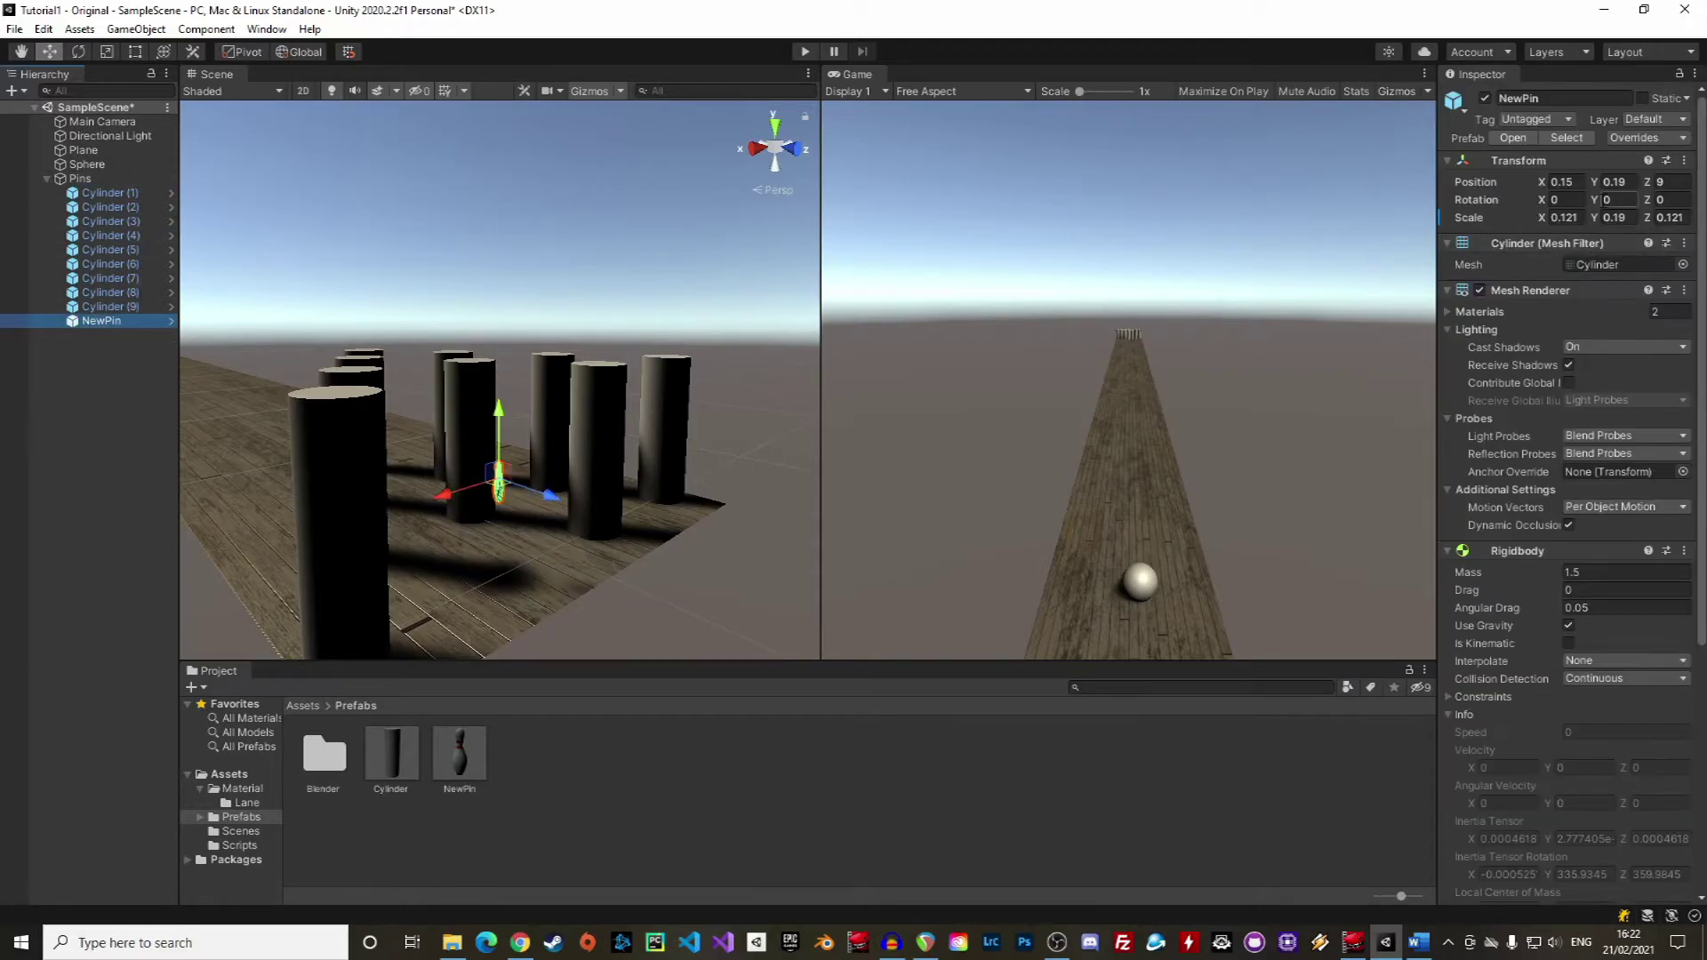
Set the NewPin's scale to 1, 1, 1 and raise it to rest on the lane
click(1560, 217)
text(1)
key(Tab)
text(1)
key(Tab)
text(1)
key(Return)
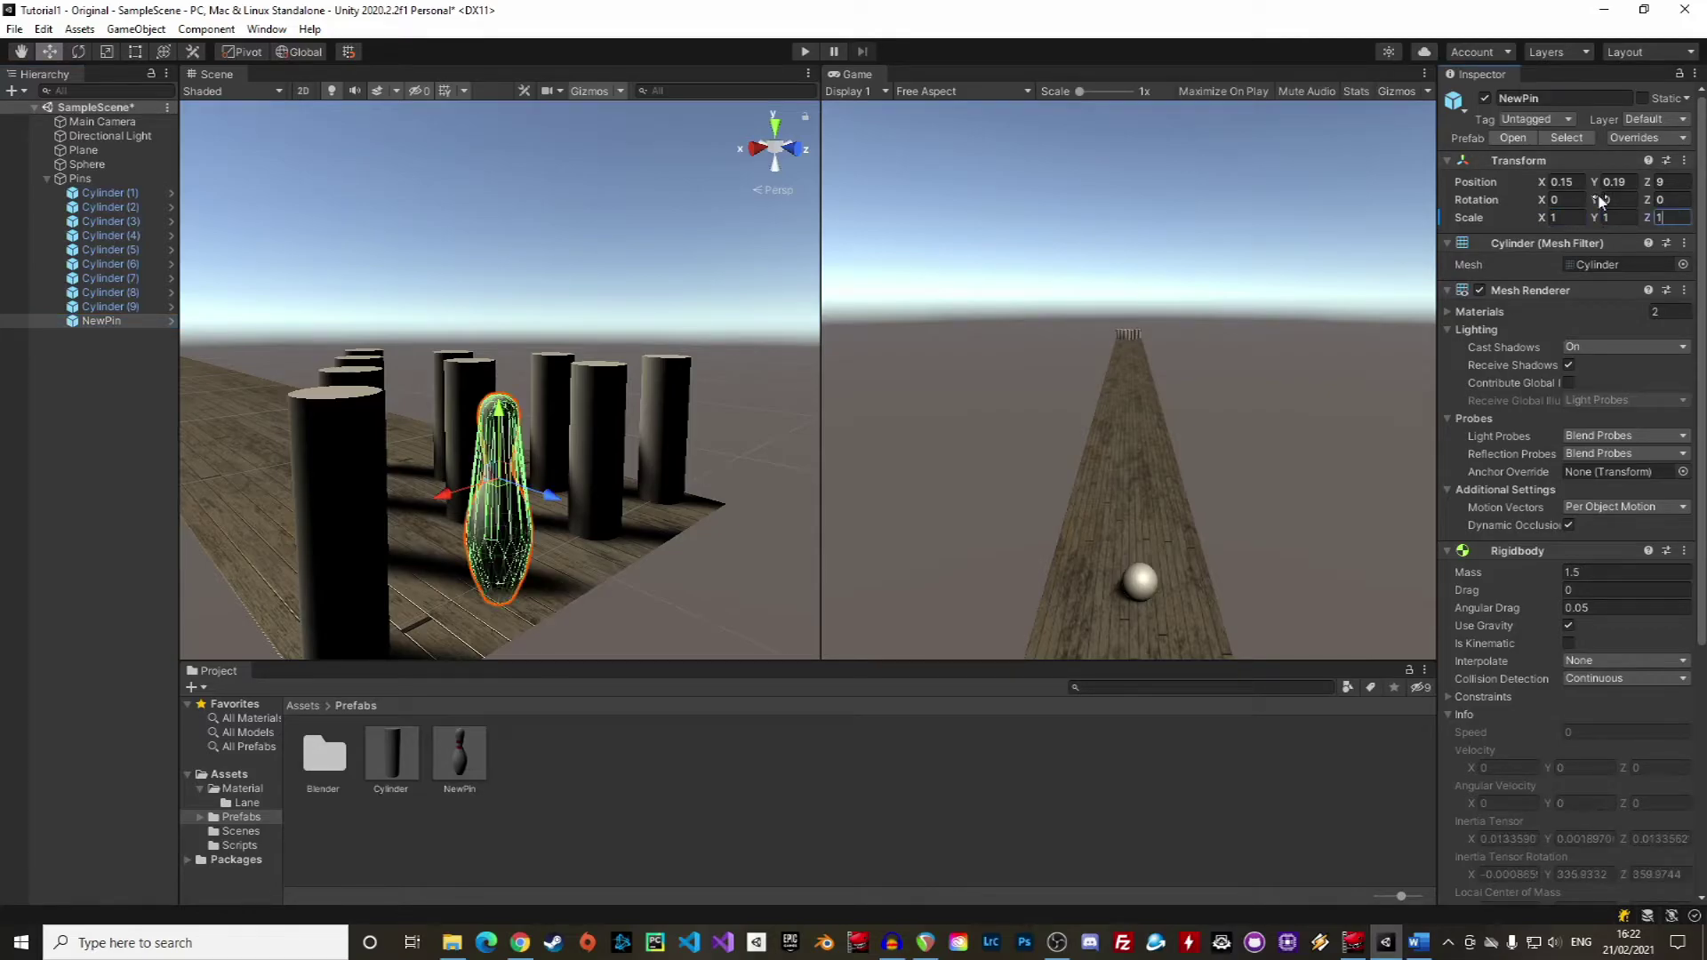
drag(498, 417, 503, 404)
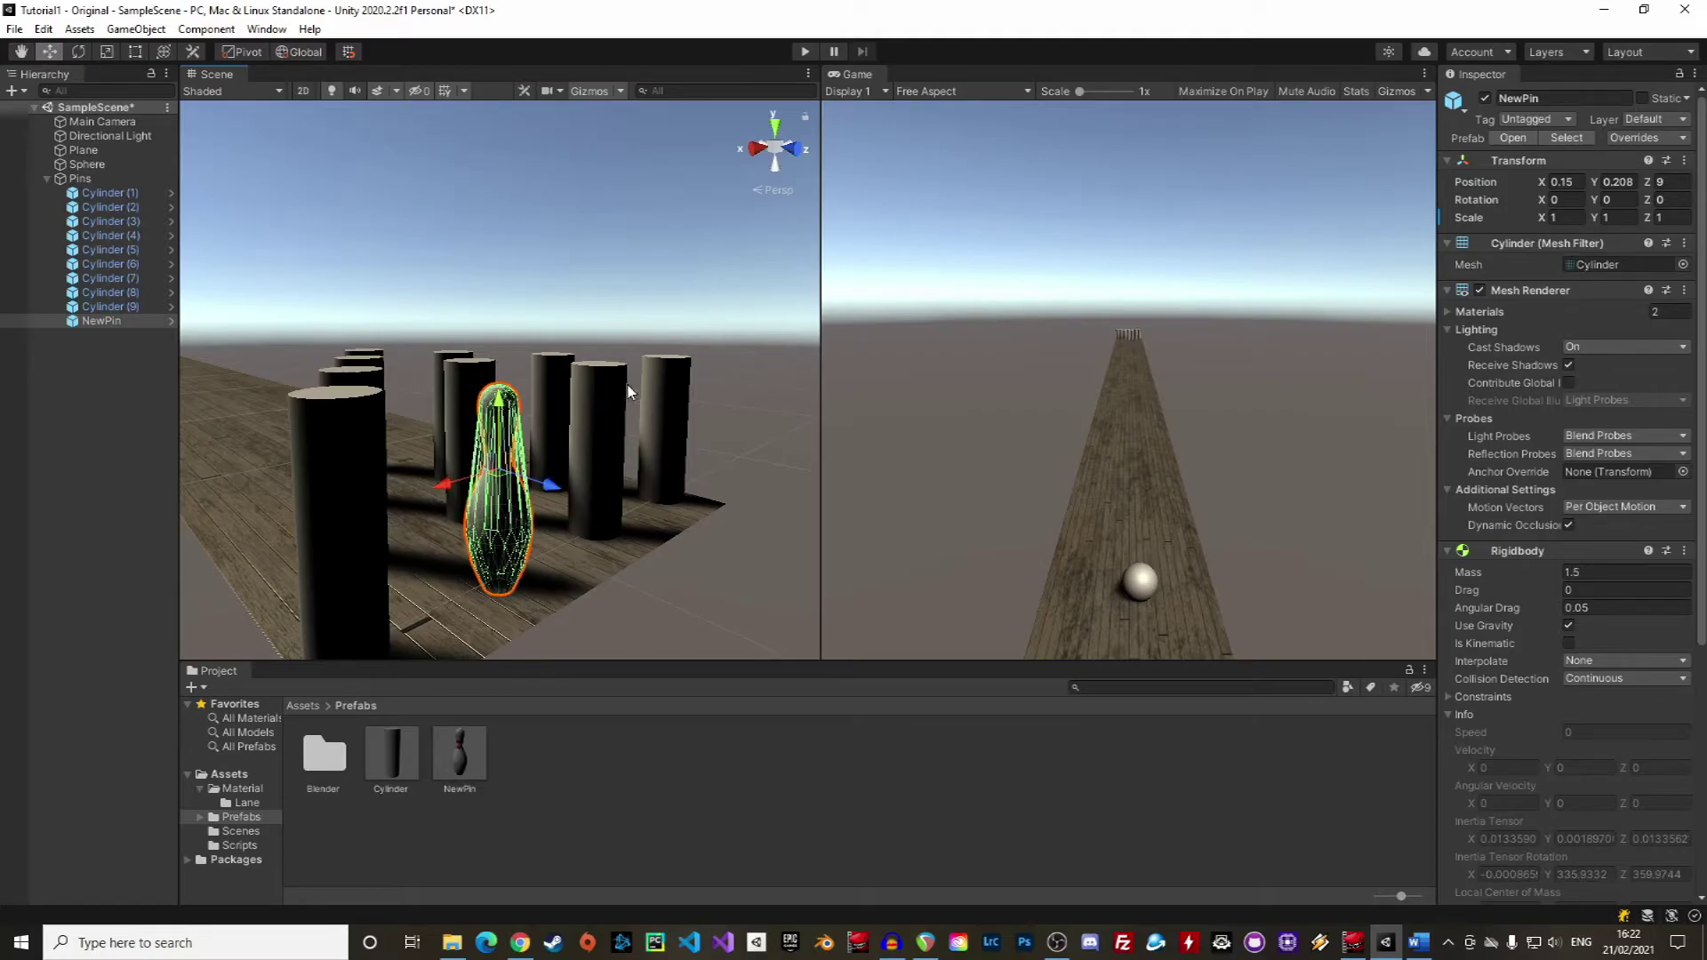
Add NewPins under the remaining cylinders and match the lower pin's height to the first
drag(459, 756, 116, 223)
drag(460, 755, 111, 335)
drag(460, 756, 111, 421)
click(109, 420)
click(105, 434)
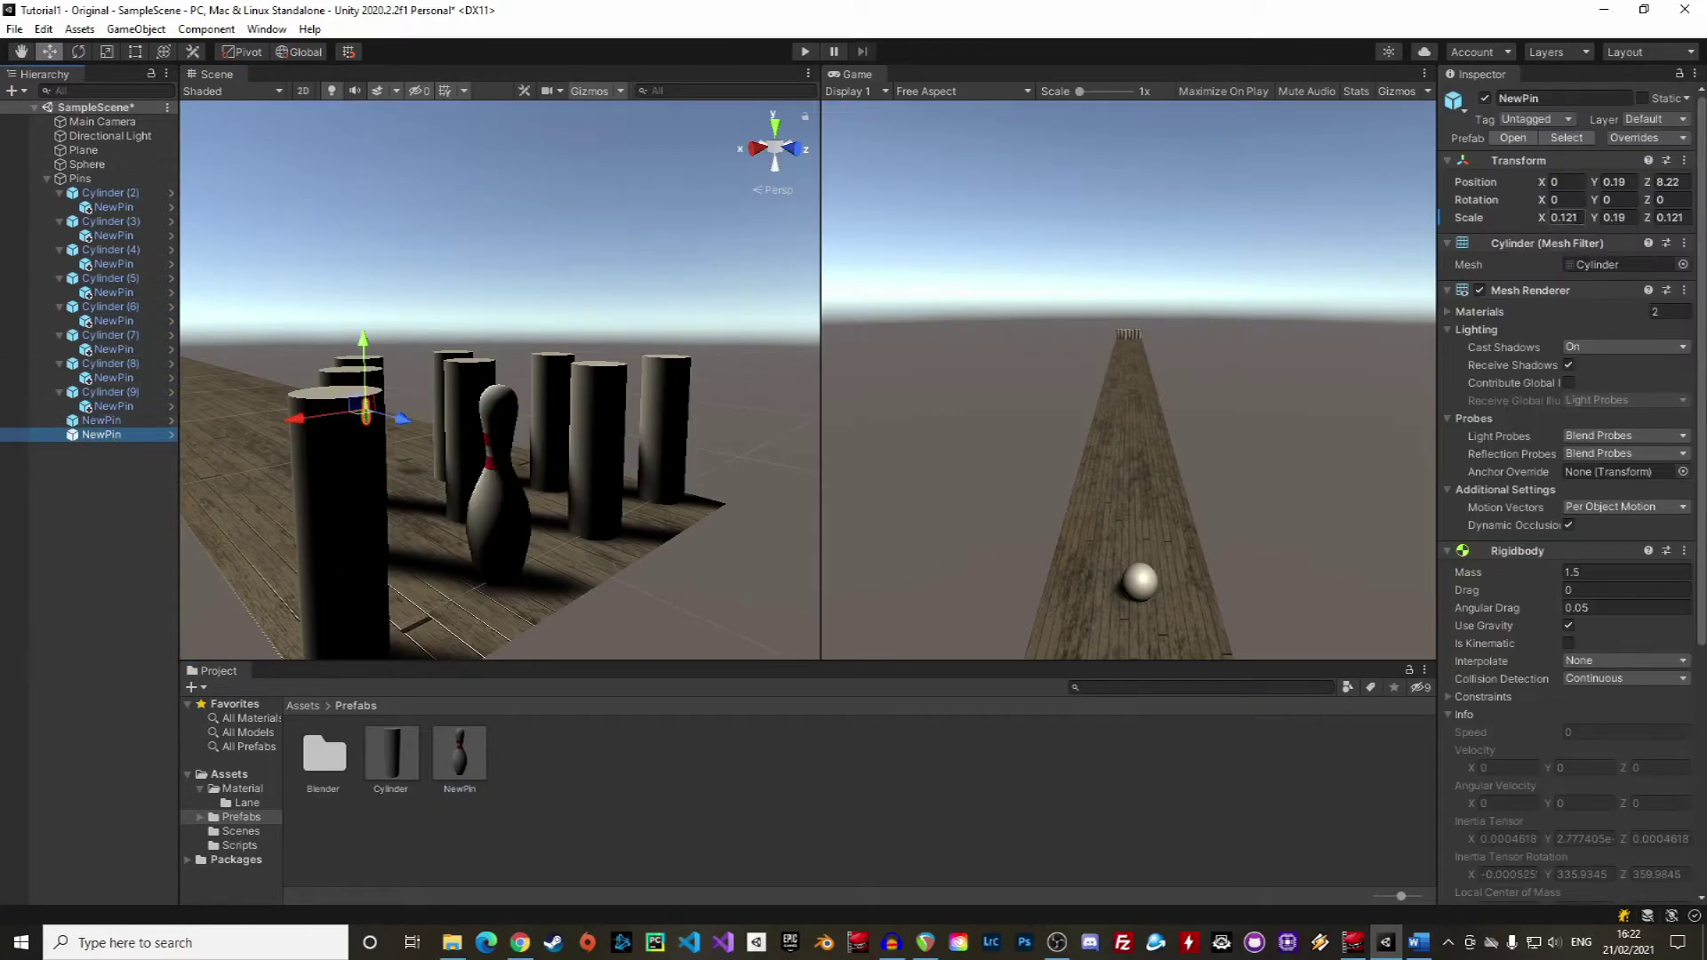
click(102, 420)
click(102, 434)
click(1612, 181)
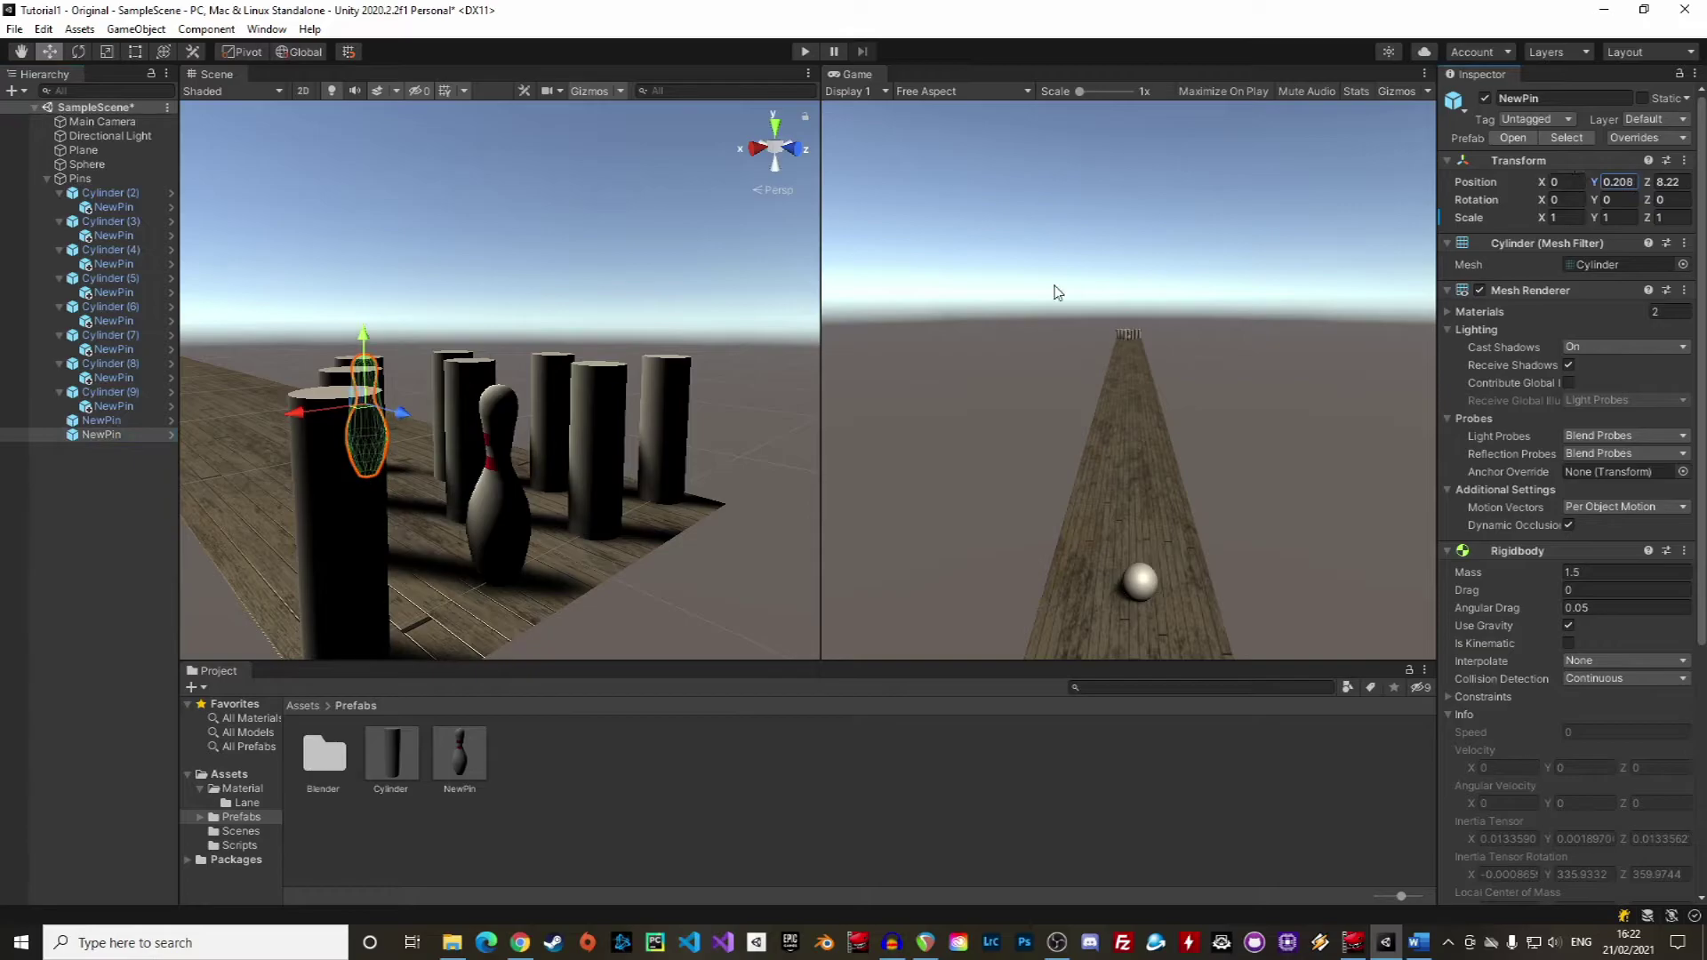
Move the NewPins into Pins and delete the emptied Cylinders (2) through (9)
drag(114, 206, 80, 178)
click(110, 192)
key(Delete)
click(110, 192)
key(Delete)
click(110, 192)
key(Delete)
click(110, 192)
key(Delete)
click(110, 192)
key(Delete)
click(110, 192)
key(Delete)
click(114, 206)
click(111, 192)
key(Delete)
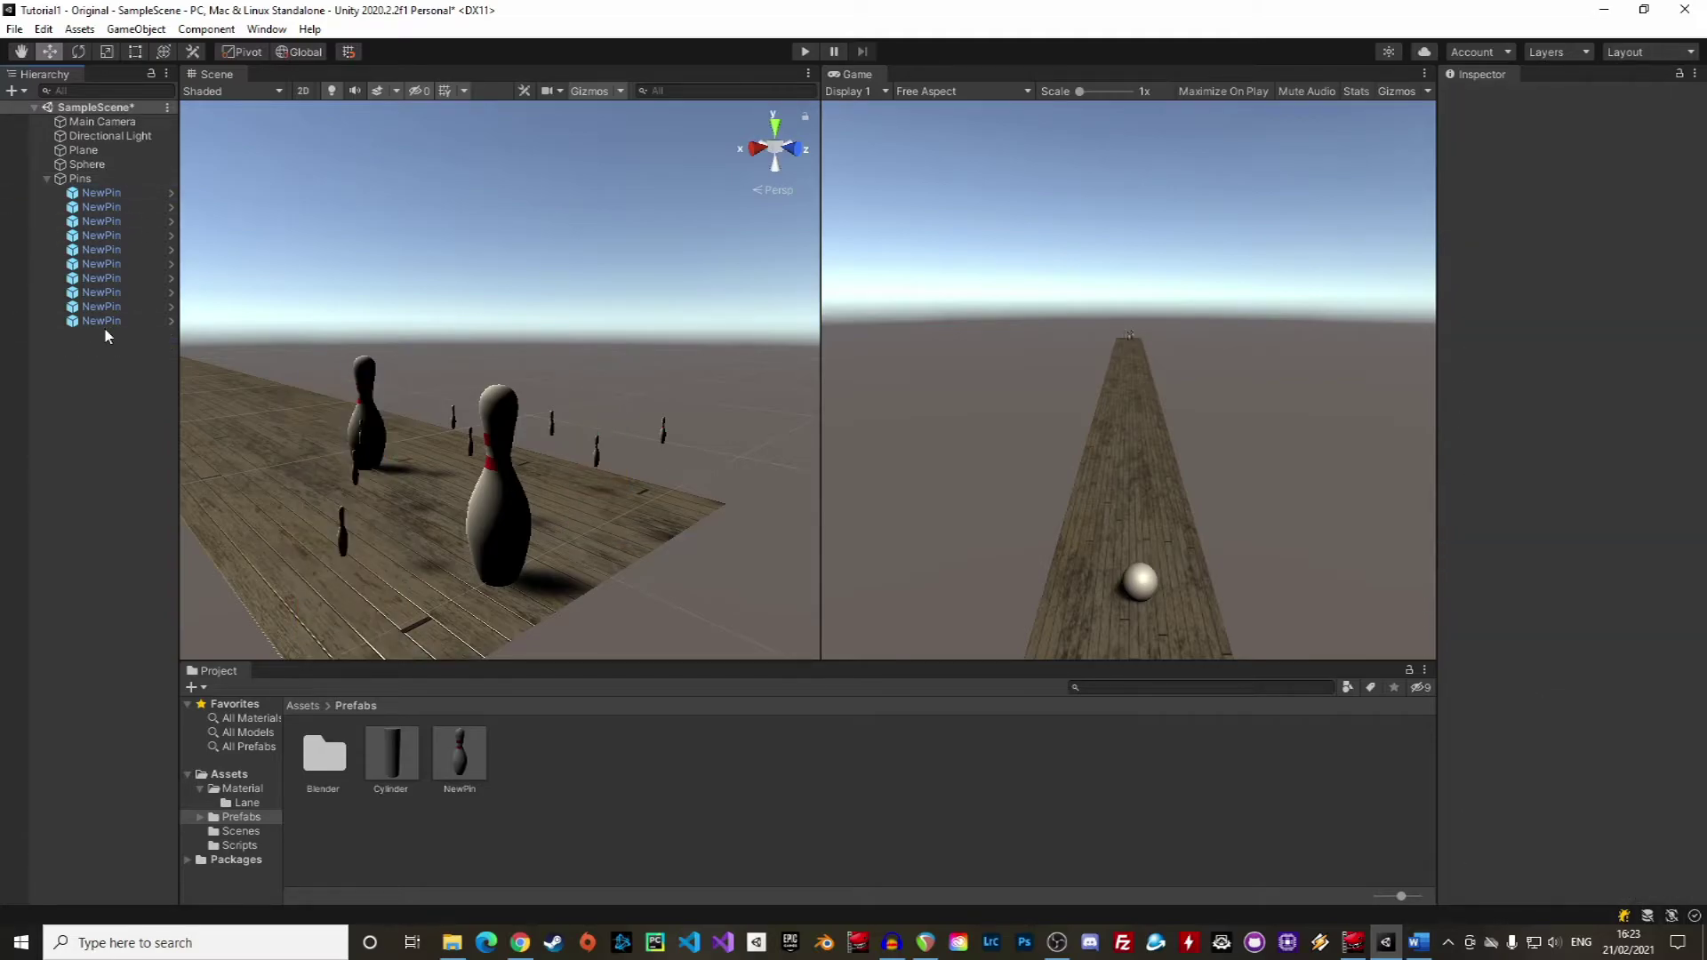
Give all ten NewPins Position Y 0.208, then play the game to test them
click(101, 321)
shift+click(101, 192)
click(1618, 182)
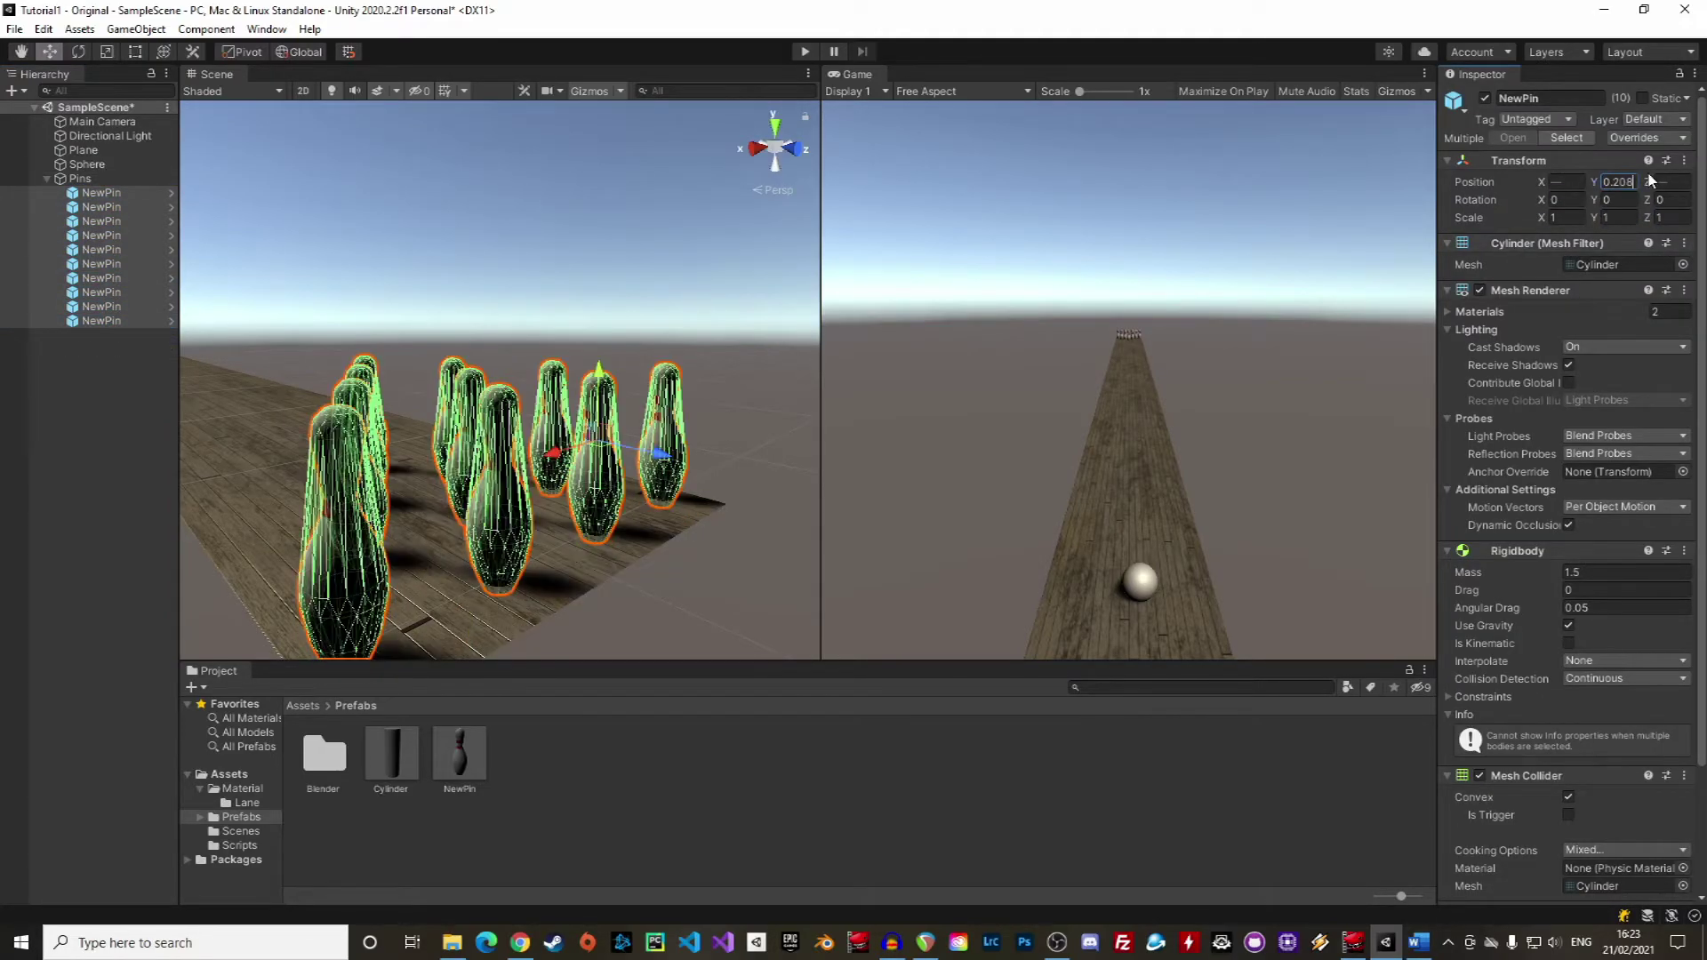
click(89, 462)
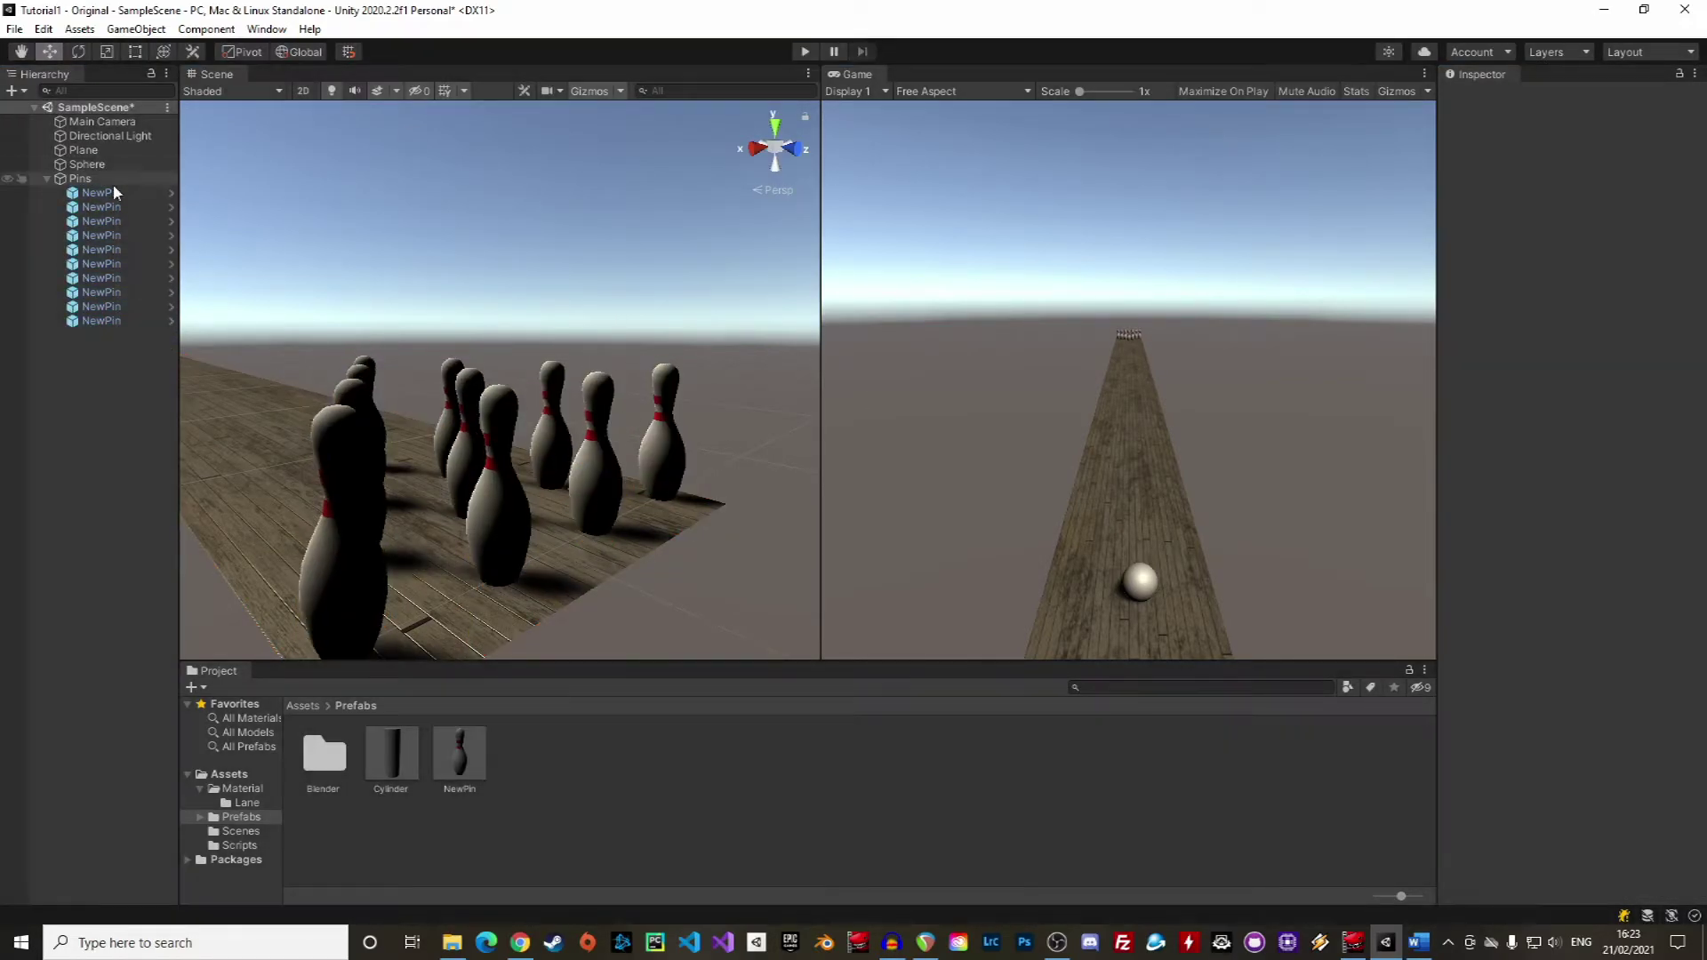
click(113, 192)
key(ctrl+p)
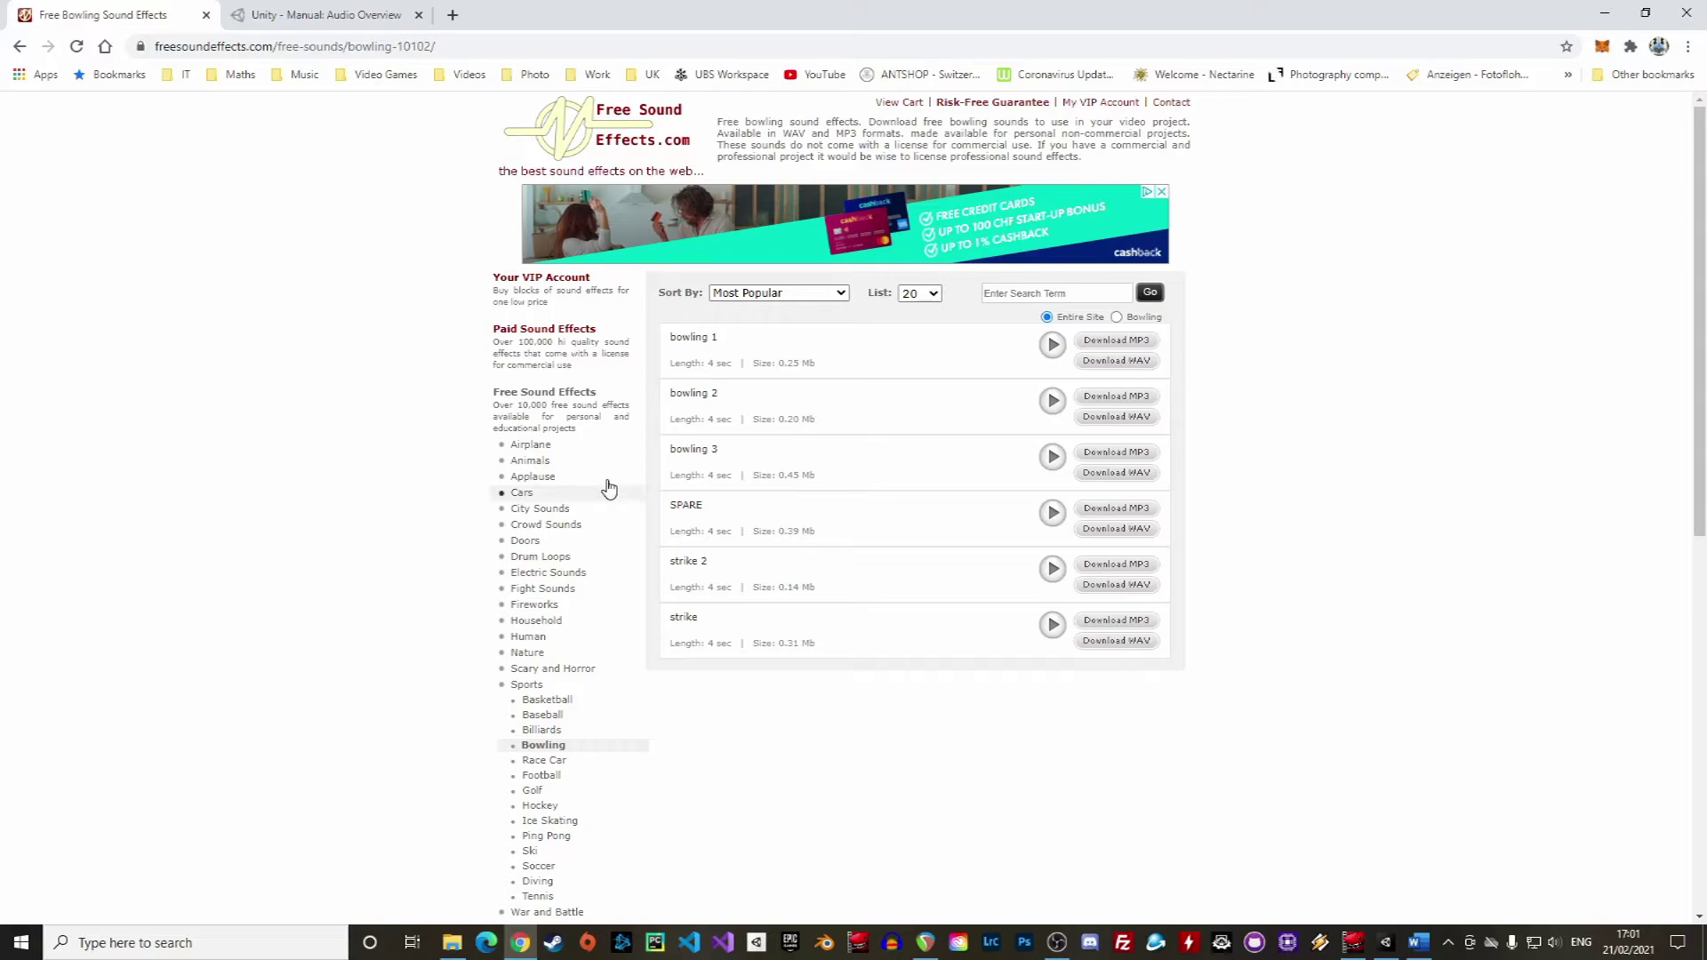
Browse the free bowling sounds page and check the bowling1 and bowling2 clips in Assets > Audio > FX
drag(598, 431, 492, 404)
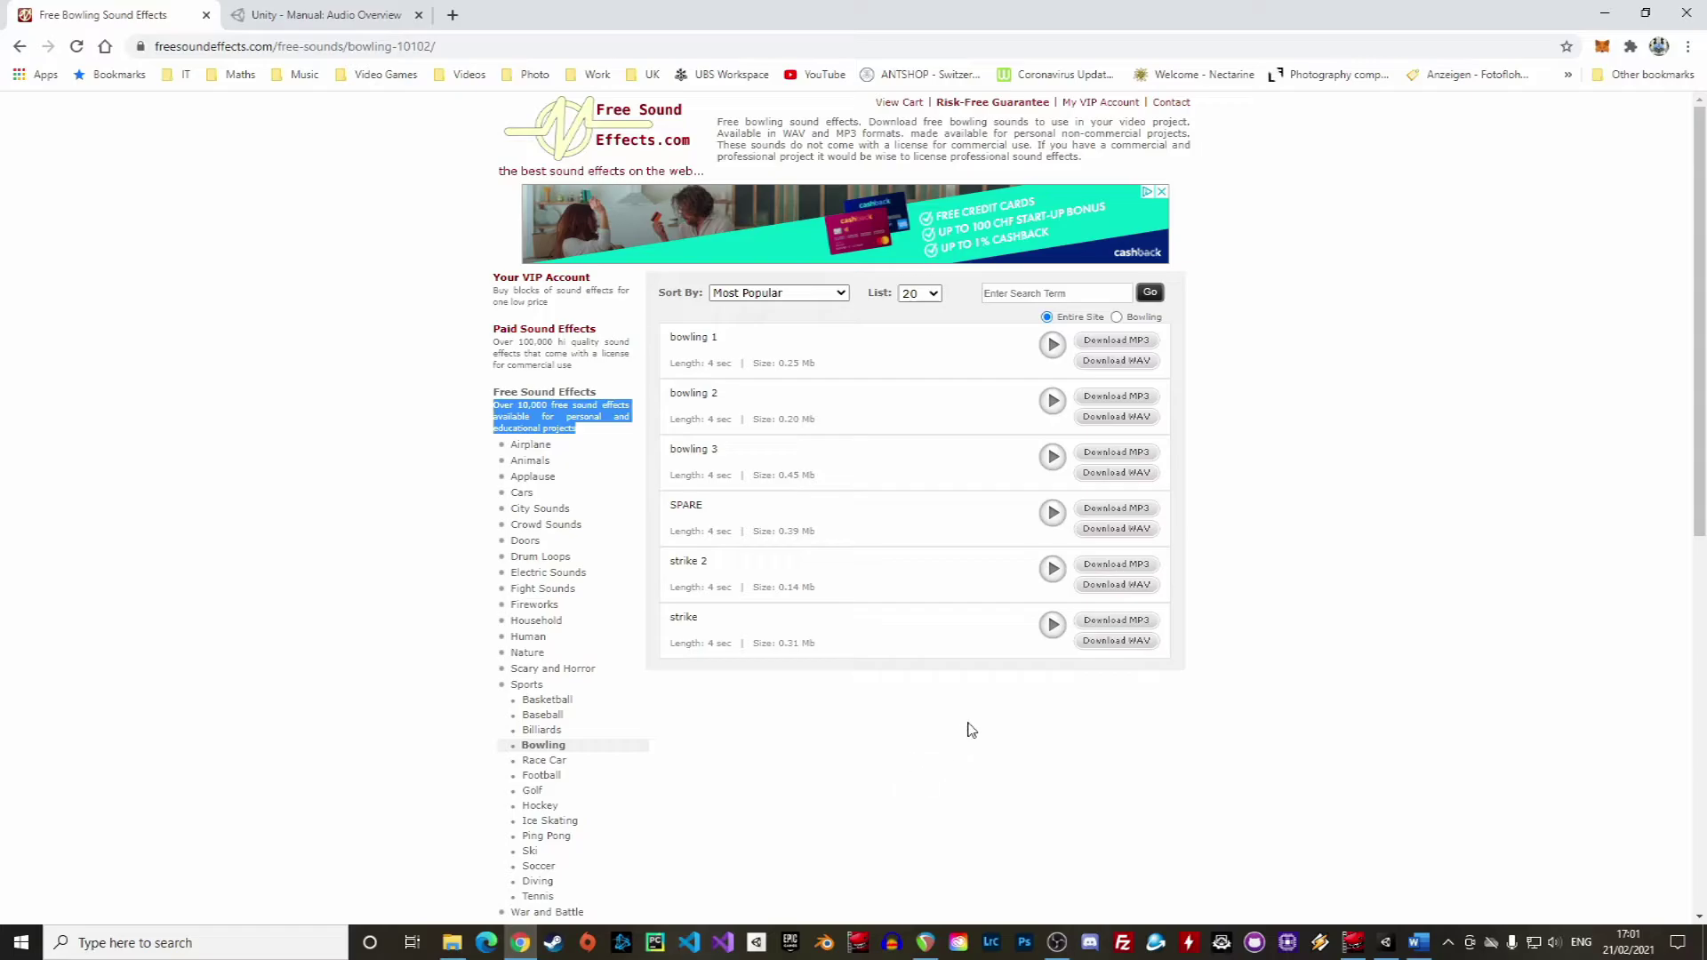
click(971, 729)
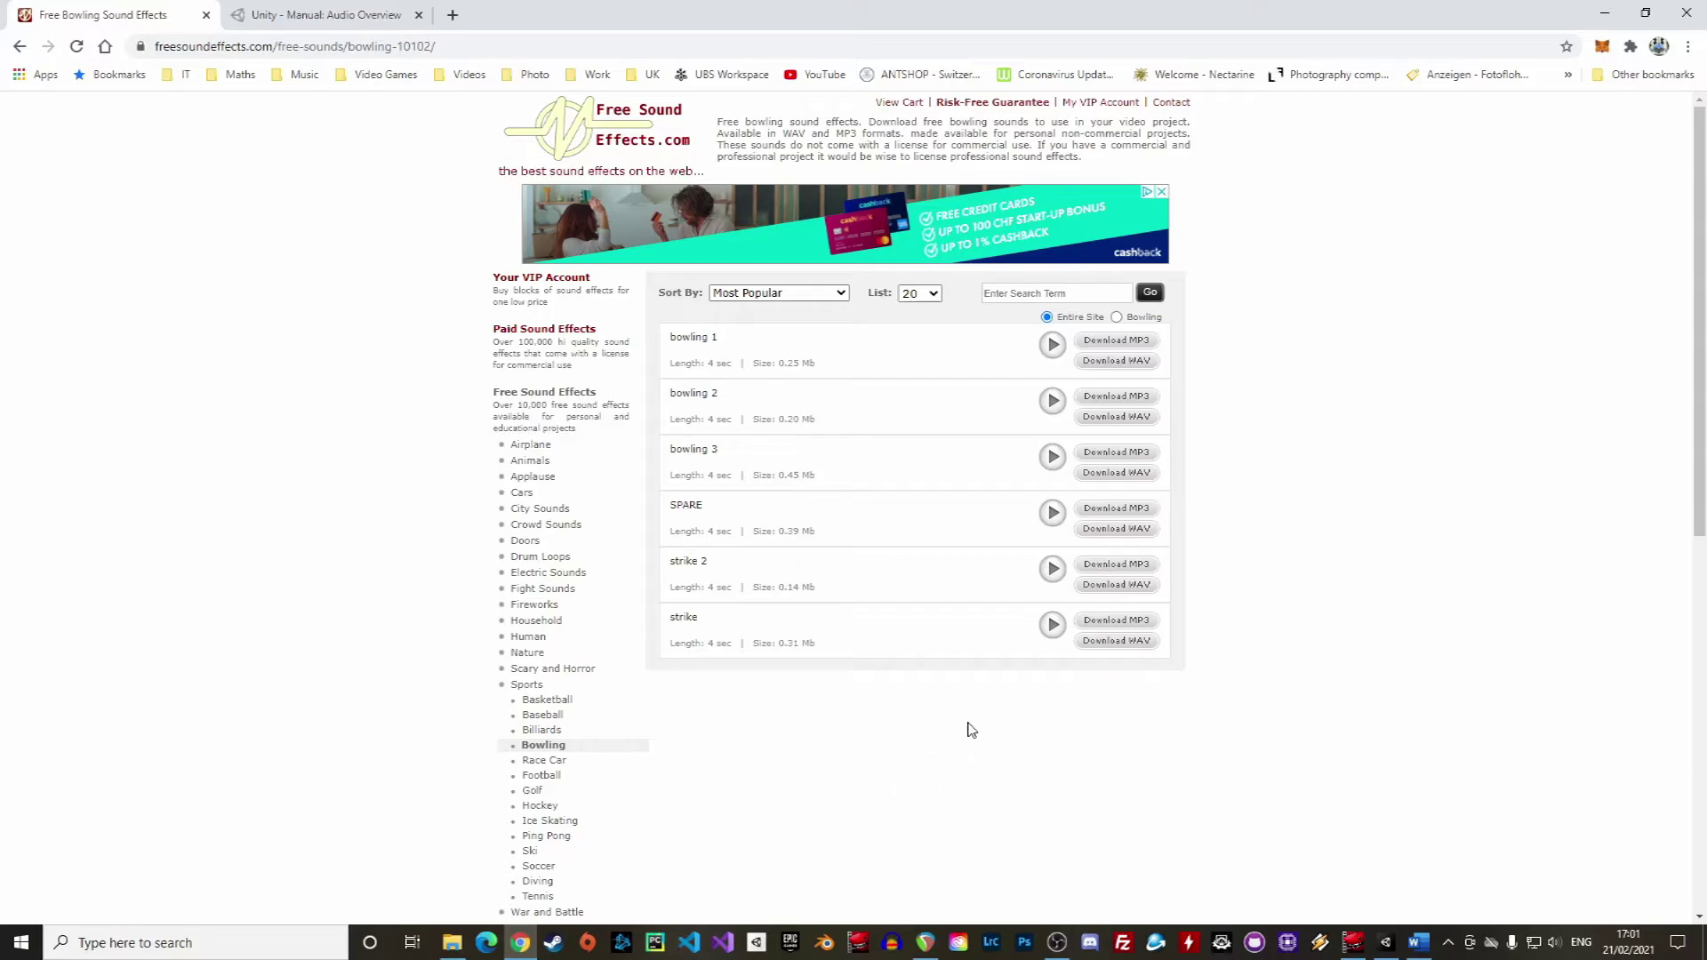
click(1386, 943)
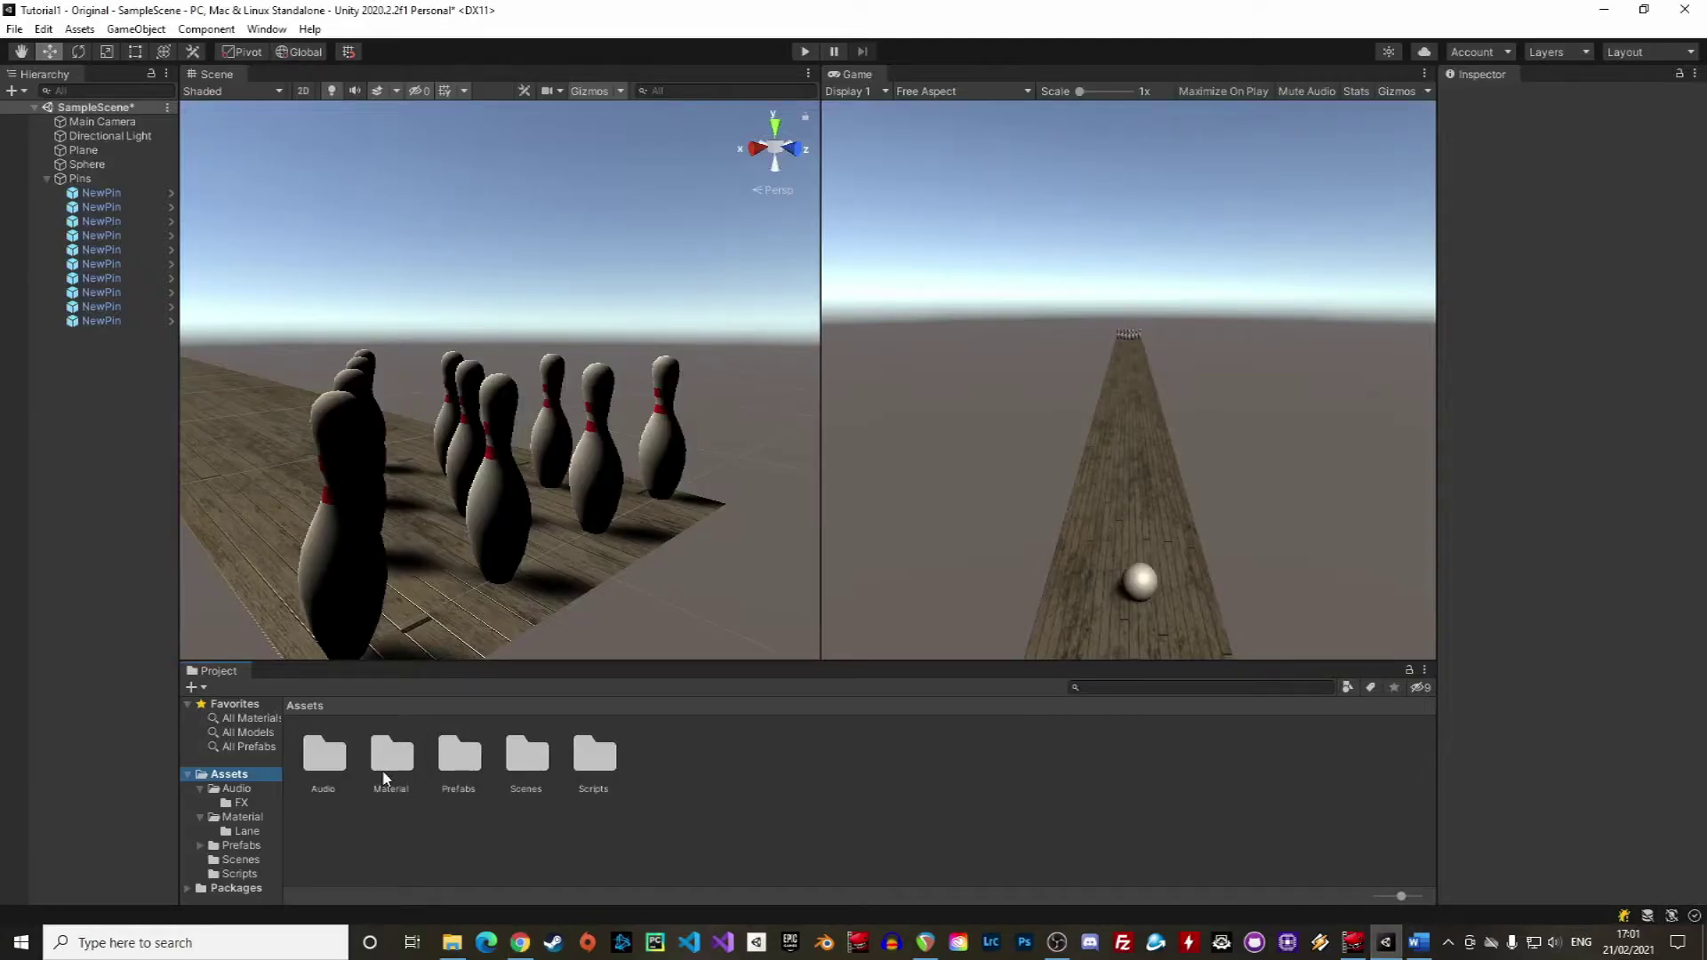
double_click(324, 758)
double_click(324, 761)
click(320, 786)
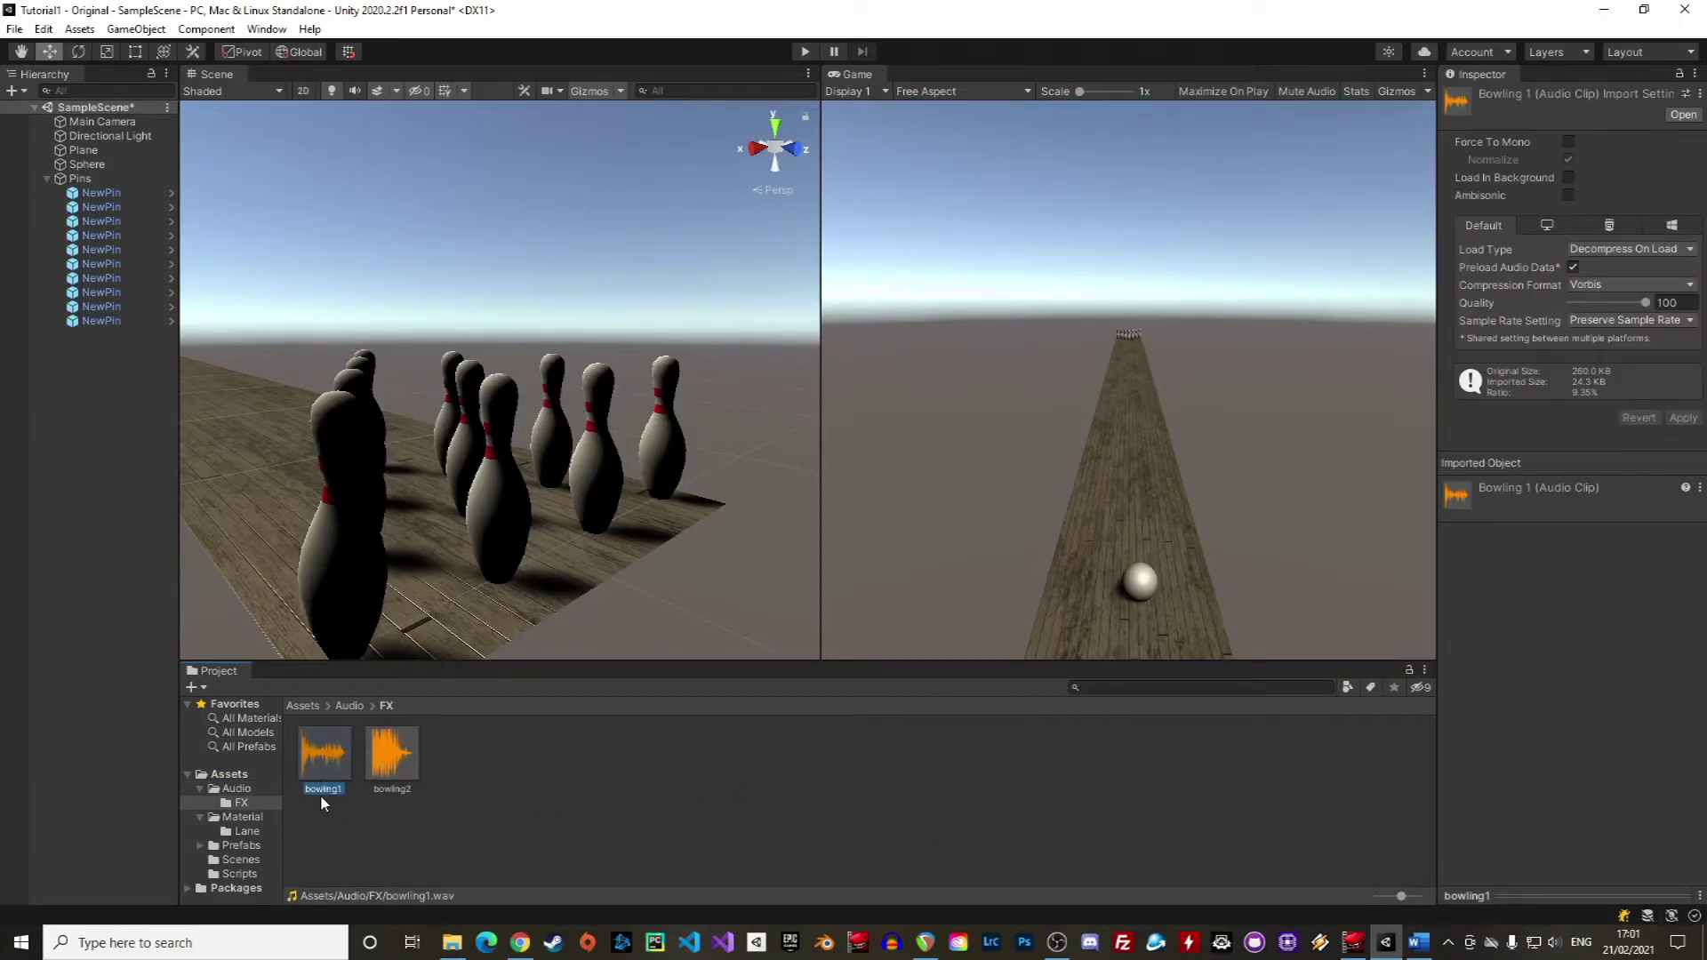
click(395, 763)
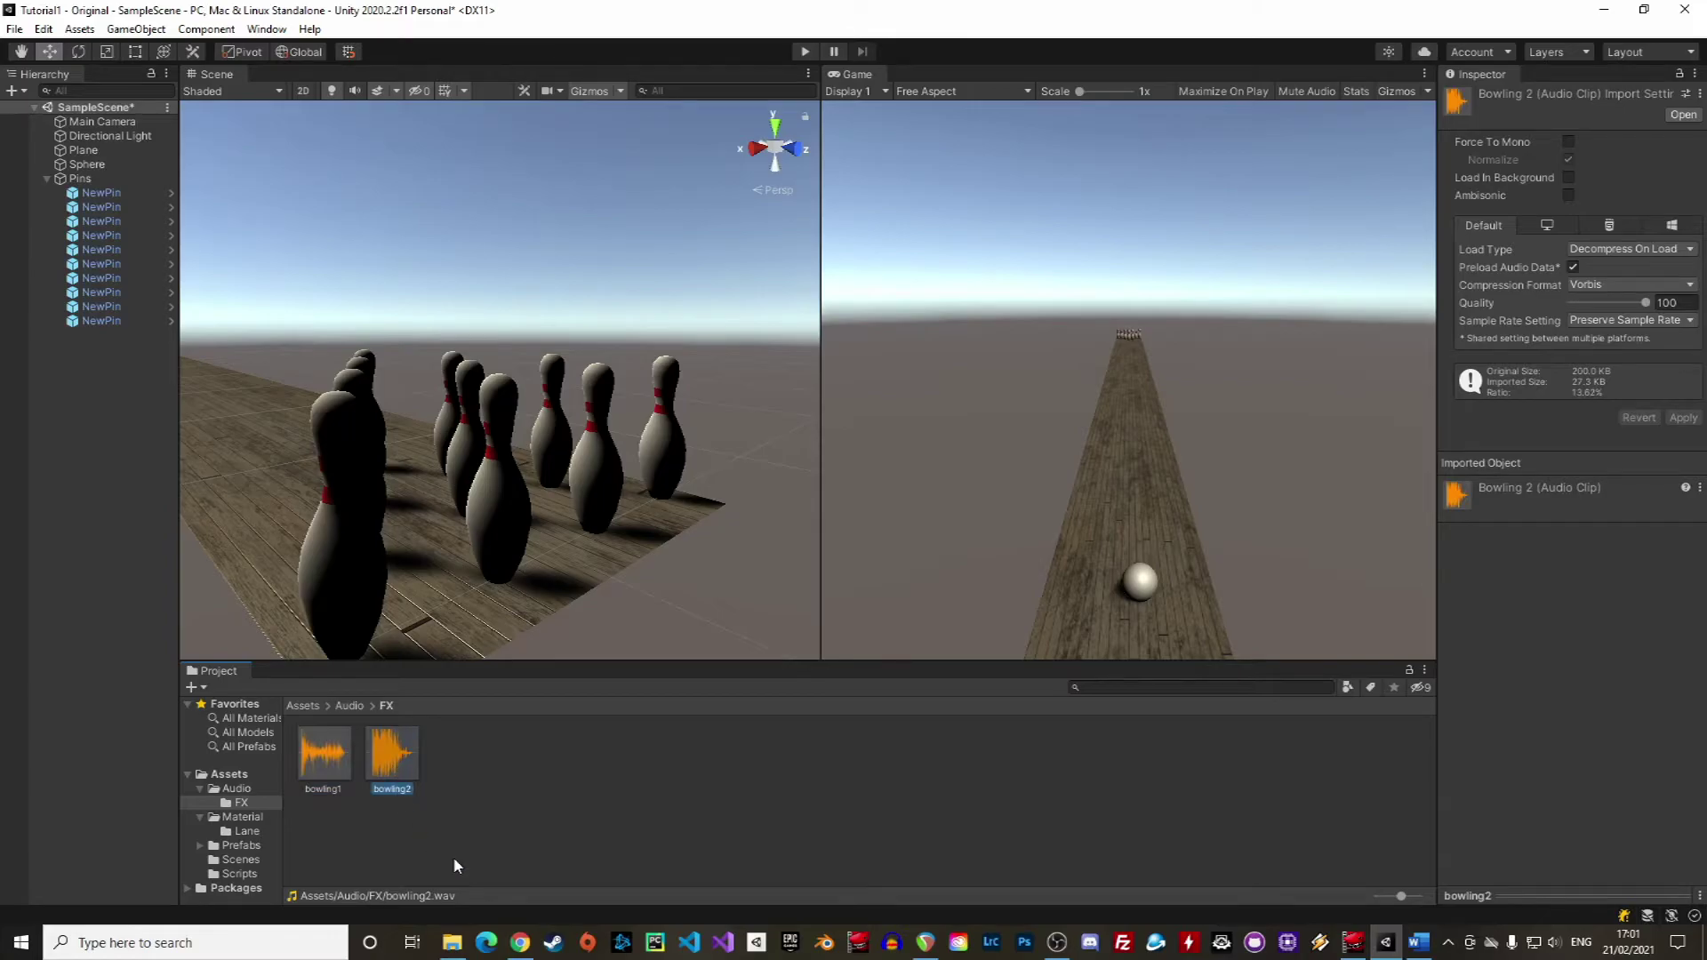
click(522, 944)
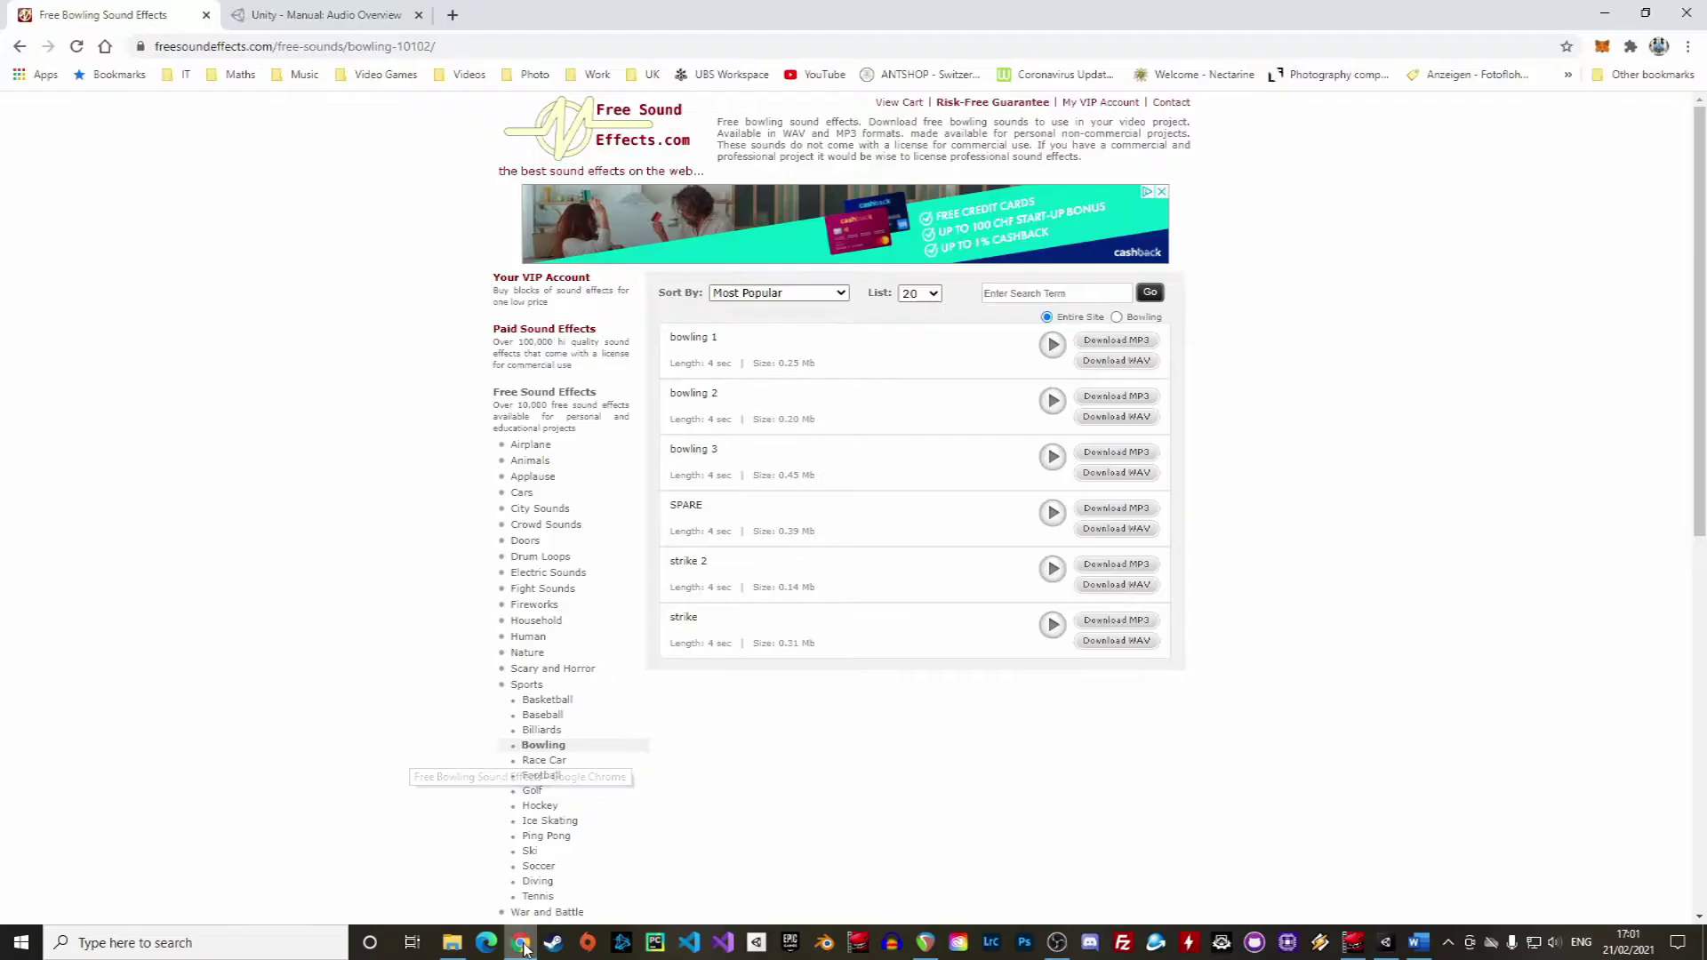
Switch to the Unity Manual Audio Overview page on Audio Sources and Listeners
click(320, 15)
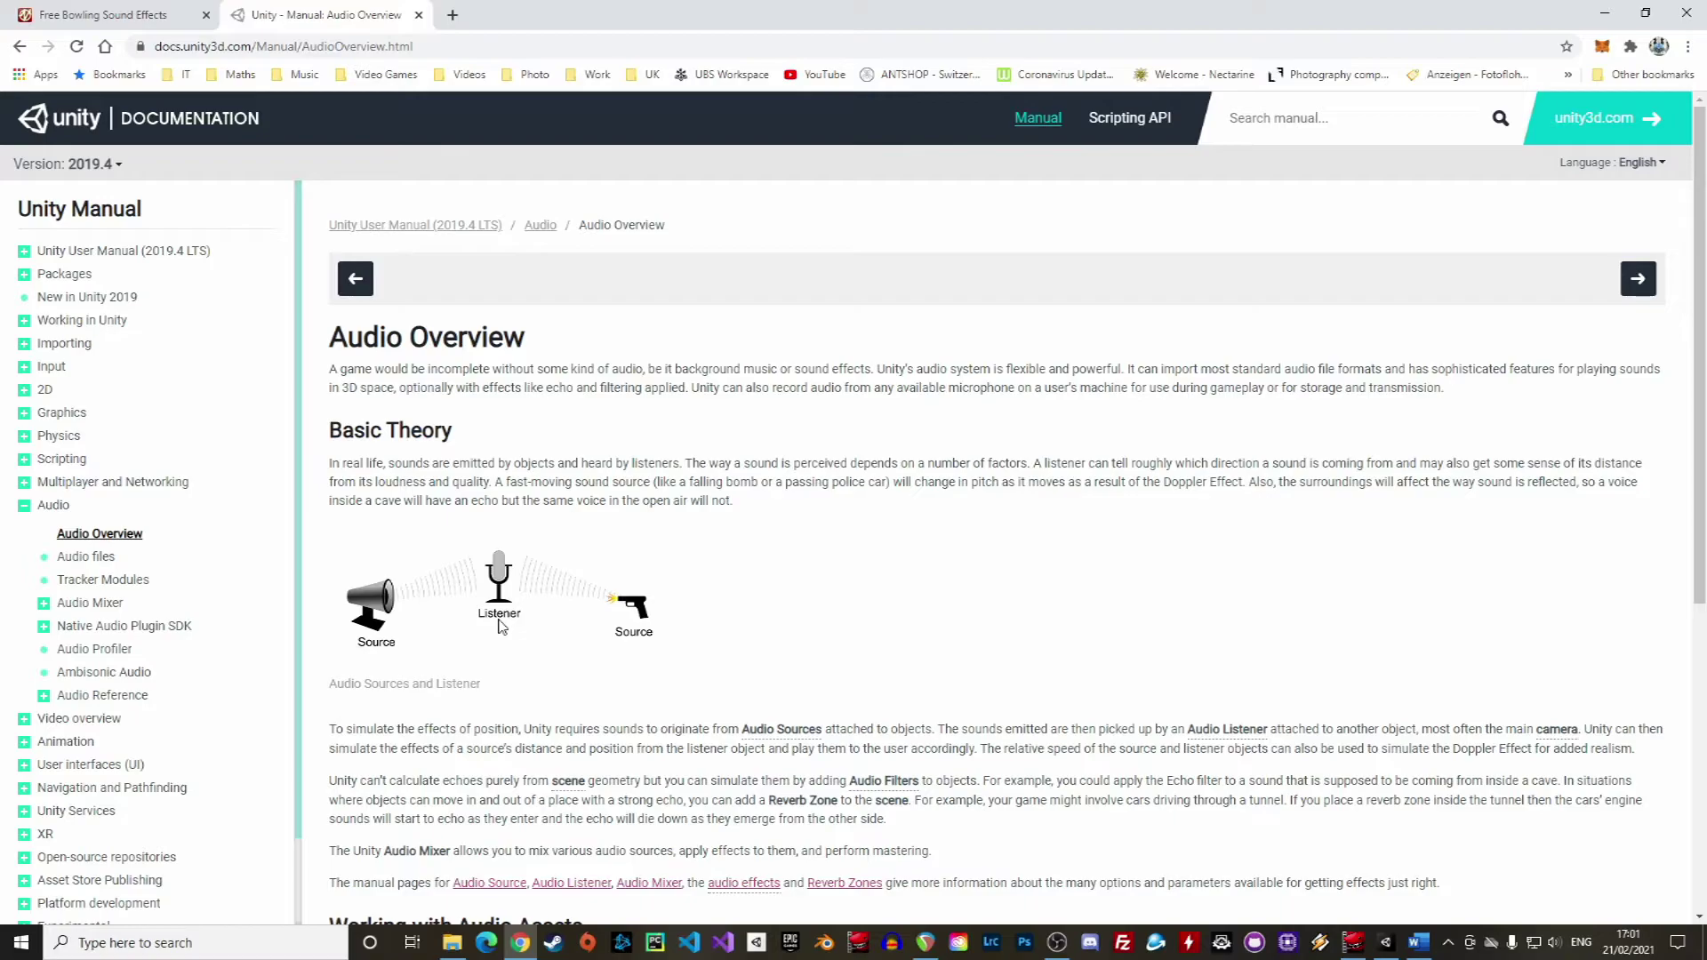
Inspect the Main Camera, then add and delete an extra camera
click(1385, 942)
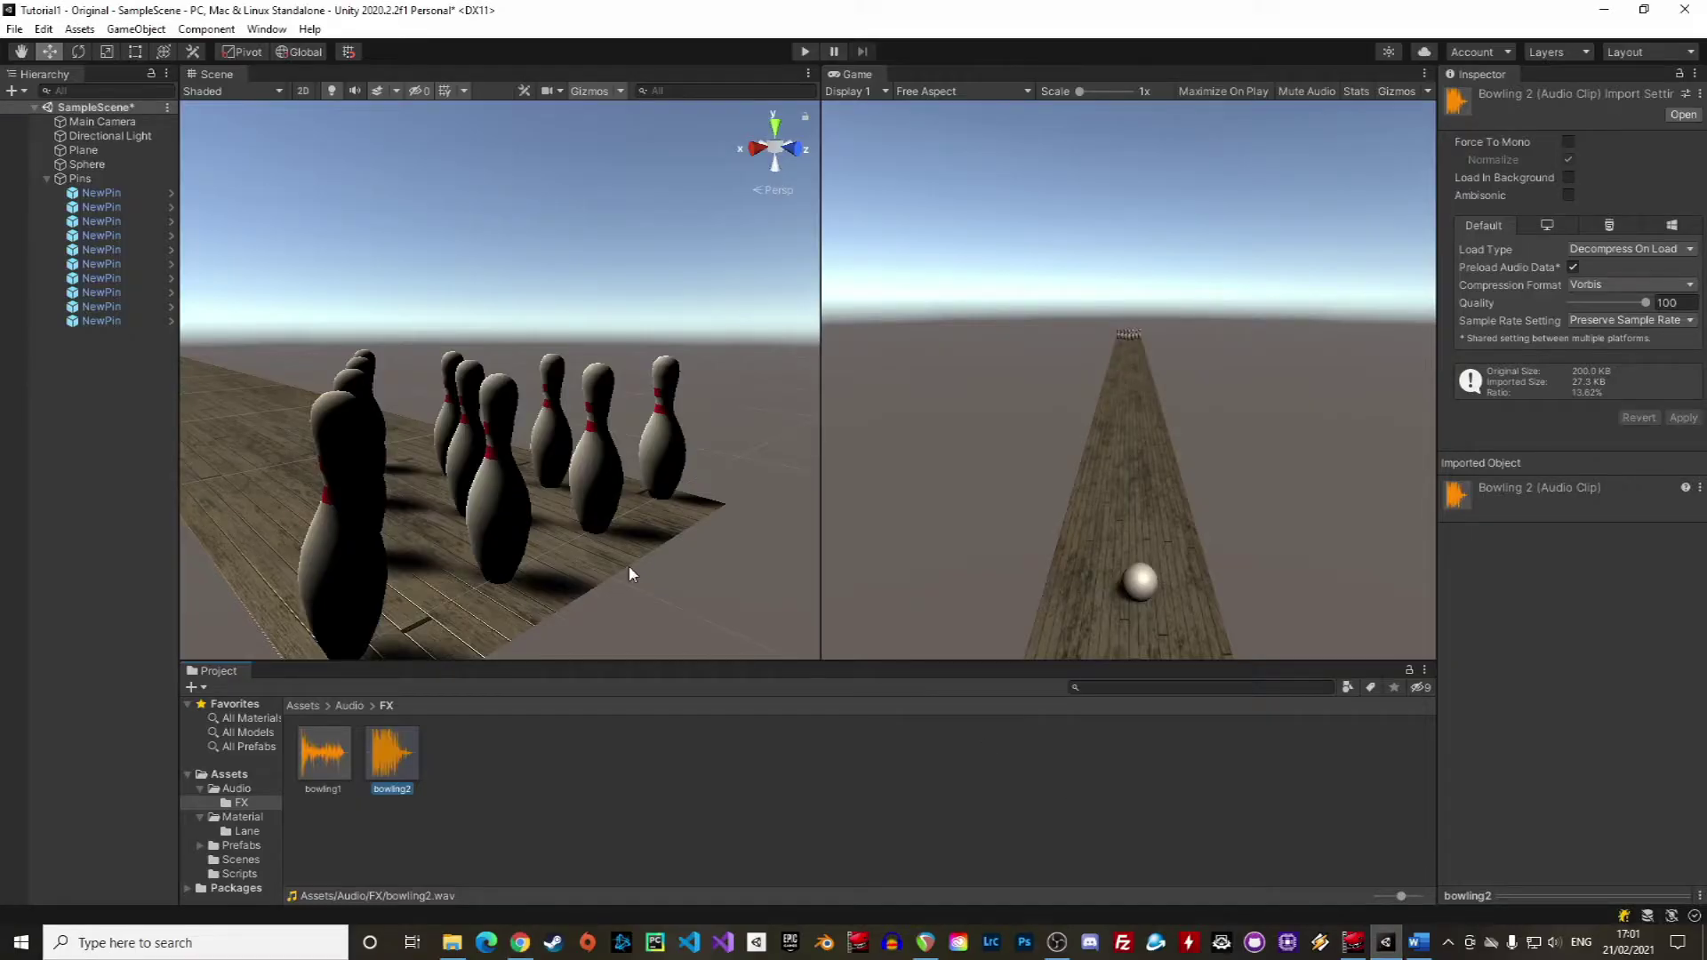
click(137, 122)
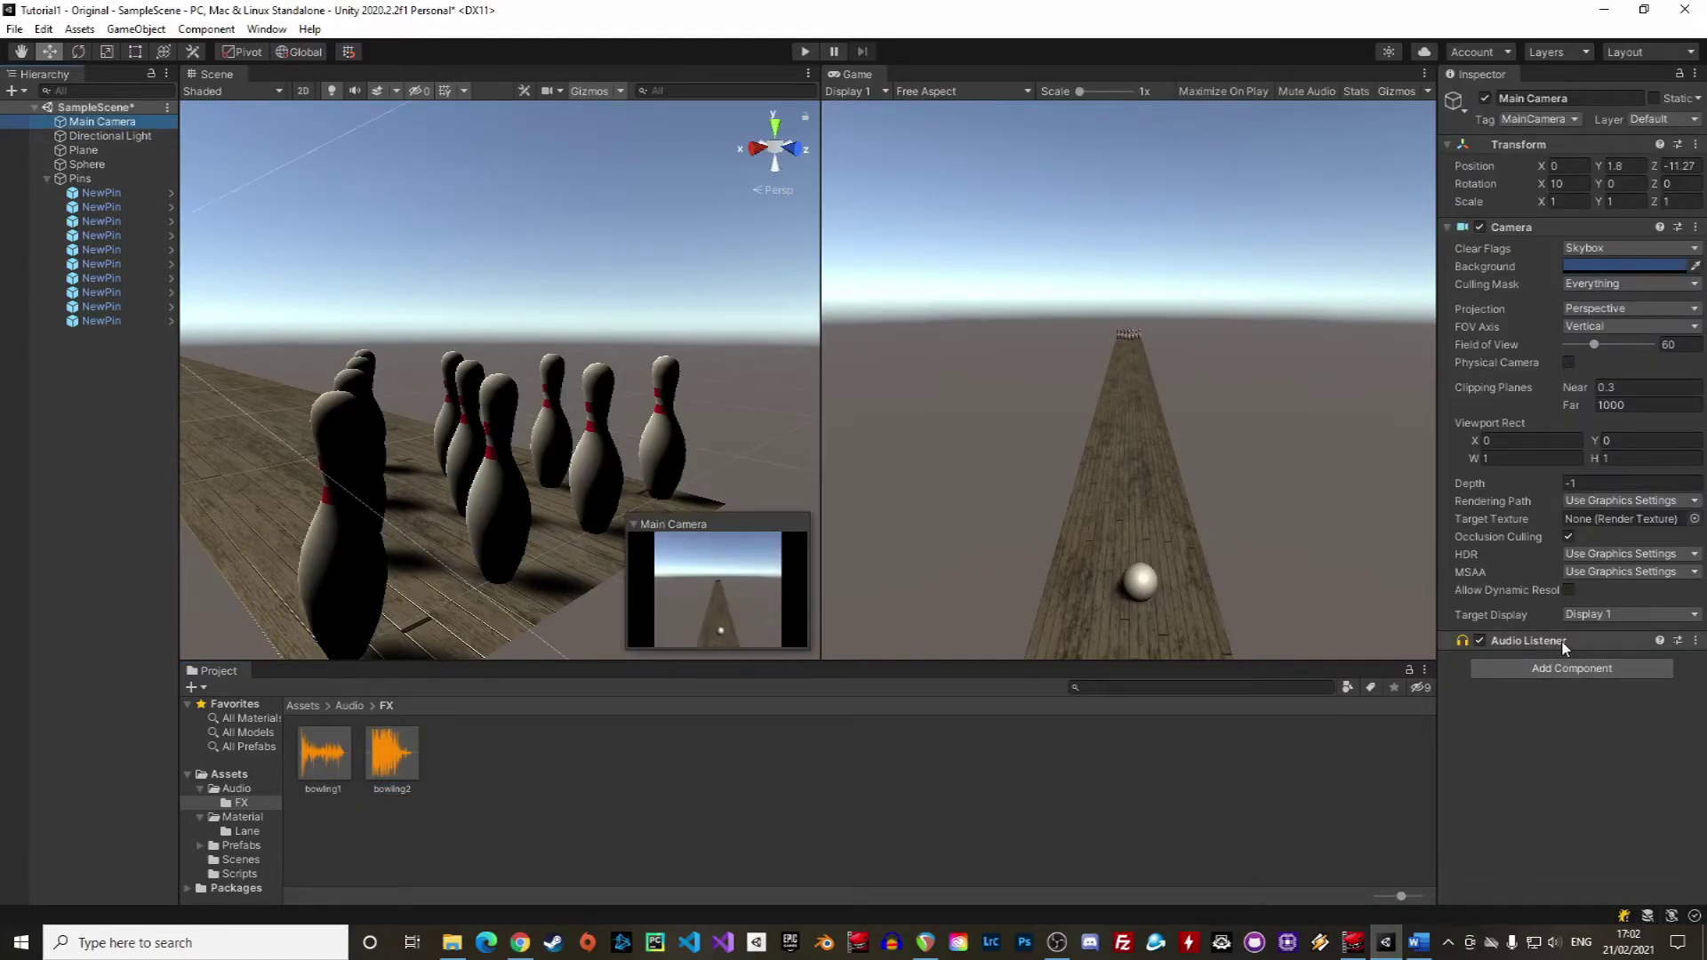
right_click(99, 491)
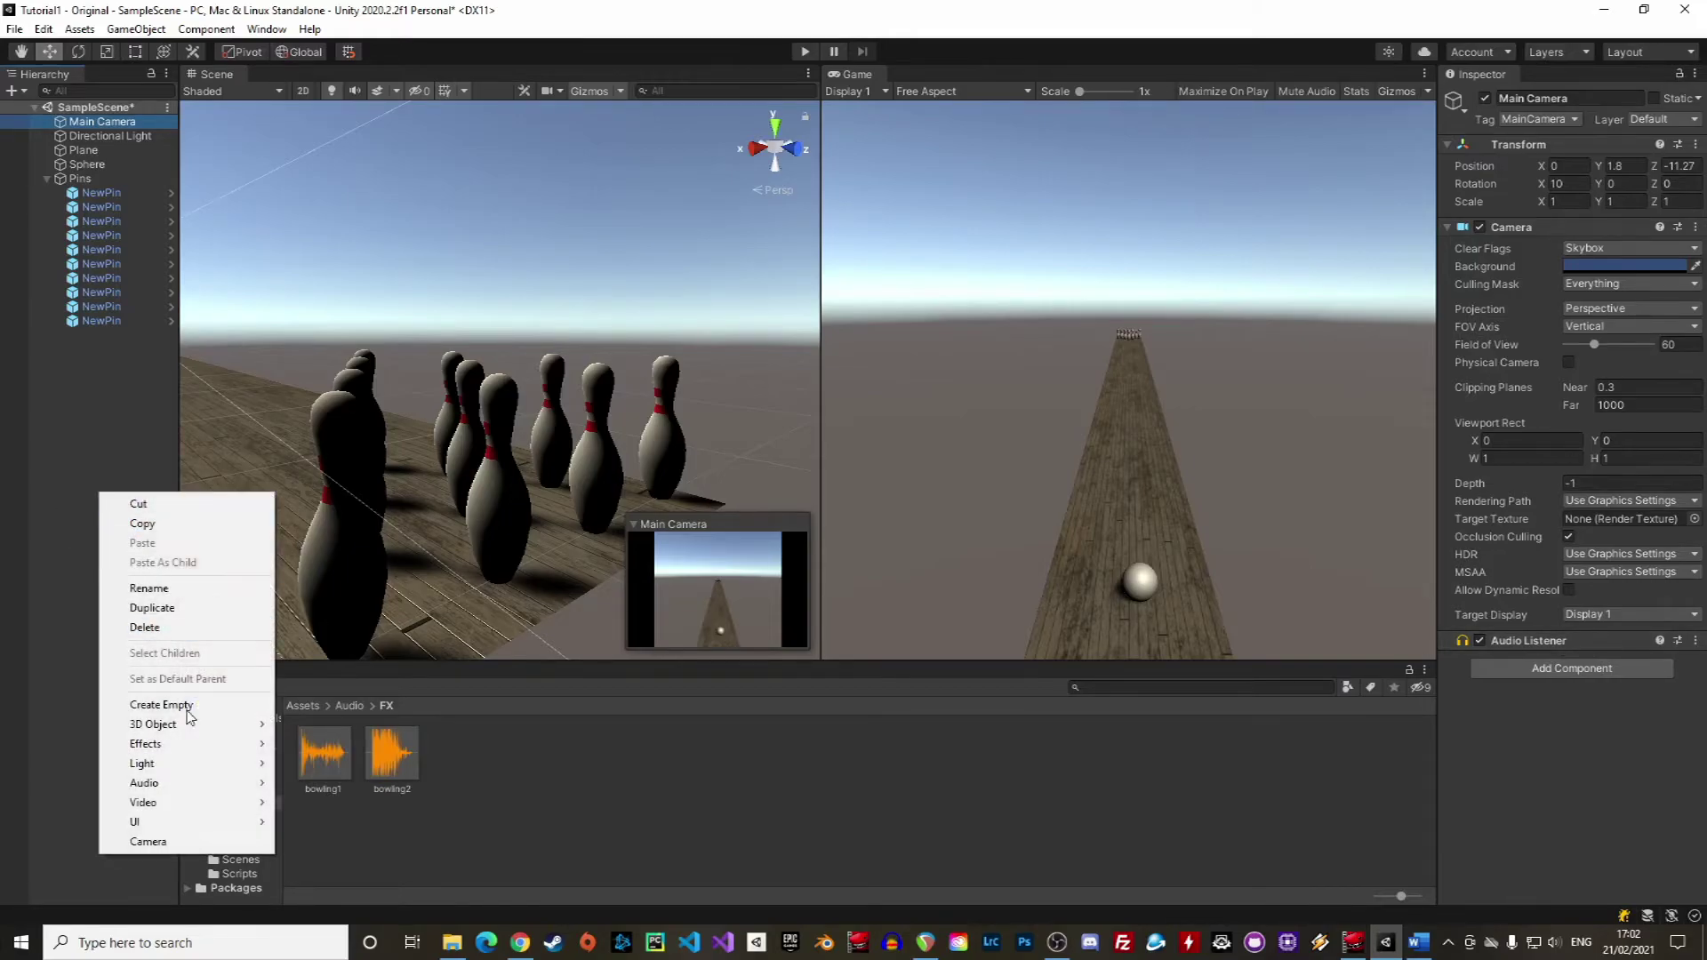
click(190, 838)
click(121, 335)
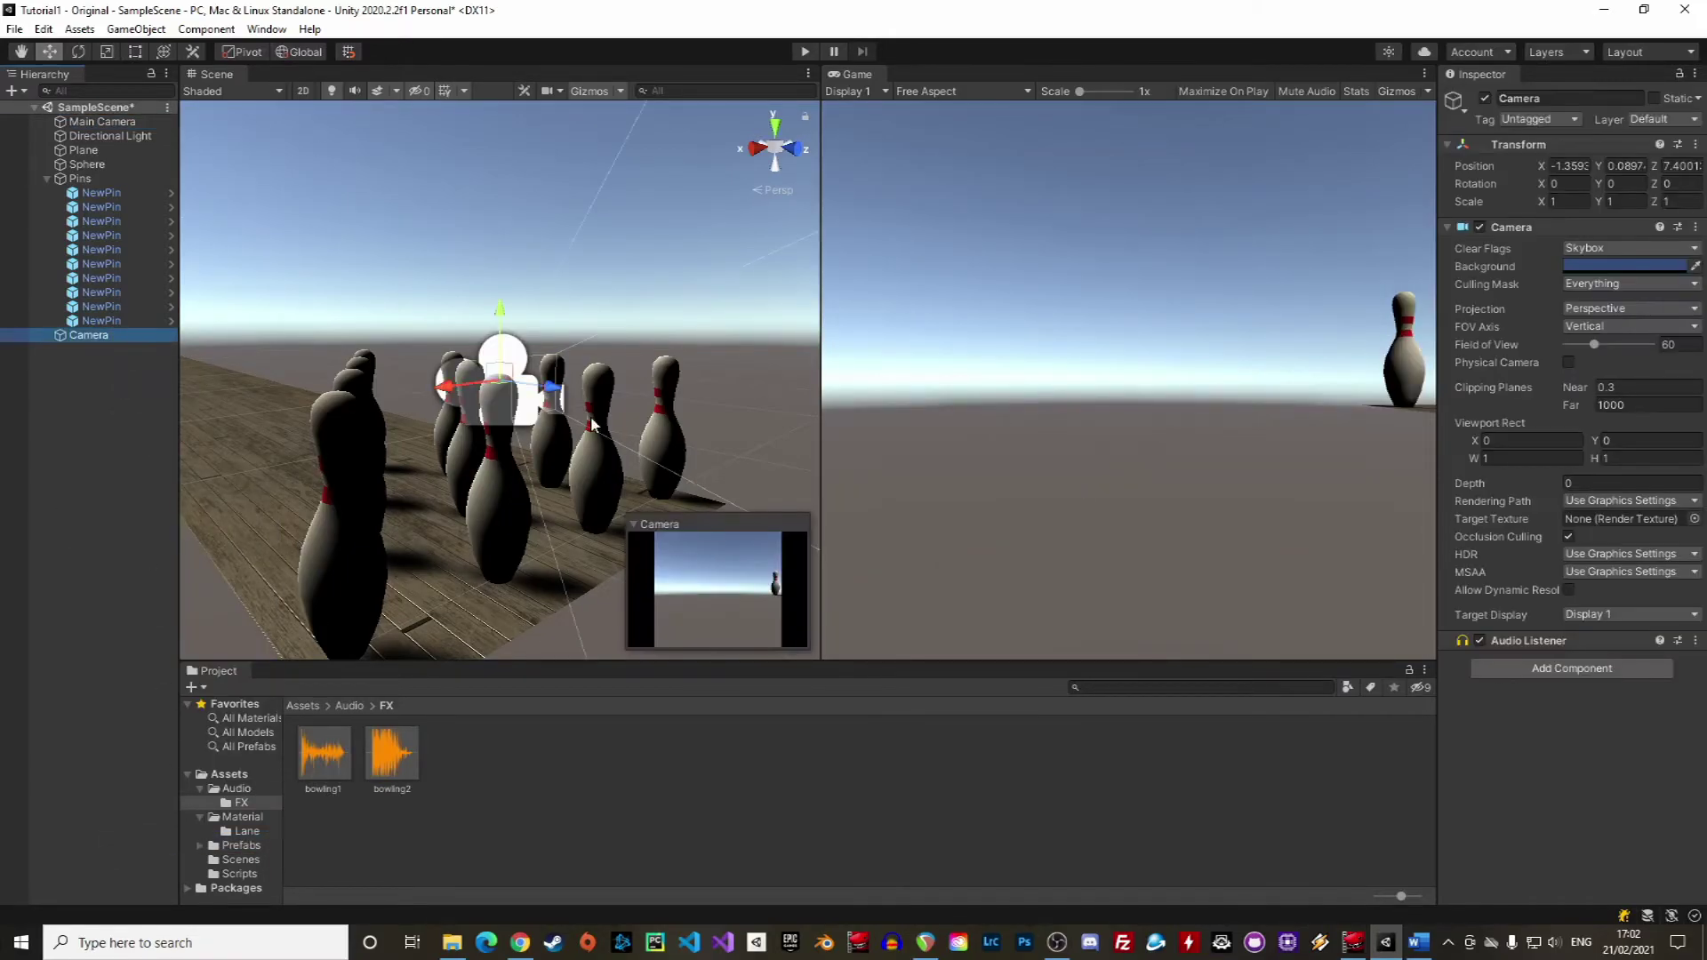
right_click(121, 338)
click(173, 472)
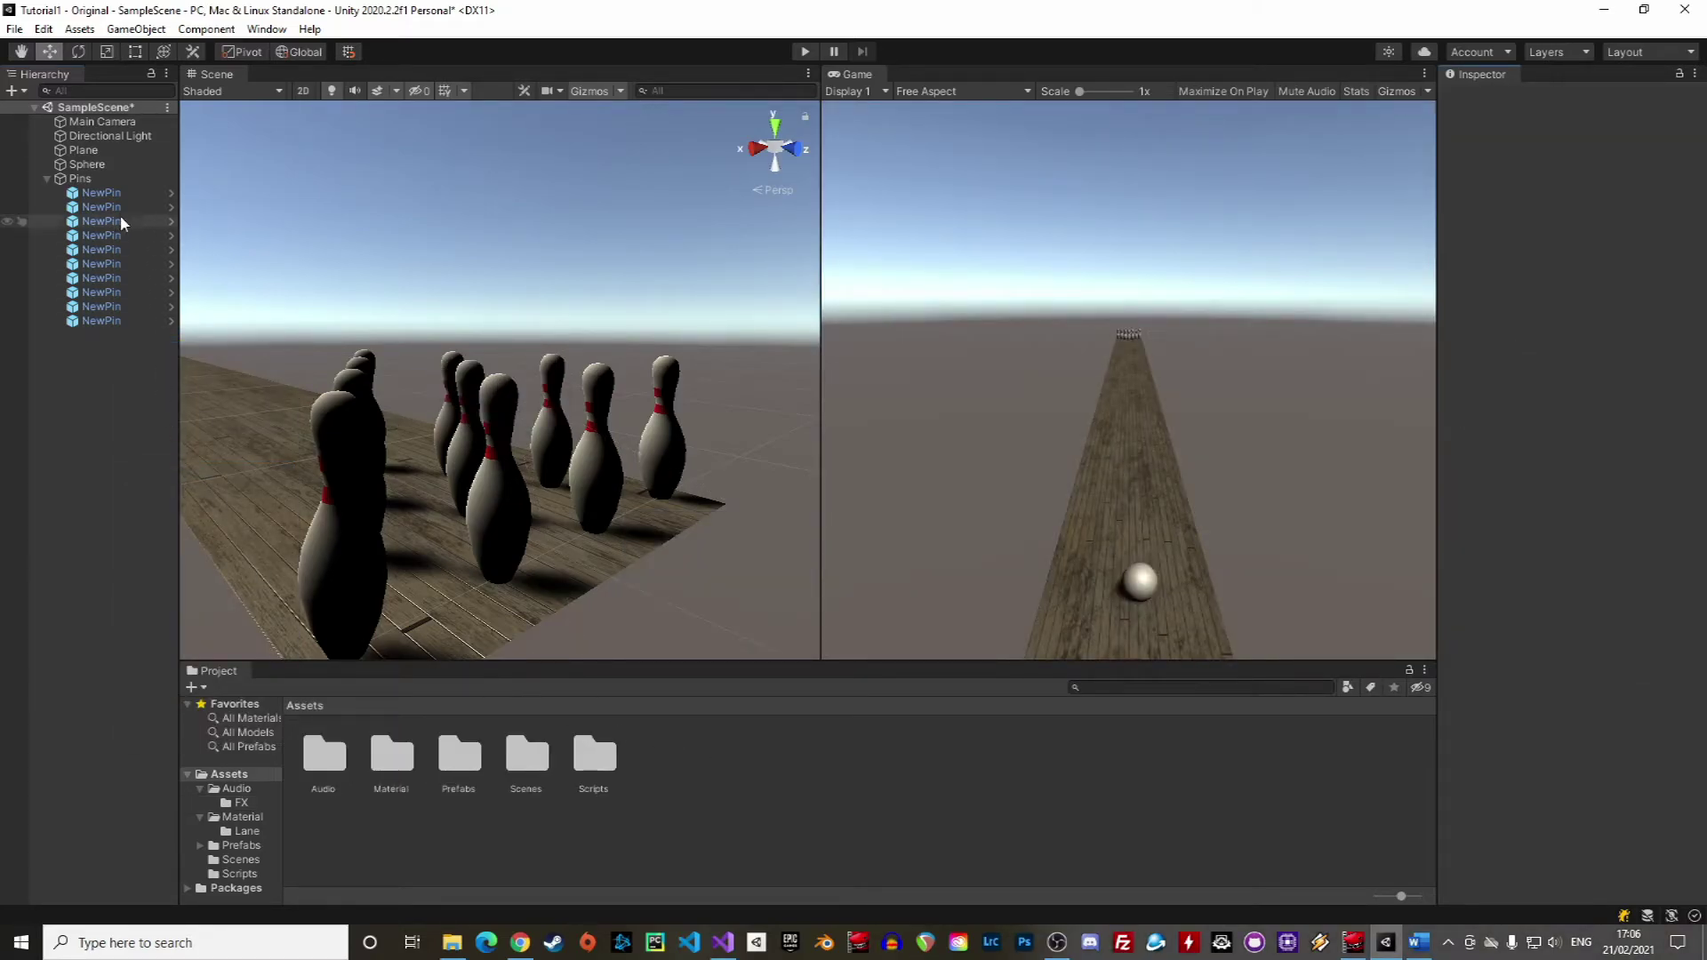
Add an Audio Source with the bowling1 clip to the Sphere, then open Ball.cs
click(87, 164)
click(1528, 455)
text(audio)
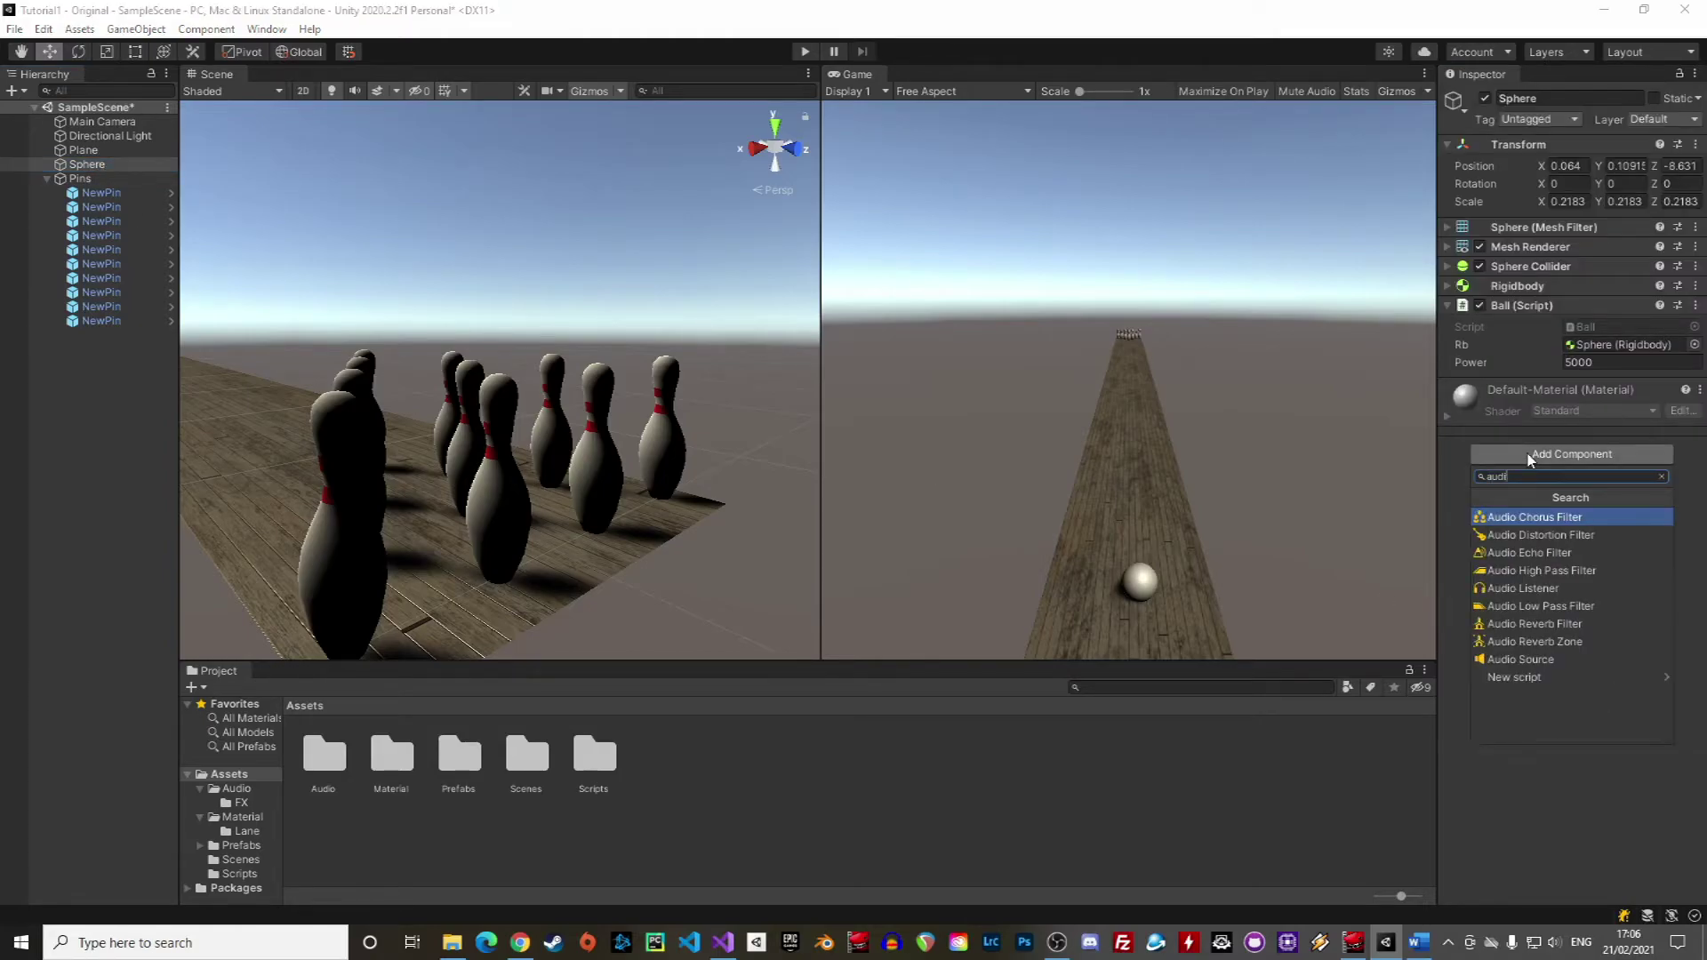
click(1547, 658)
double_click(324, 755)
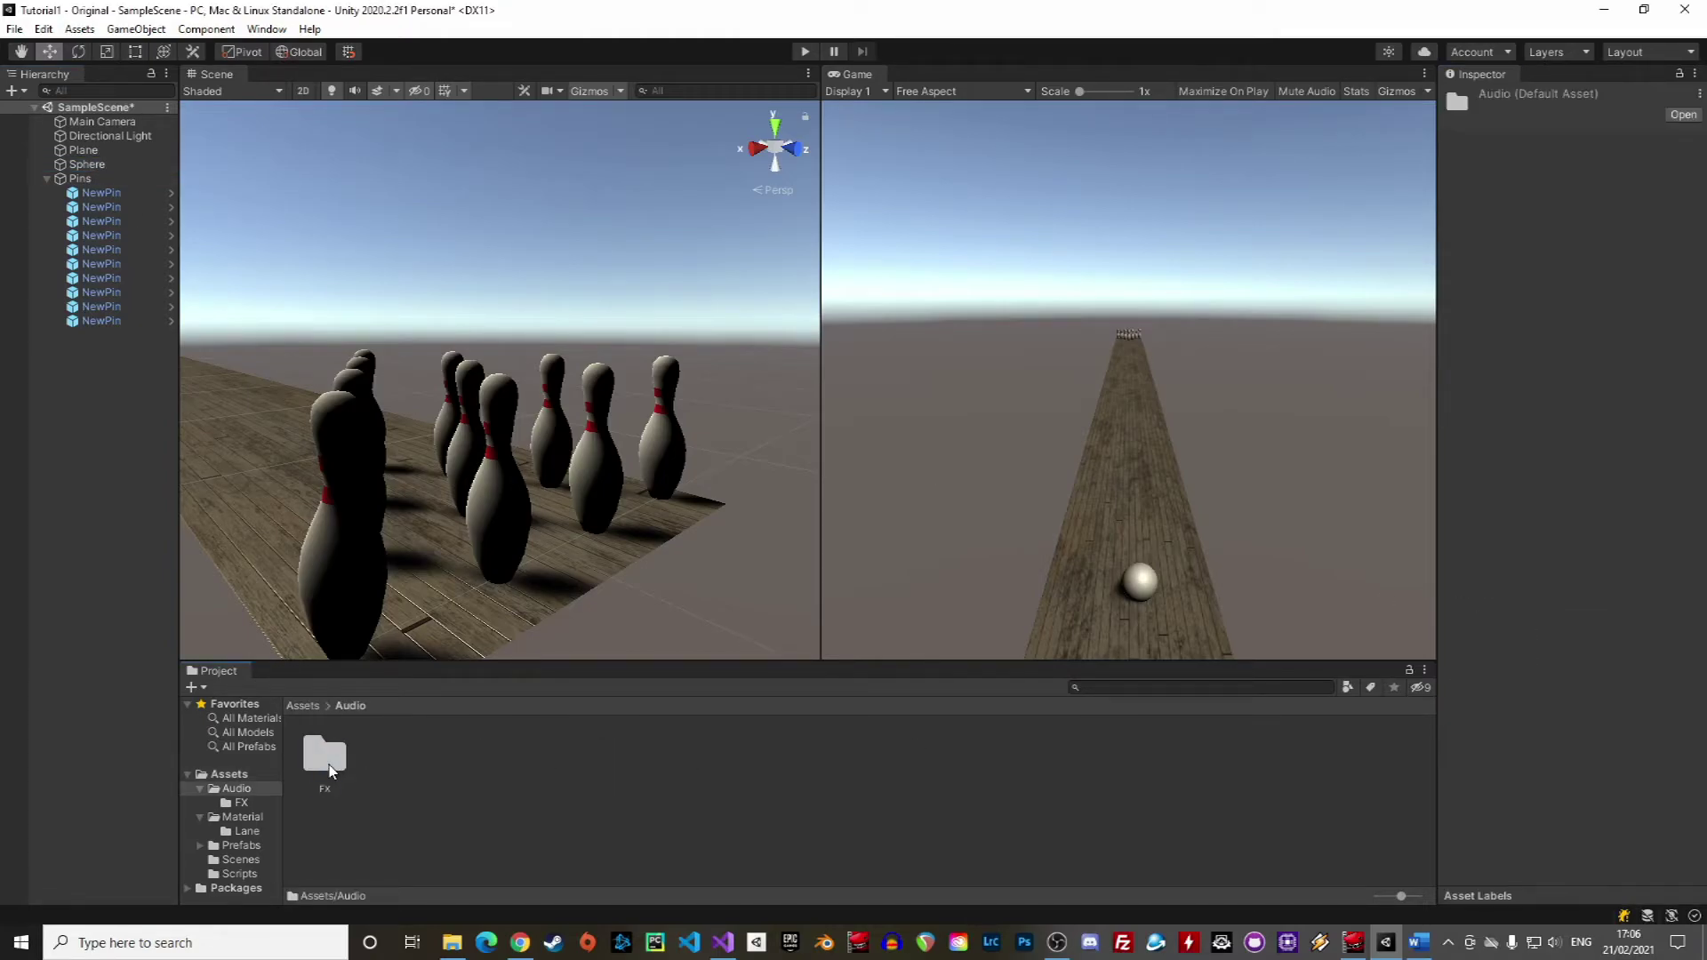
double_click(323, 754)
click(323, 754)
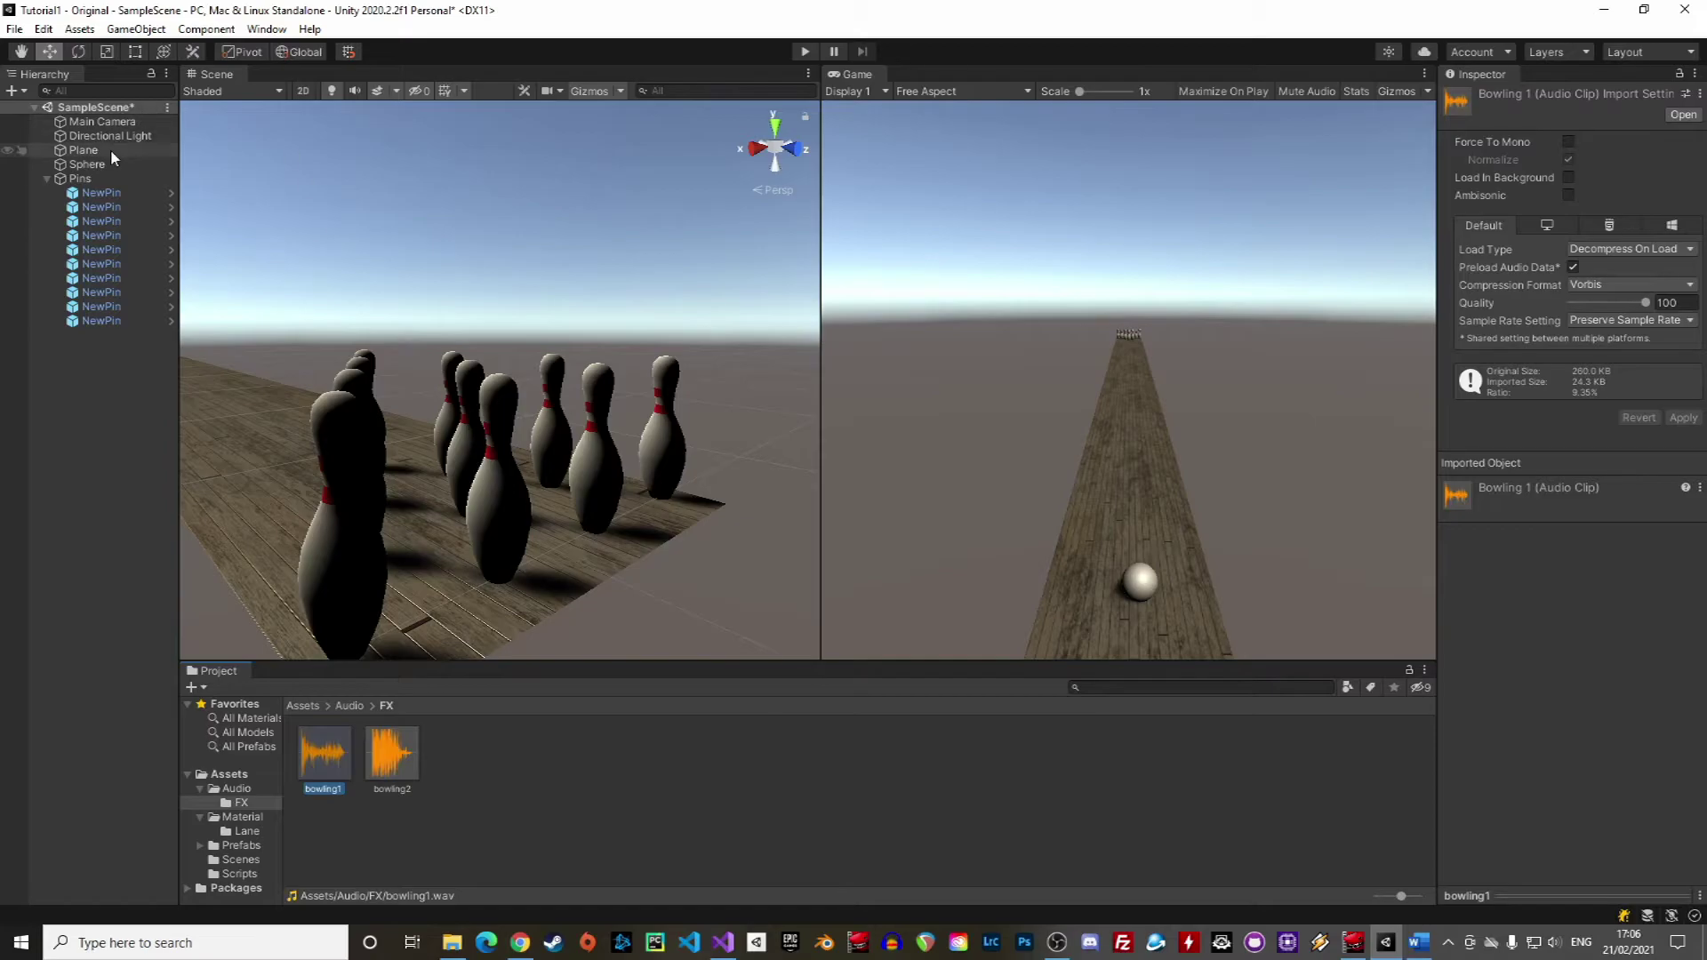
click(87, 165)
drag(336, 766, 1581, 412)
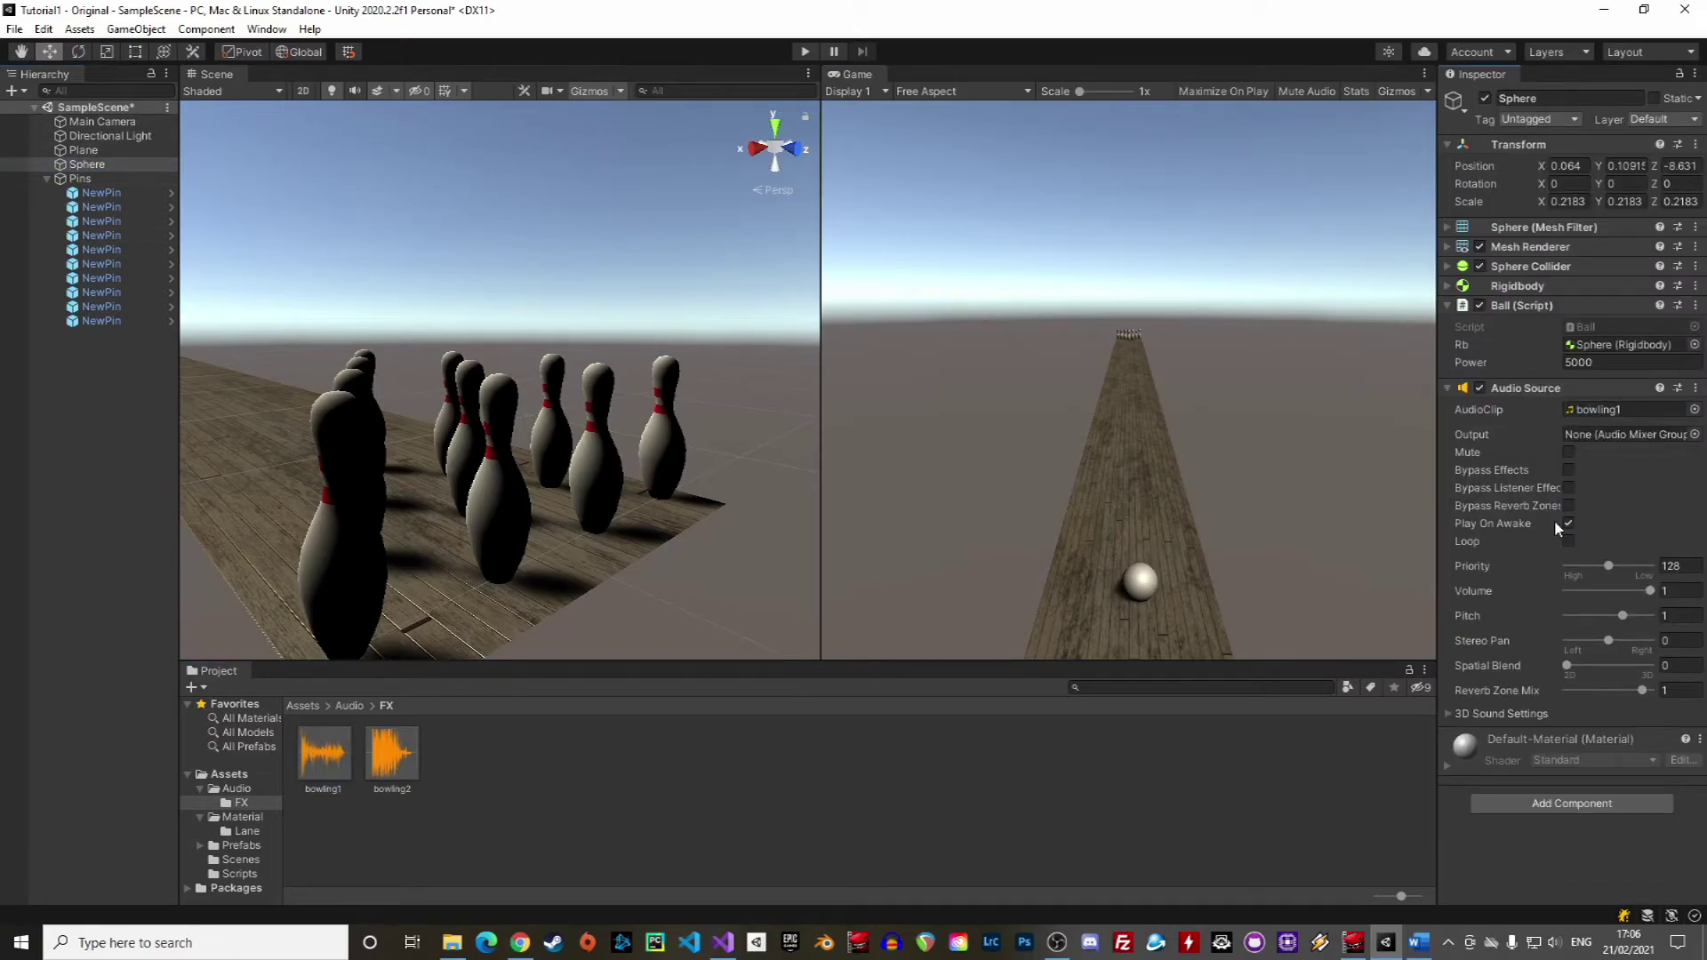
double_click(1603, 328)
Move the AddForce line into a braced block under the if condition
scroll(844, 474, down, 3)
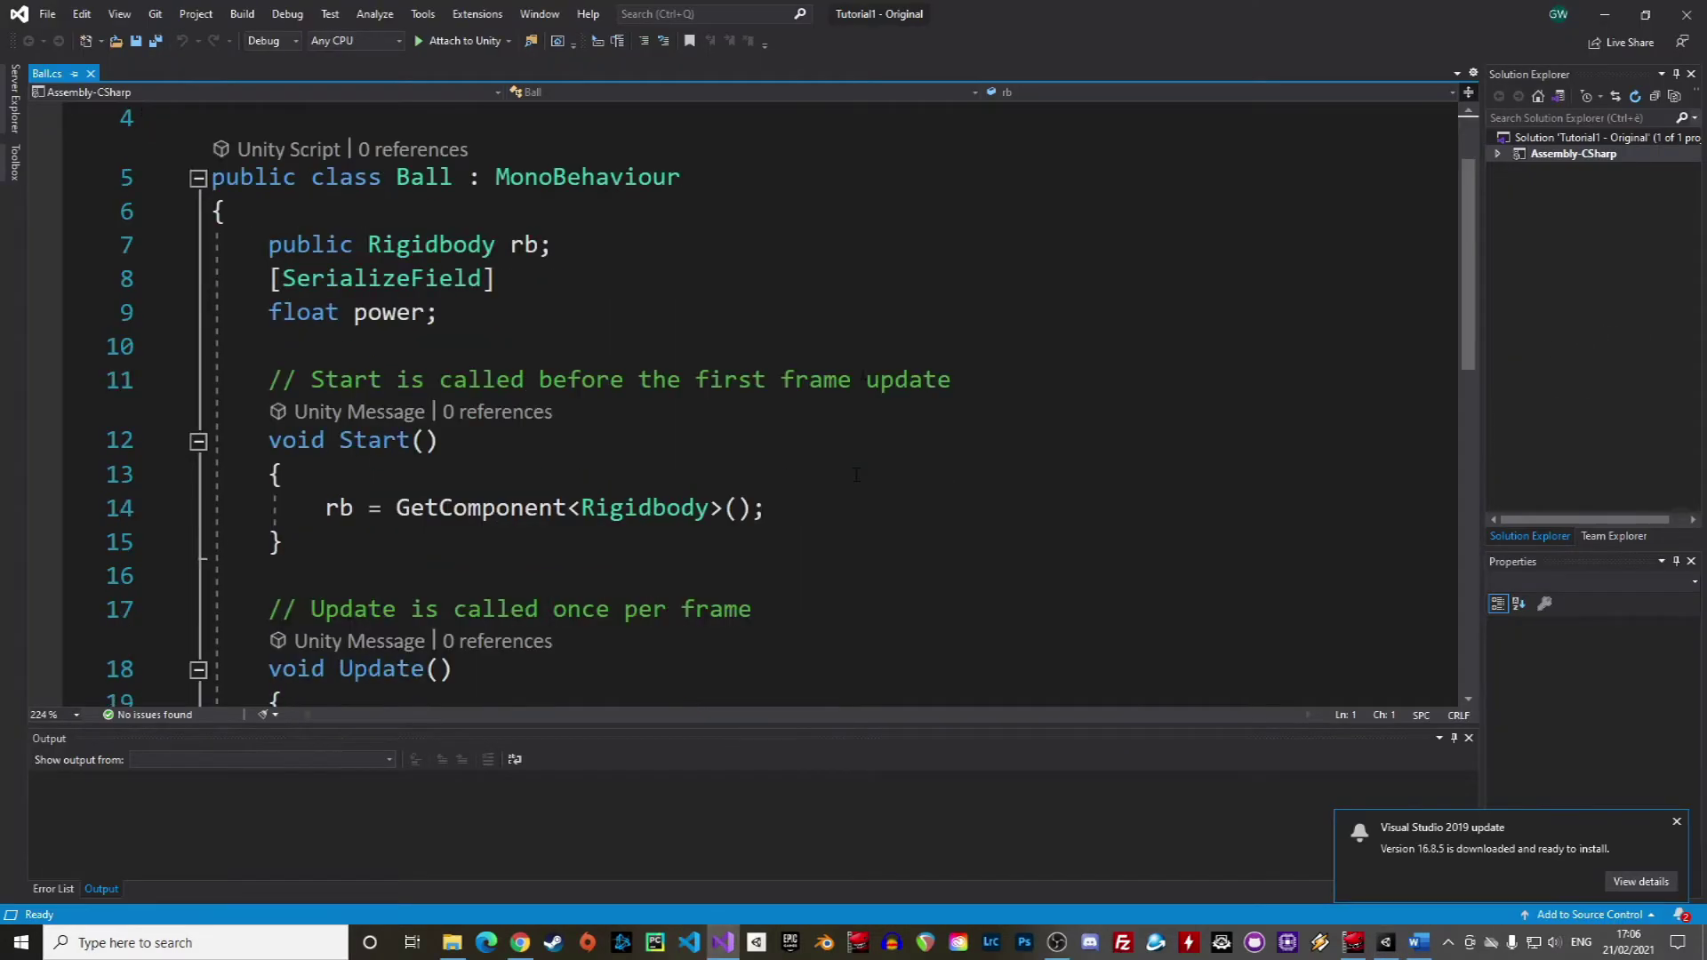
click(916, 525)
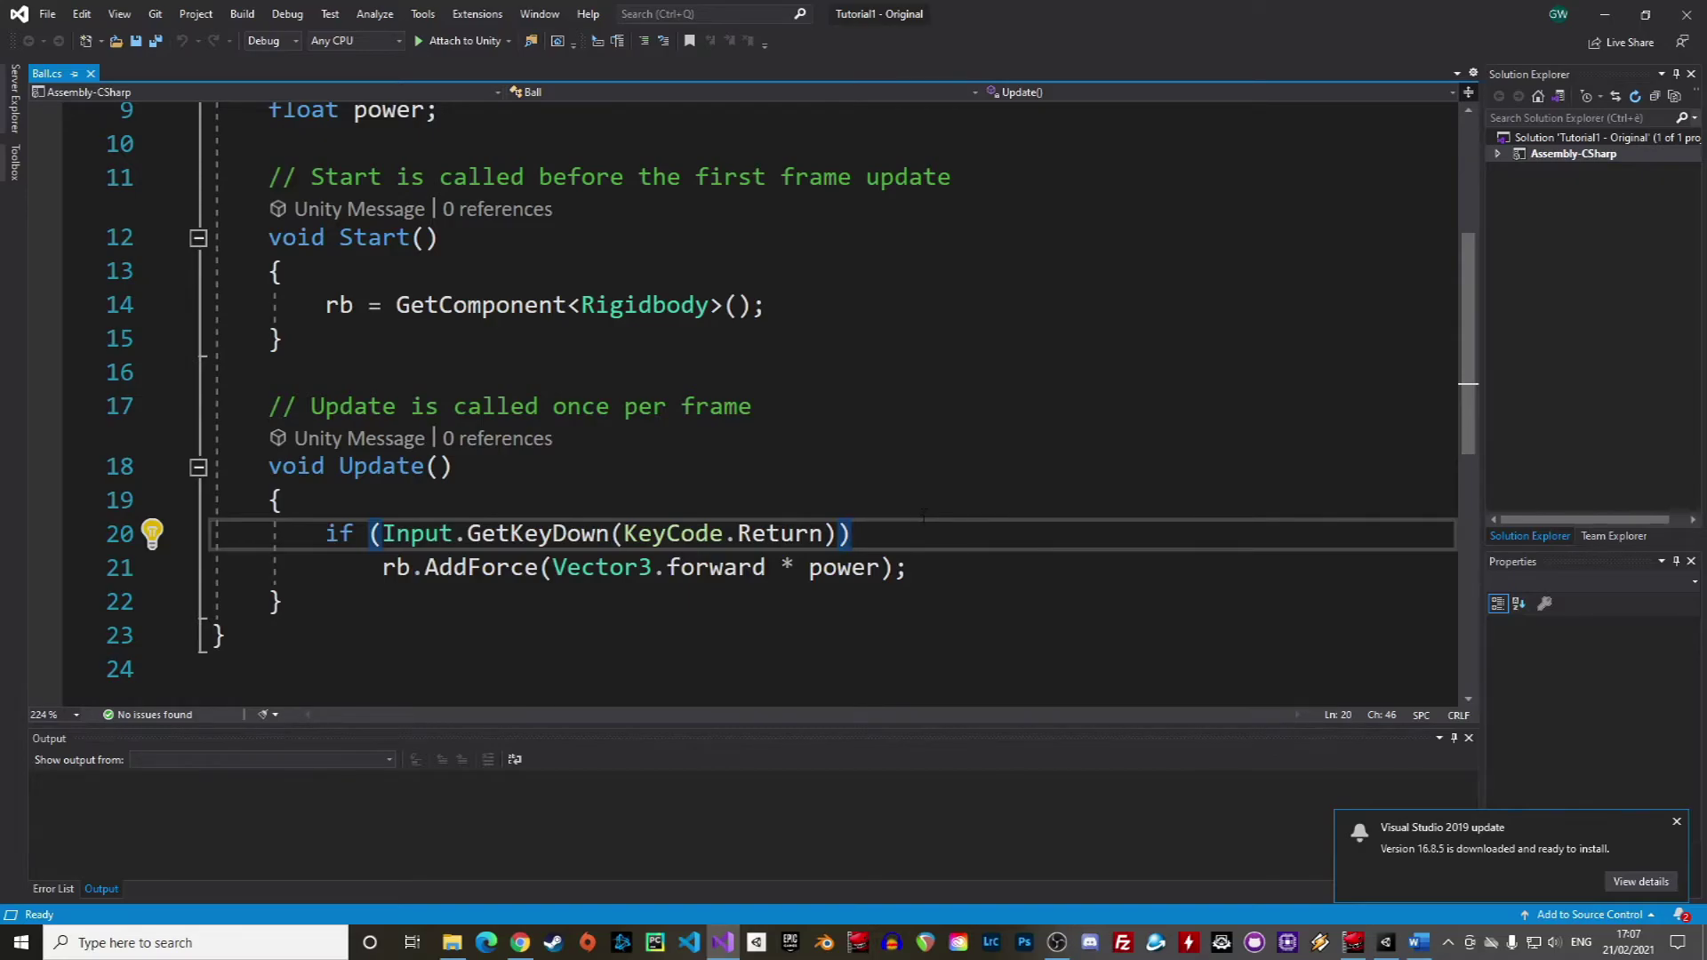
key(Return)
text({)
key(Return)
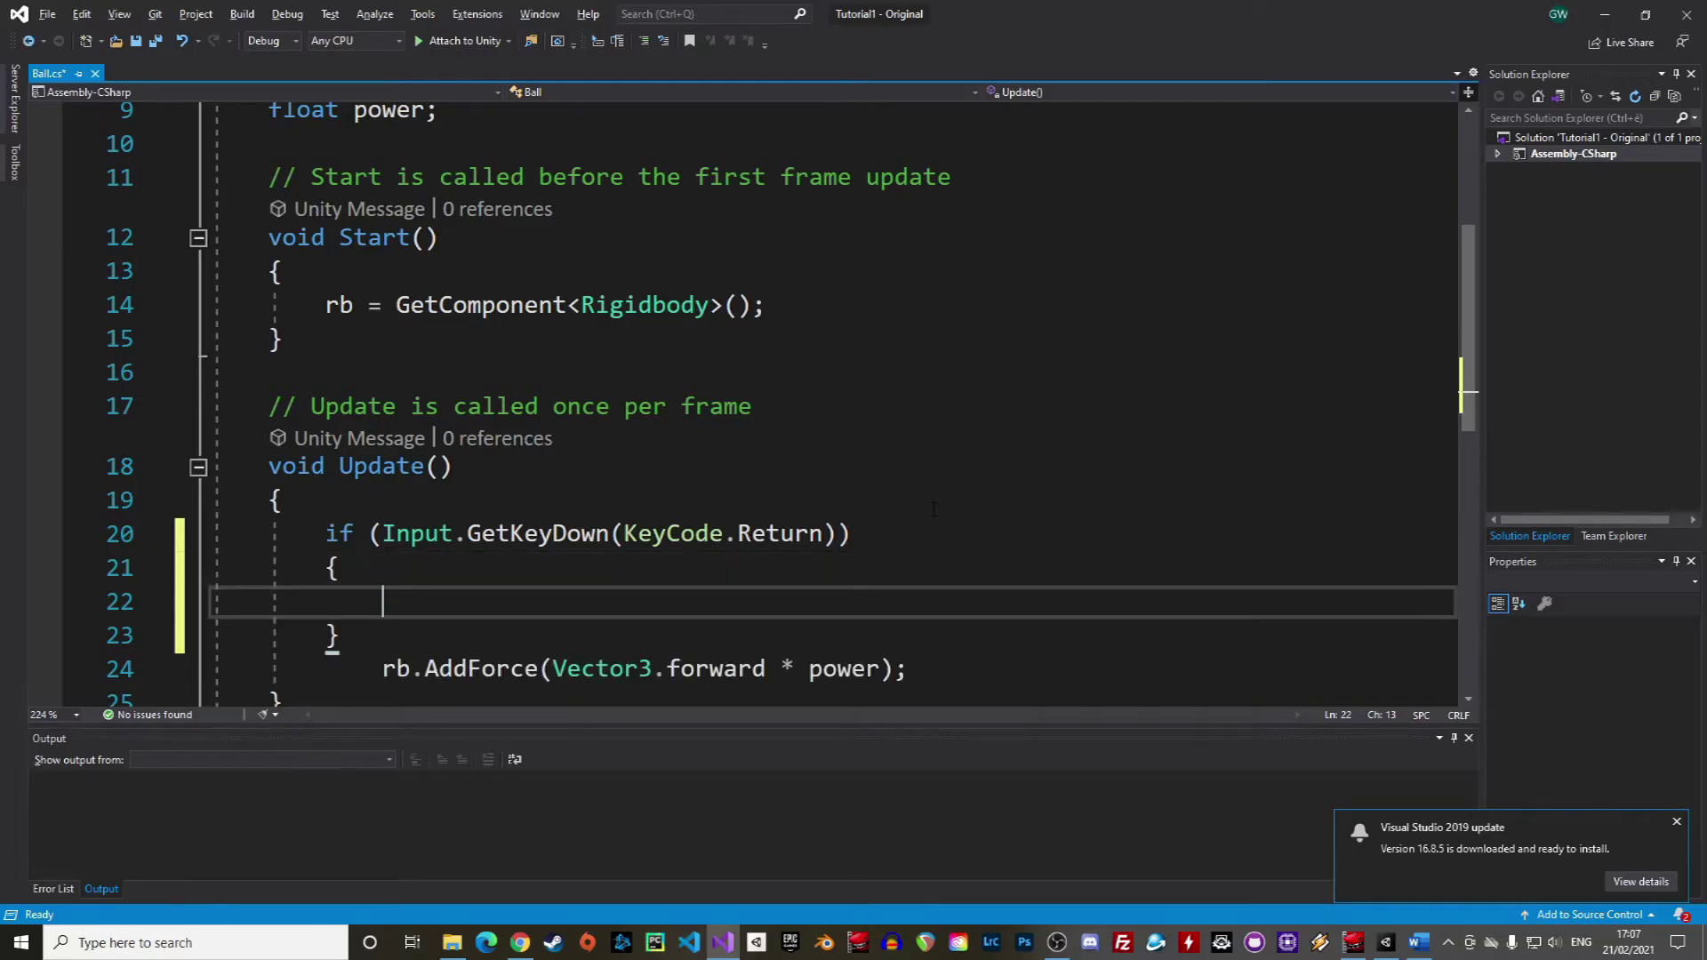
drag(924, 683, 391, 685)
key(ctrl+x)
click(936, 602)
key(ctrl+v)
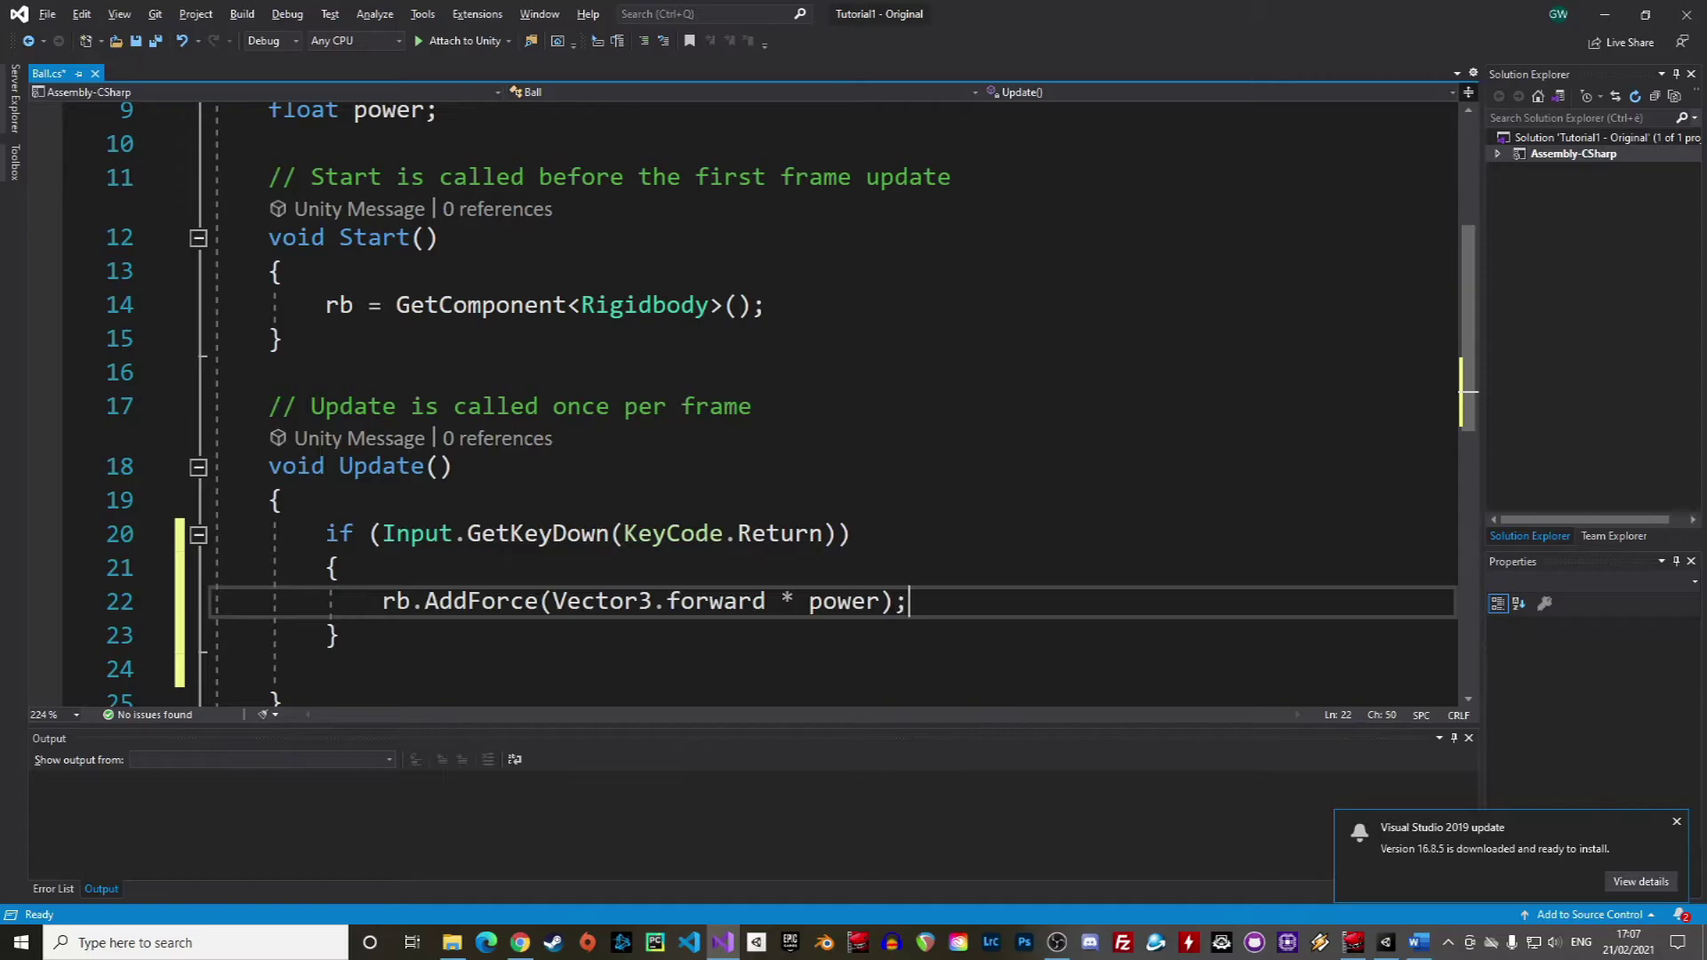
key(Return)
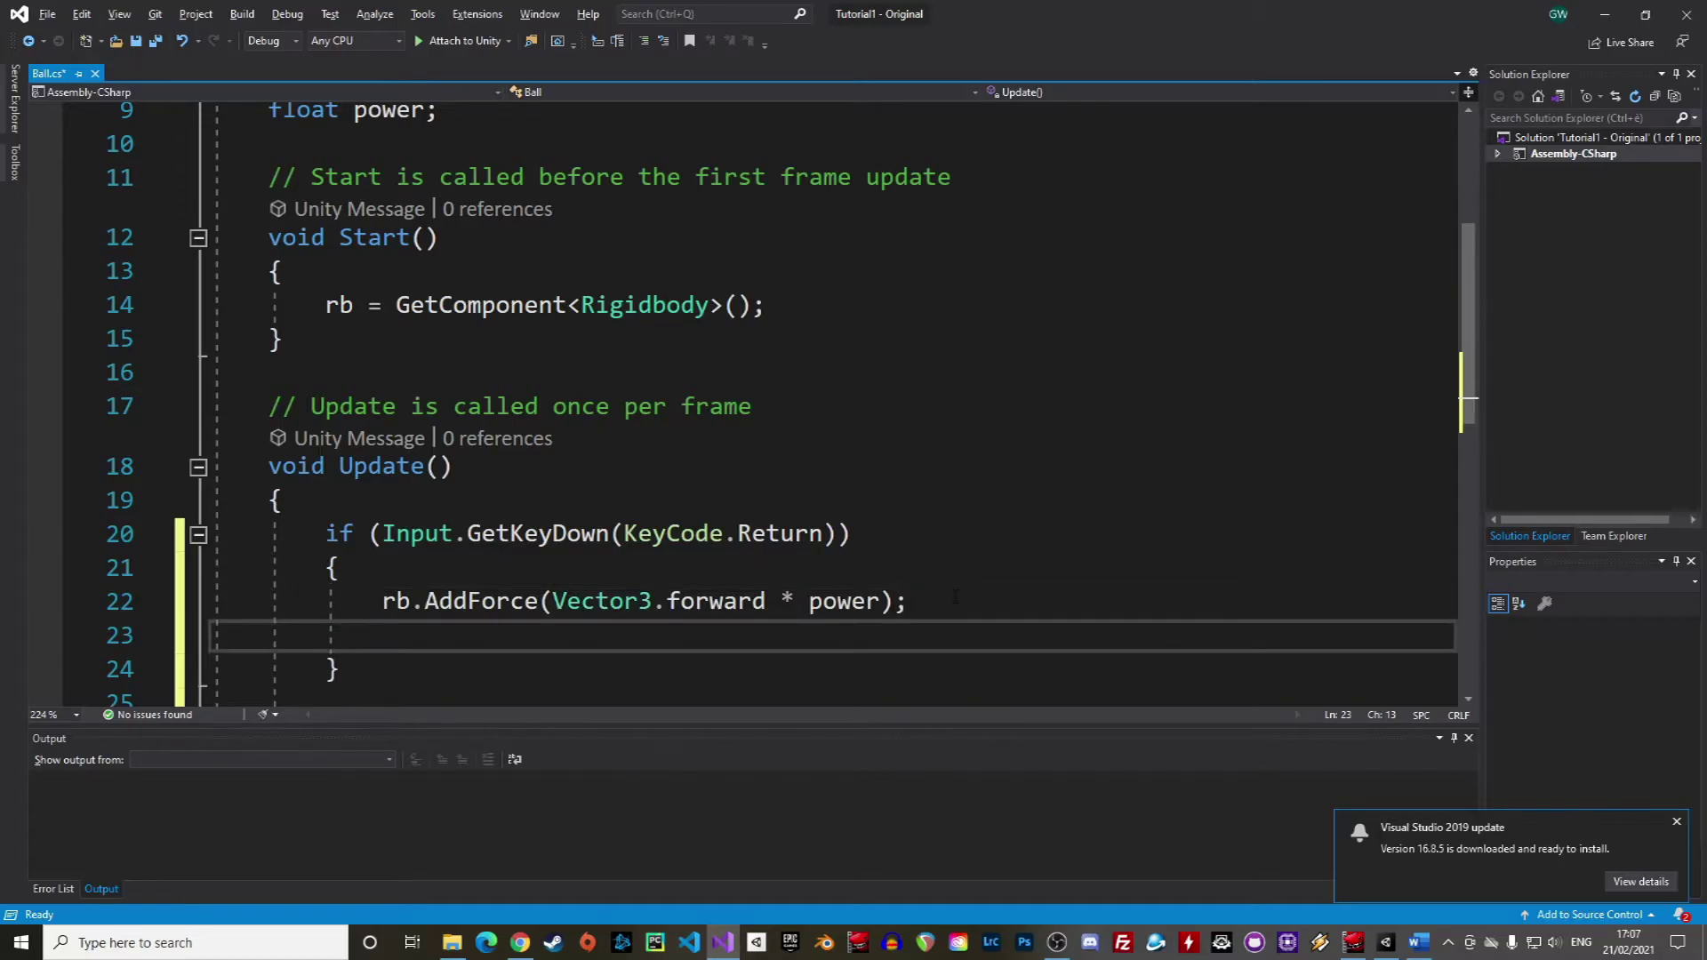
Add GetComponent<AudioSource>() and source.Play() after AddForce, then save Ball.cs
scroll(953, 592, down, 2)
text(Aud)
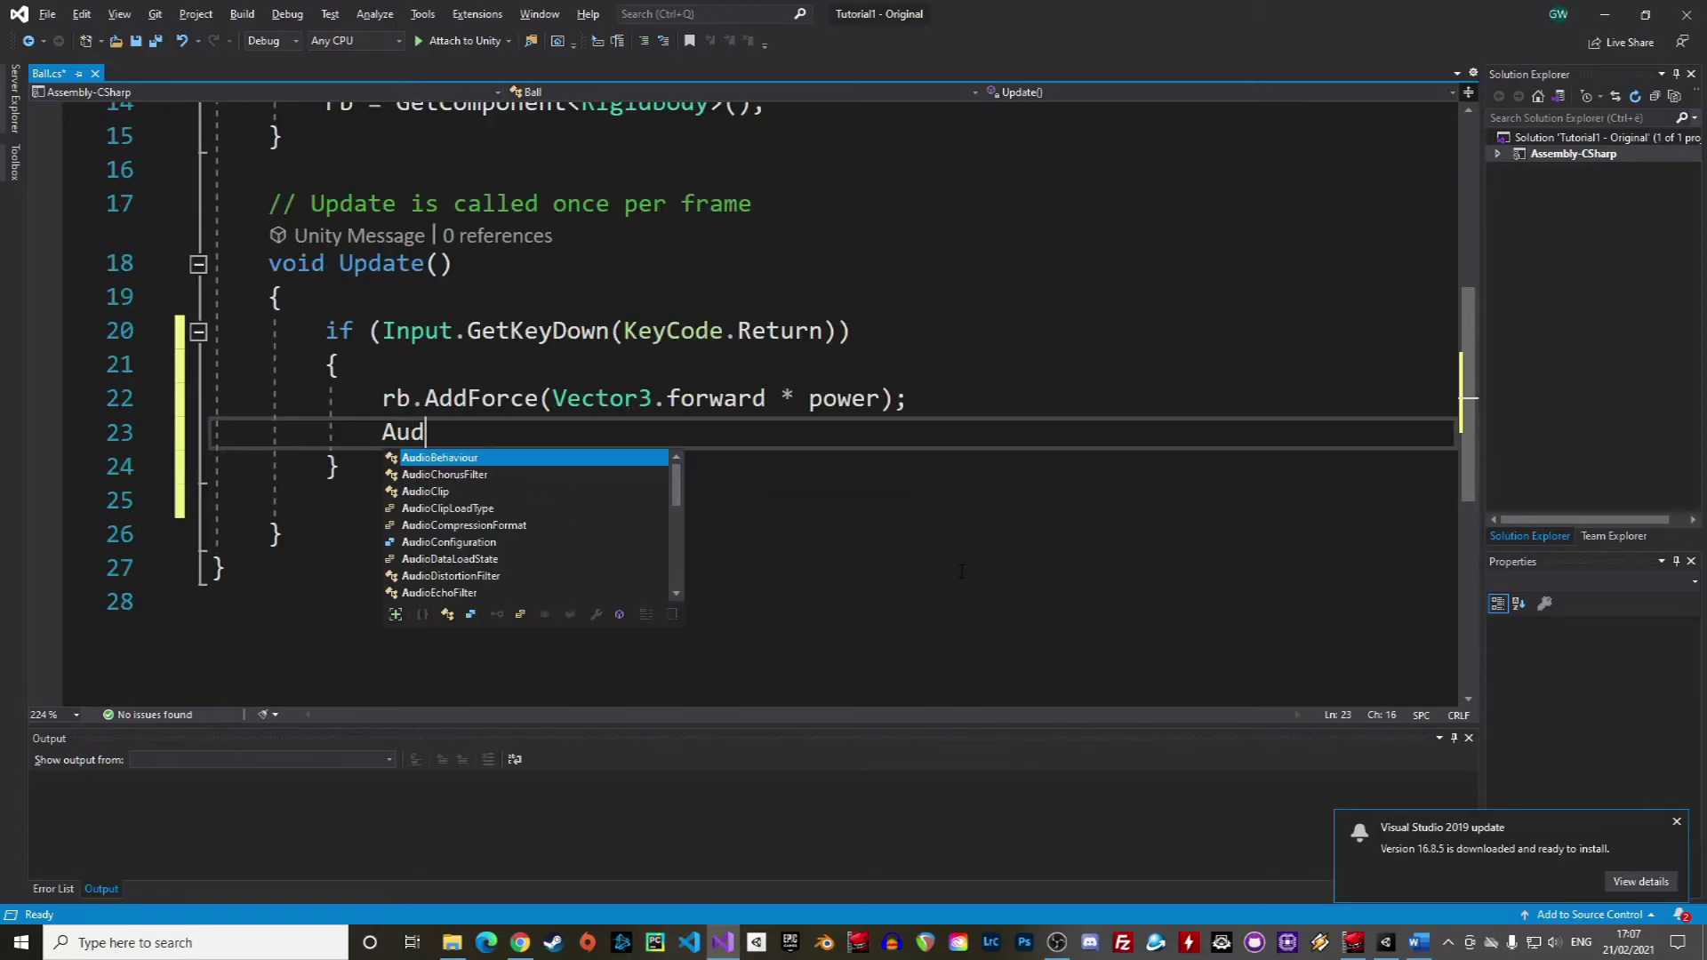
text(ioSource source = GetCom)
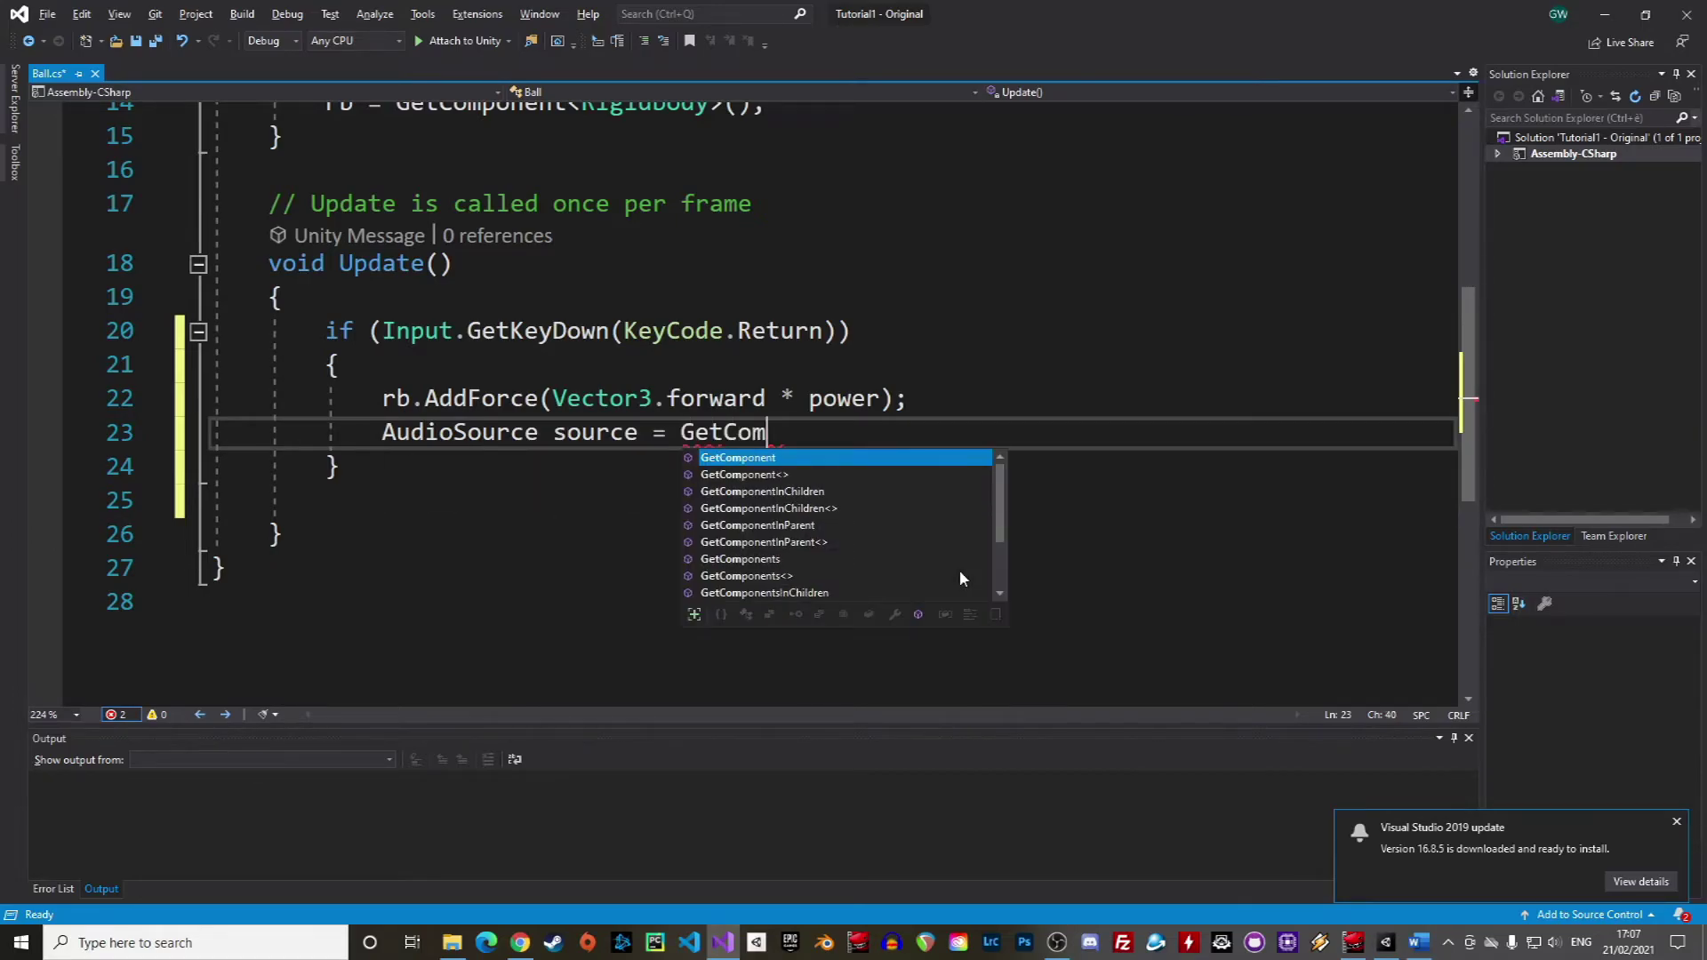
key(Escape)
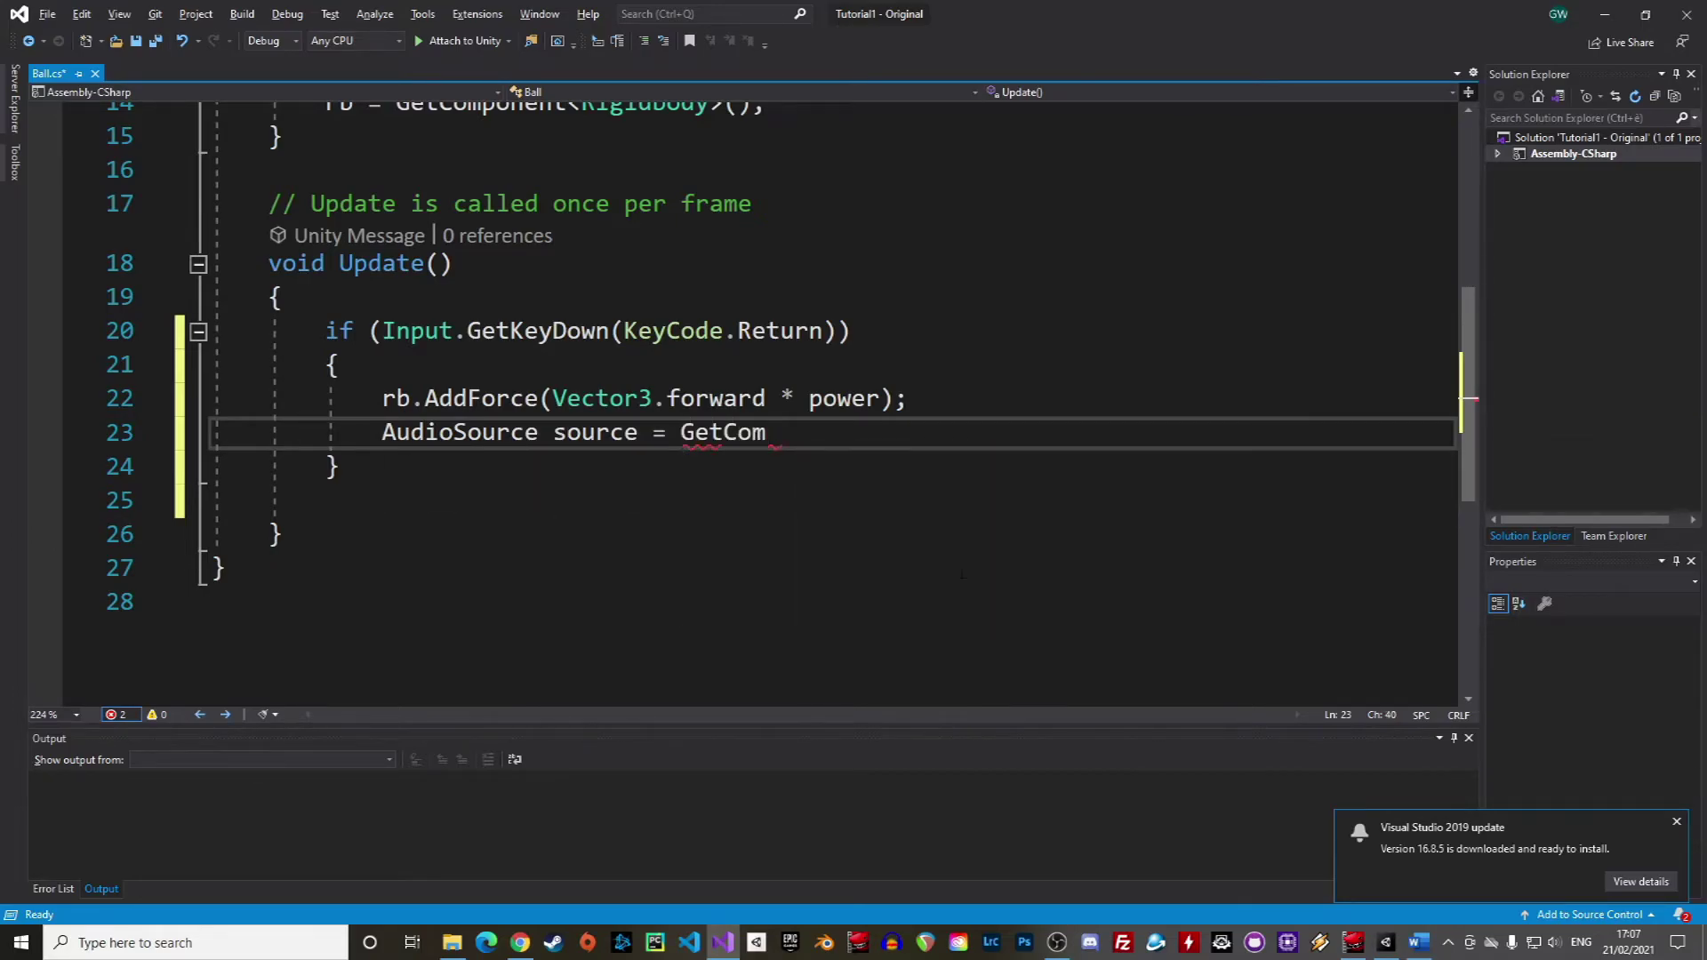
text(ponent<)
text(AudioSource>)
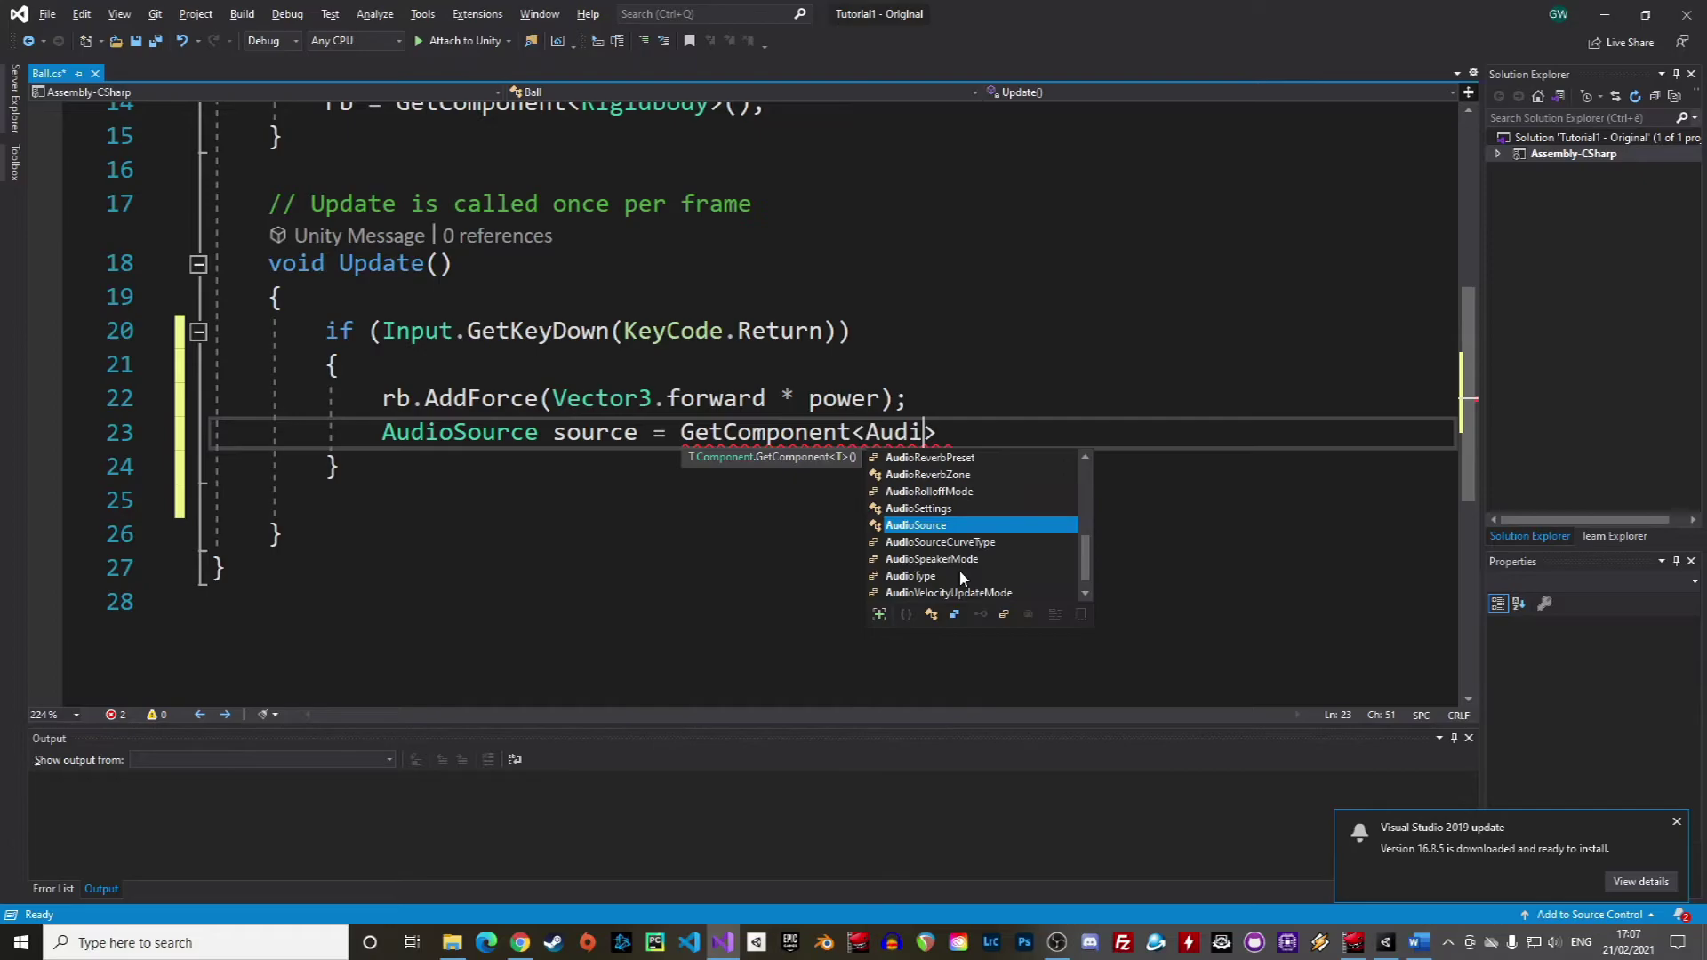
text(();)
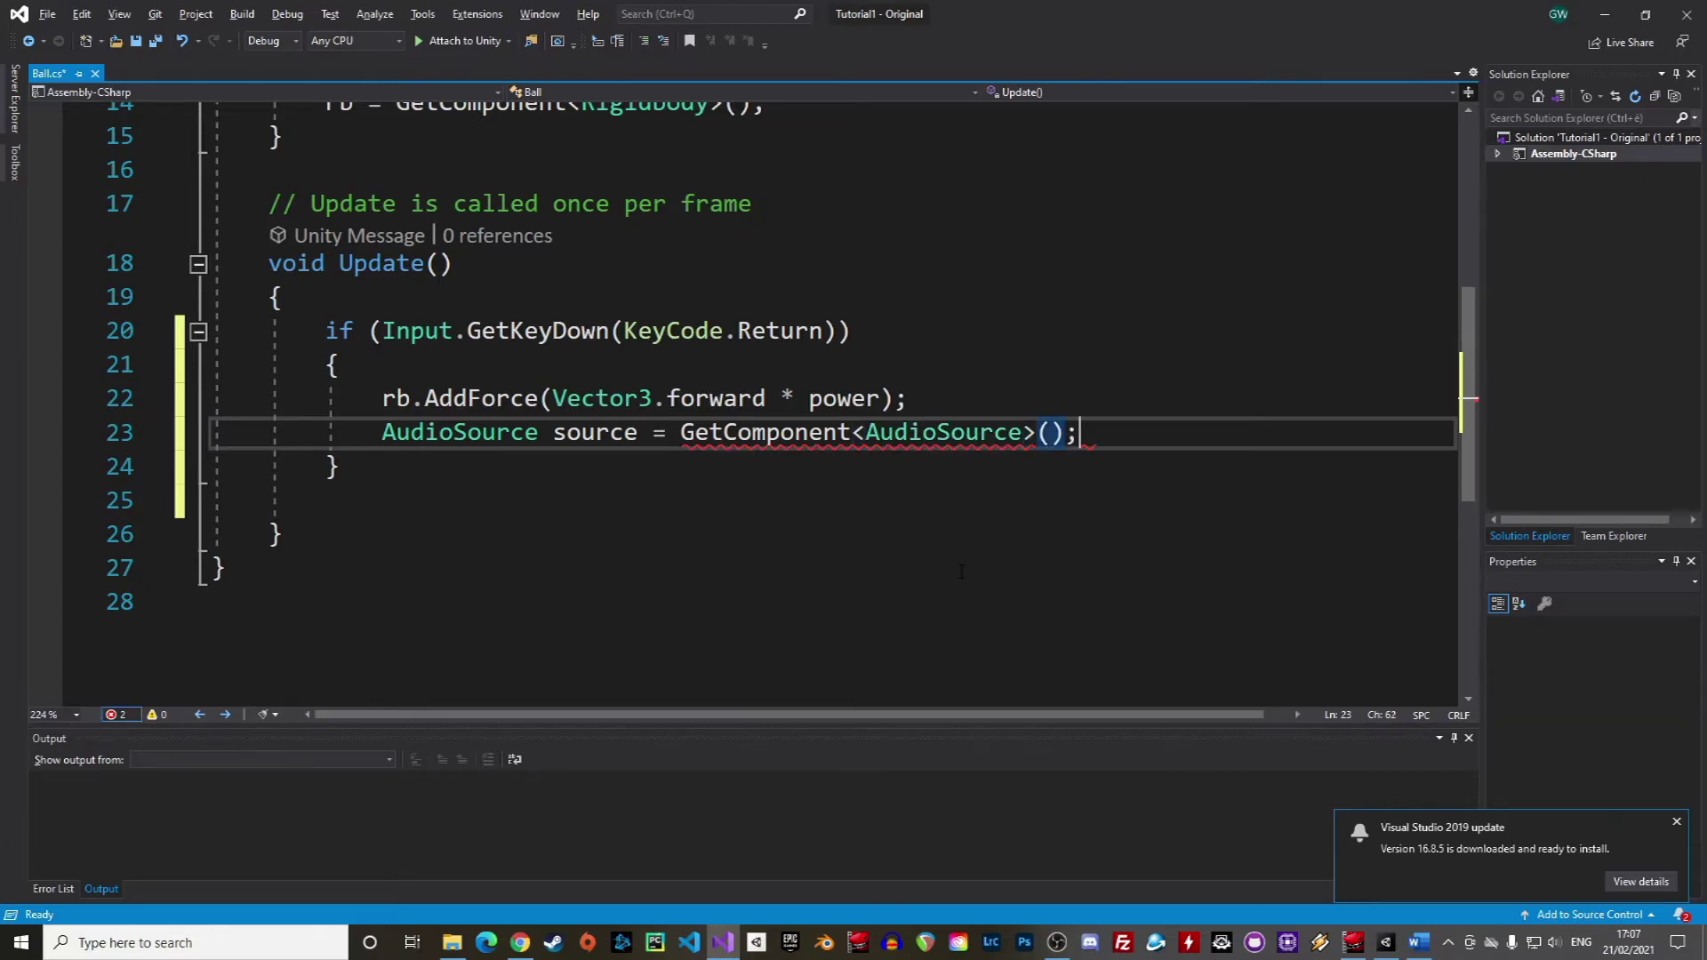
key(Return)
text(source.pl)
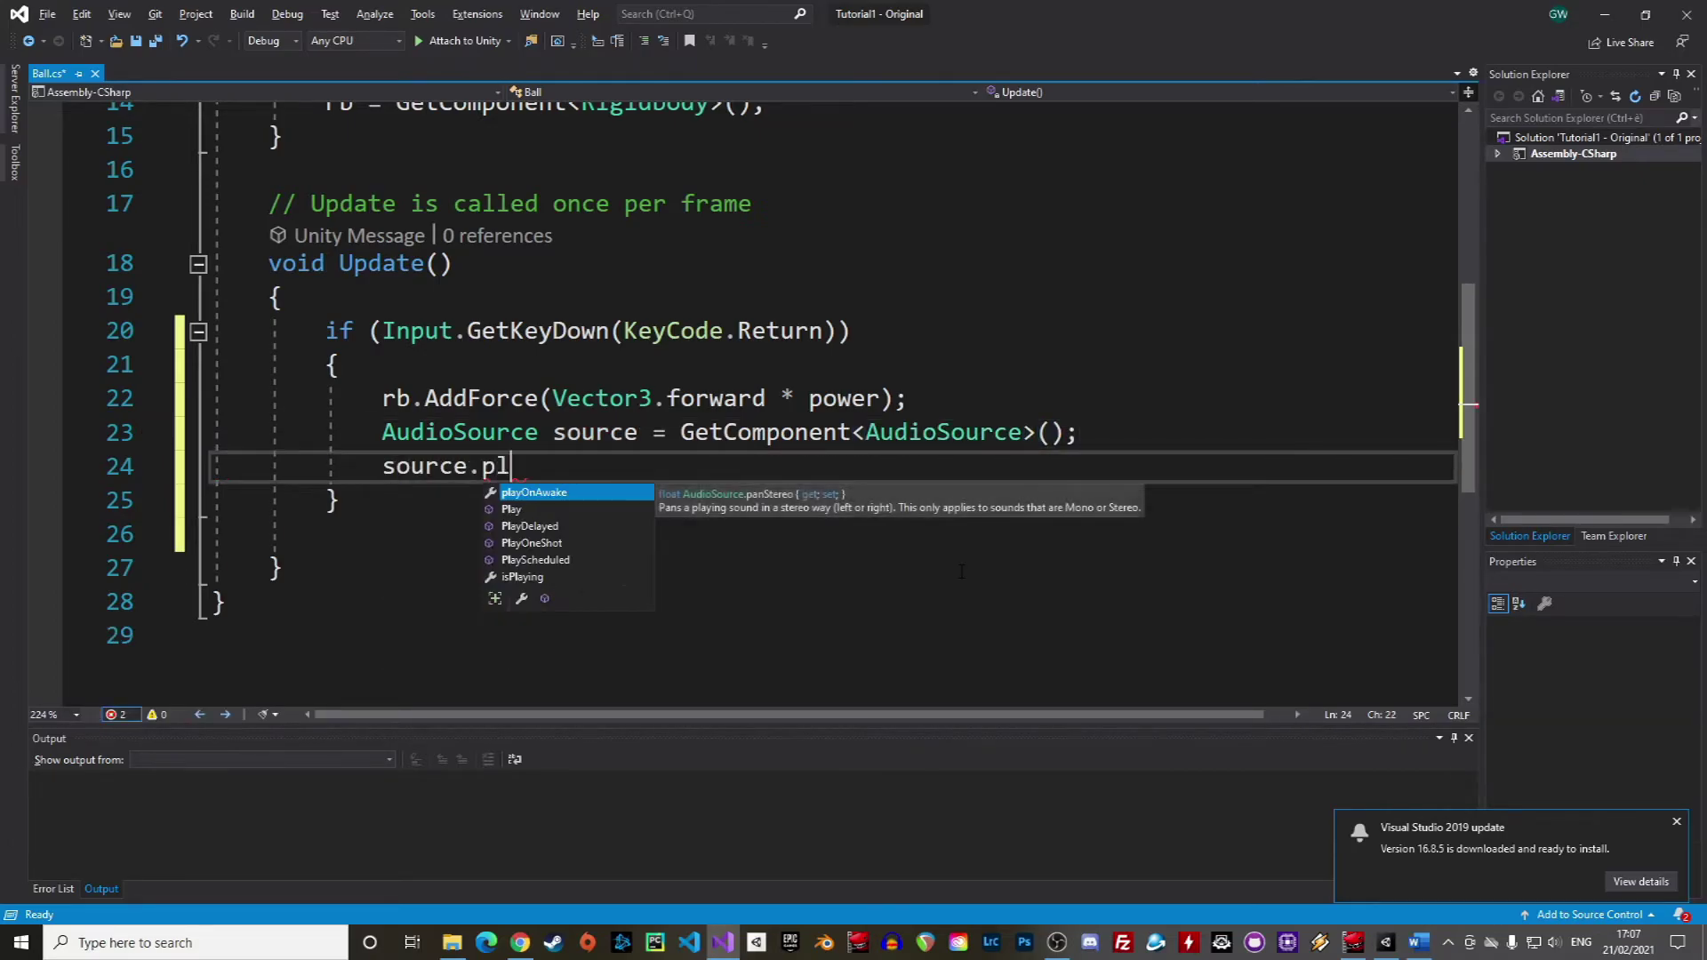
text(a)
key(Tab)
text(();)
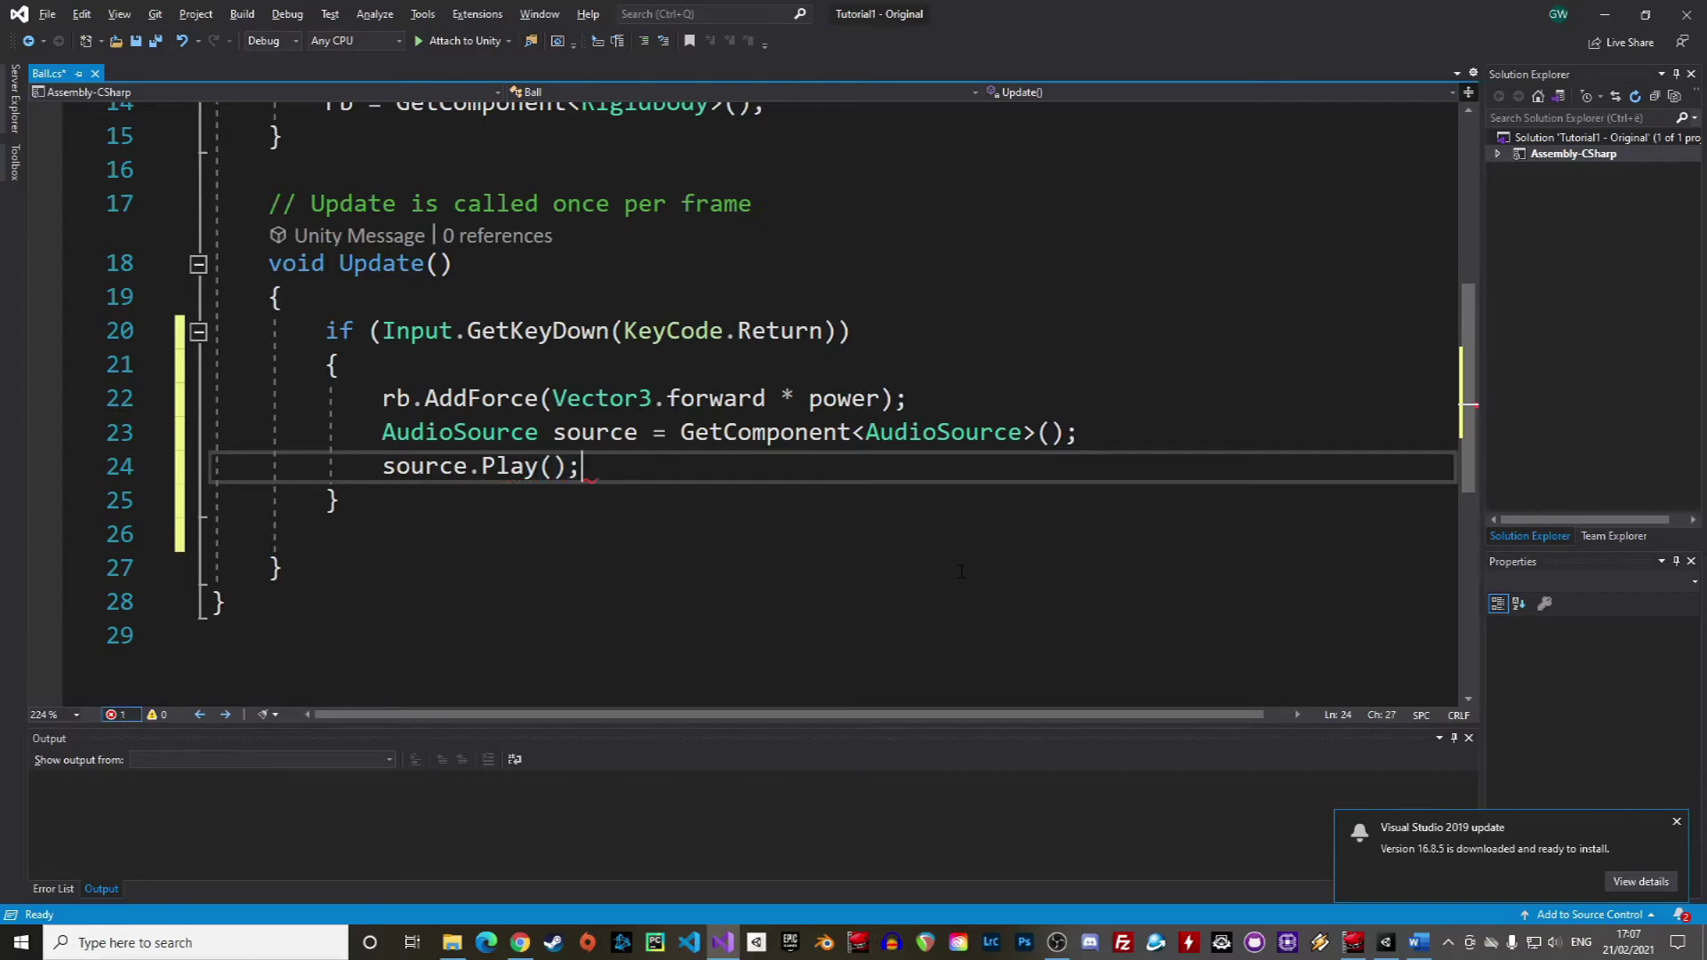
key(ctrl+s)
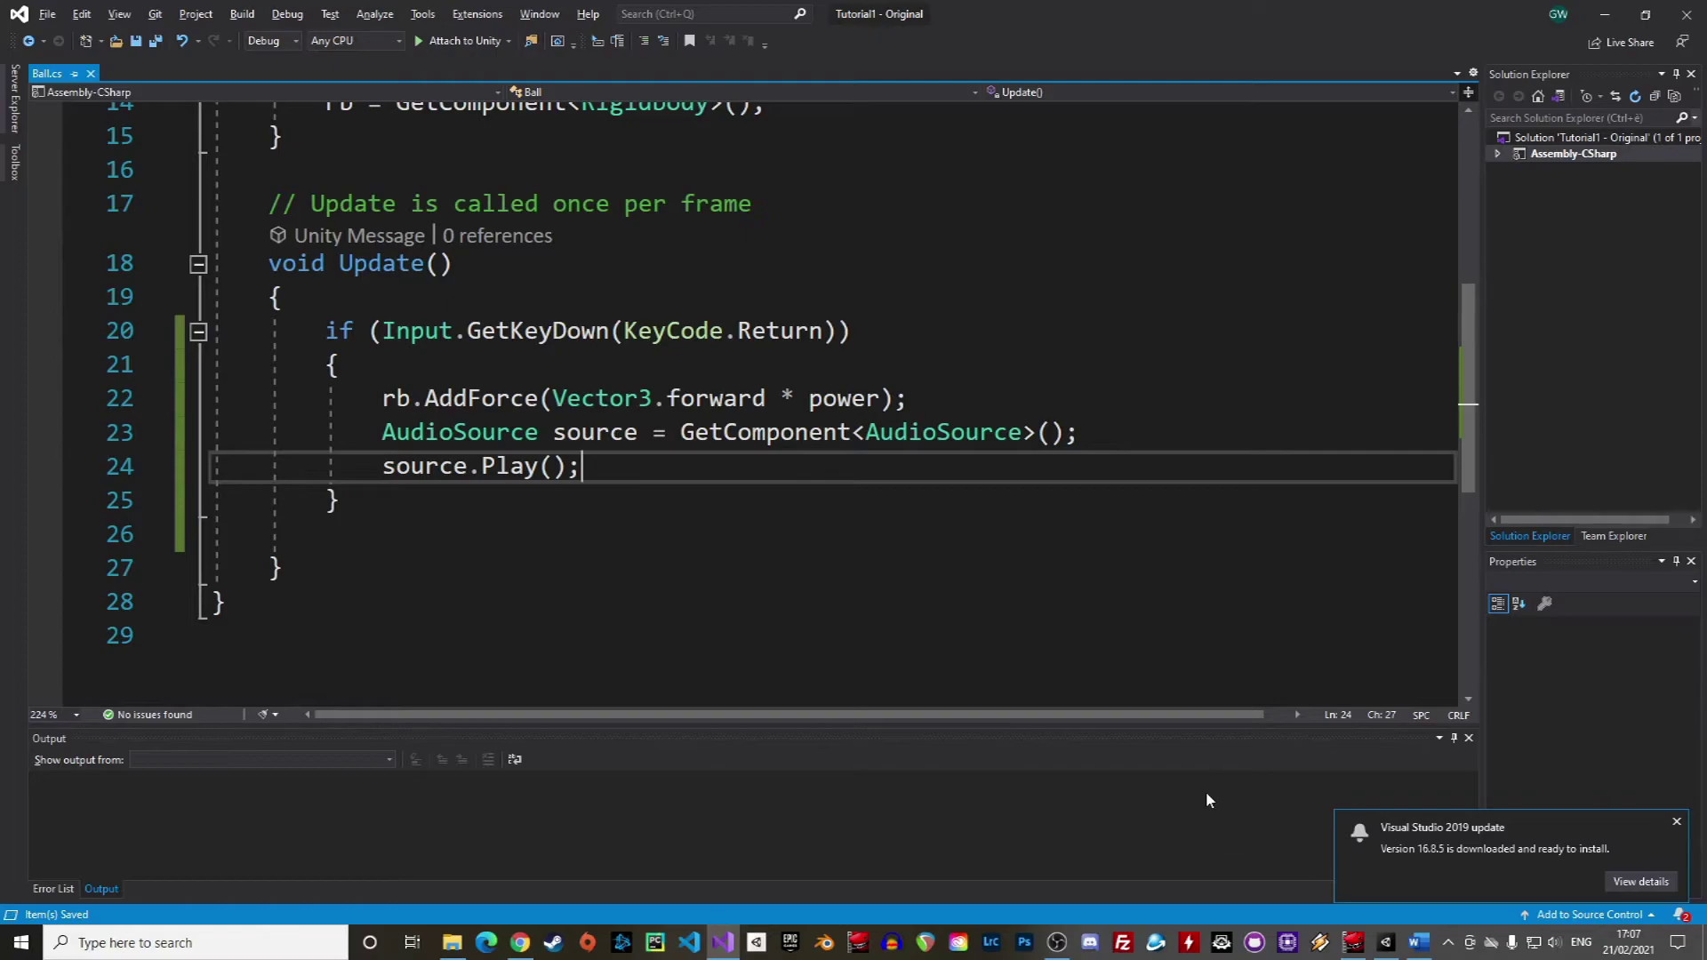
click(1386, 943)
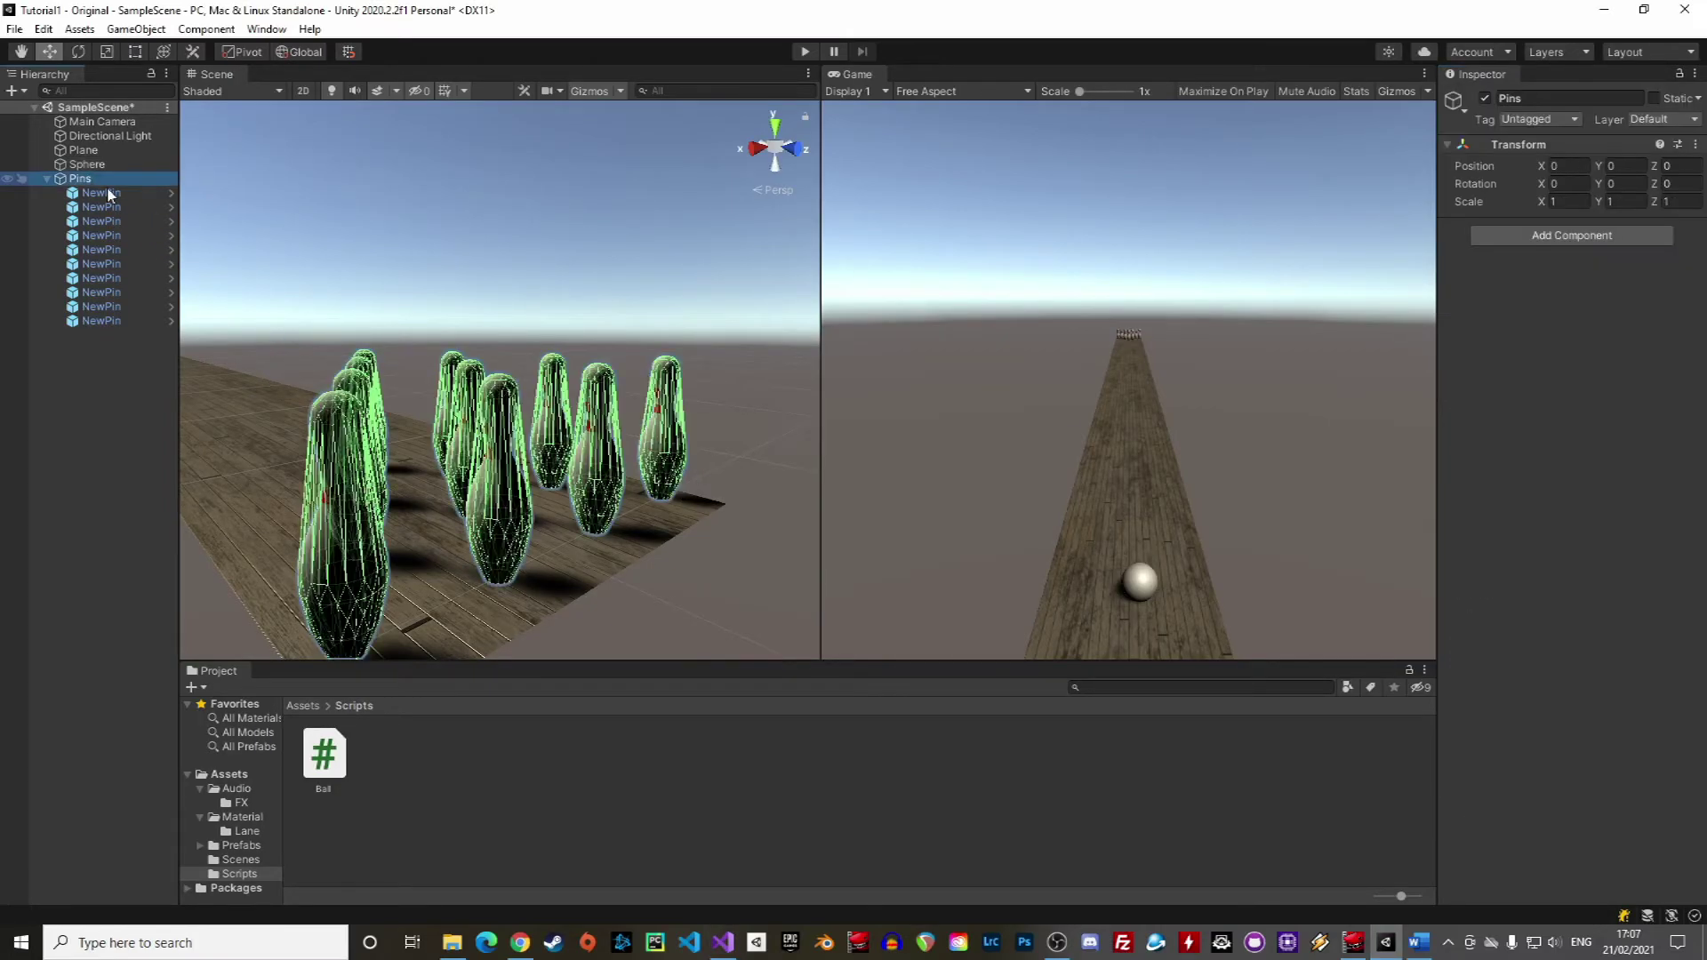
Add an Audio Source to Pins and assign the bowling2 clip from the FX folder
click(1546, 238)
text(audiio)
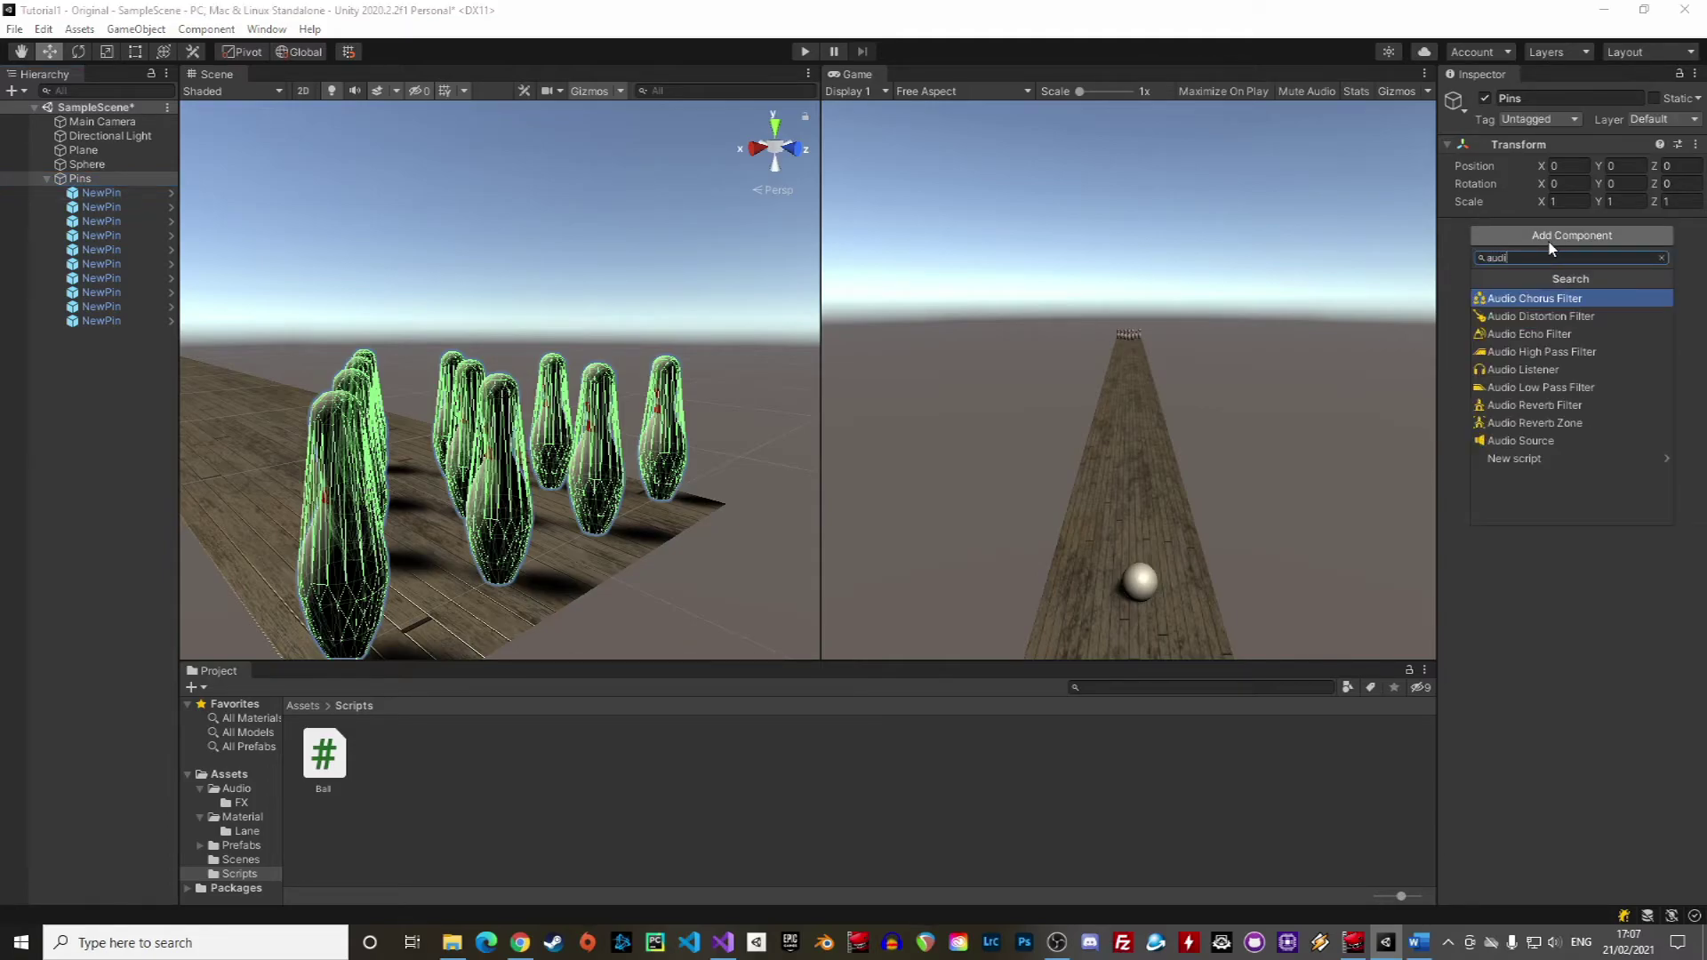
key(BackSpace)
click(1532, 439)
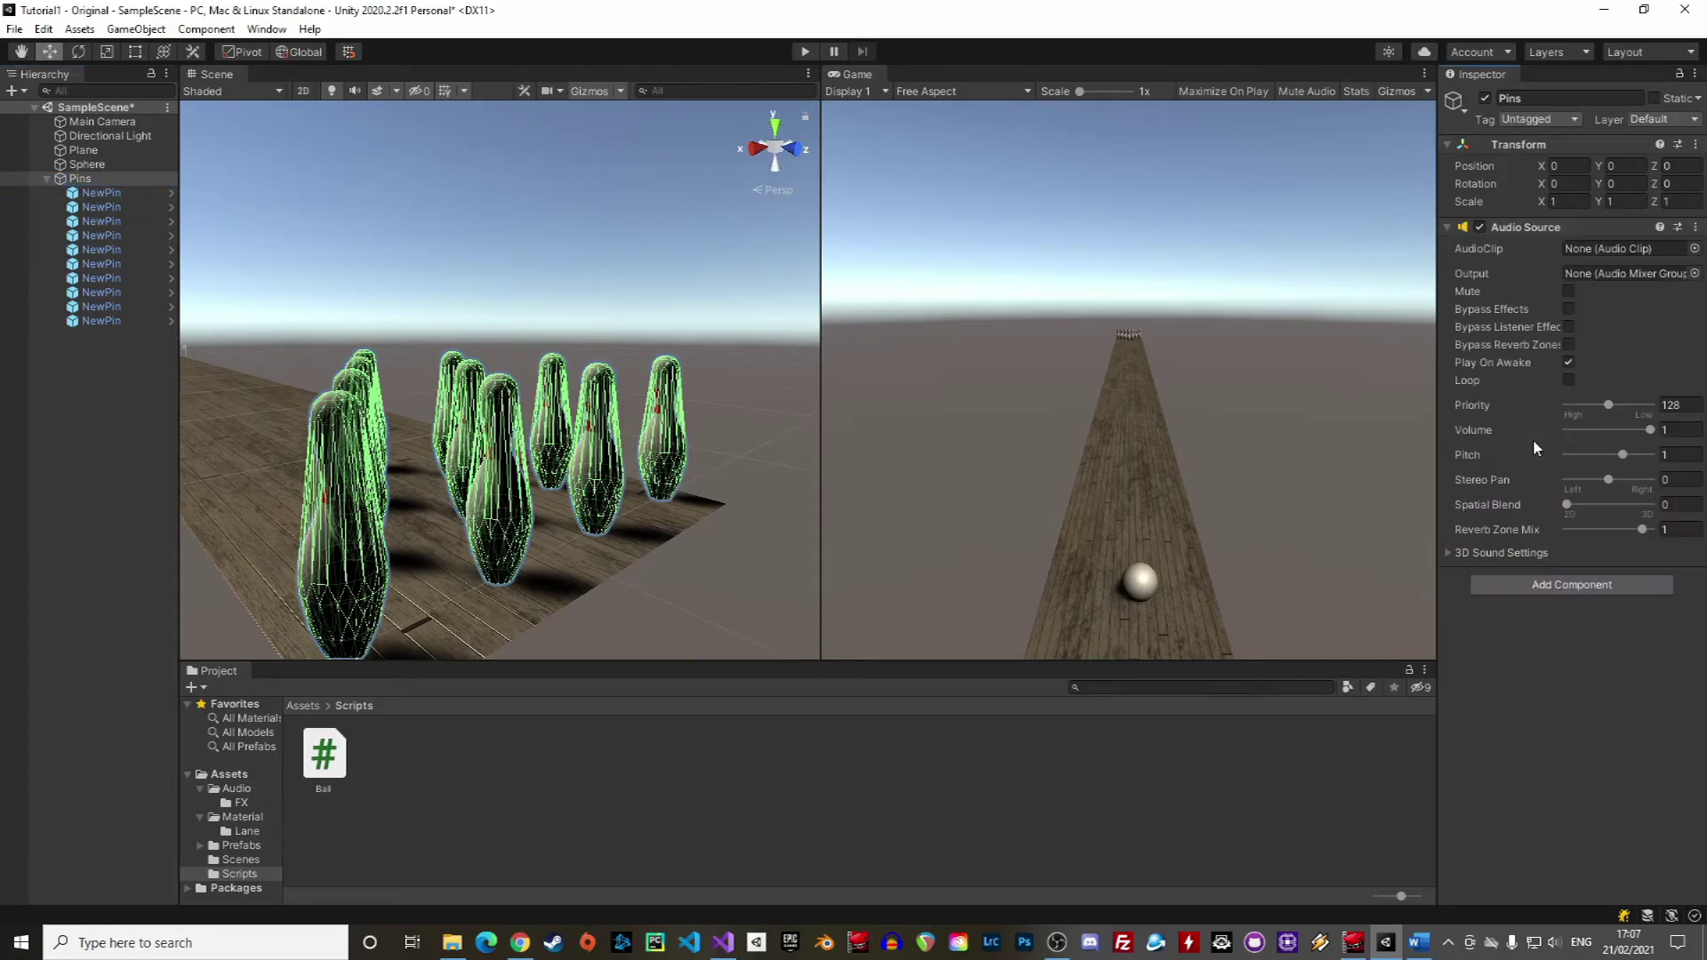
click(240, 803)
drag(372, 770, 1622, 254)
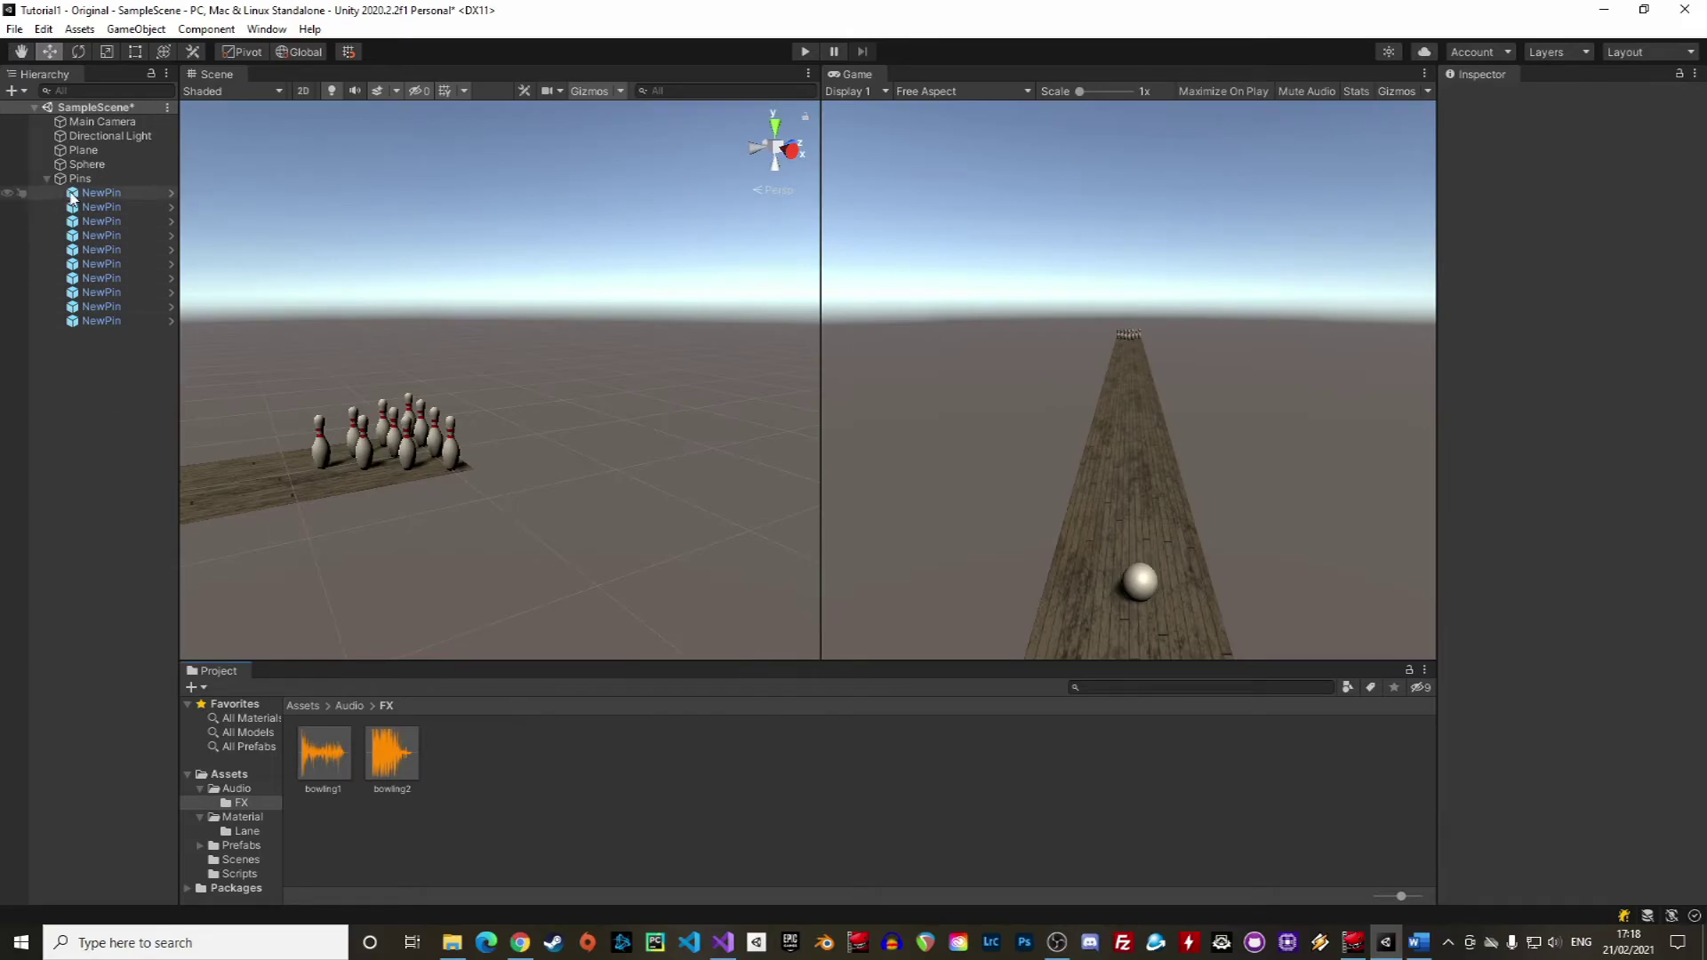
Add a Box Collider to Pins and resize it to enclose just the pins
click(80, 178)
click(1511, 584)
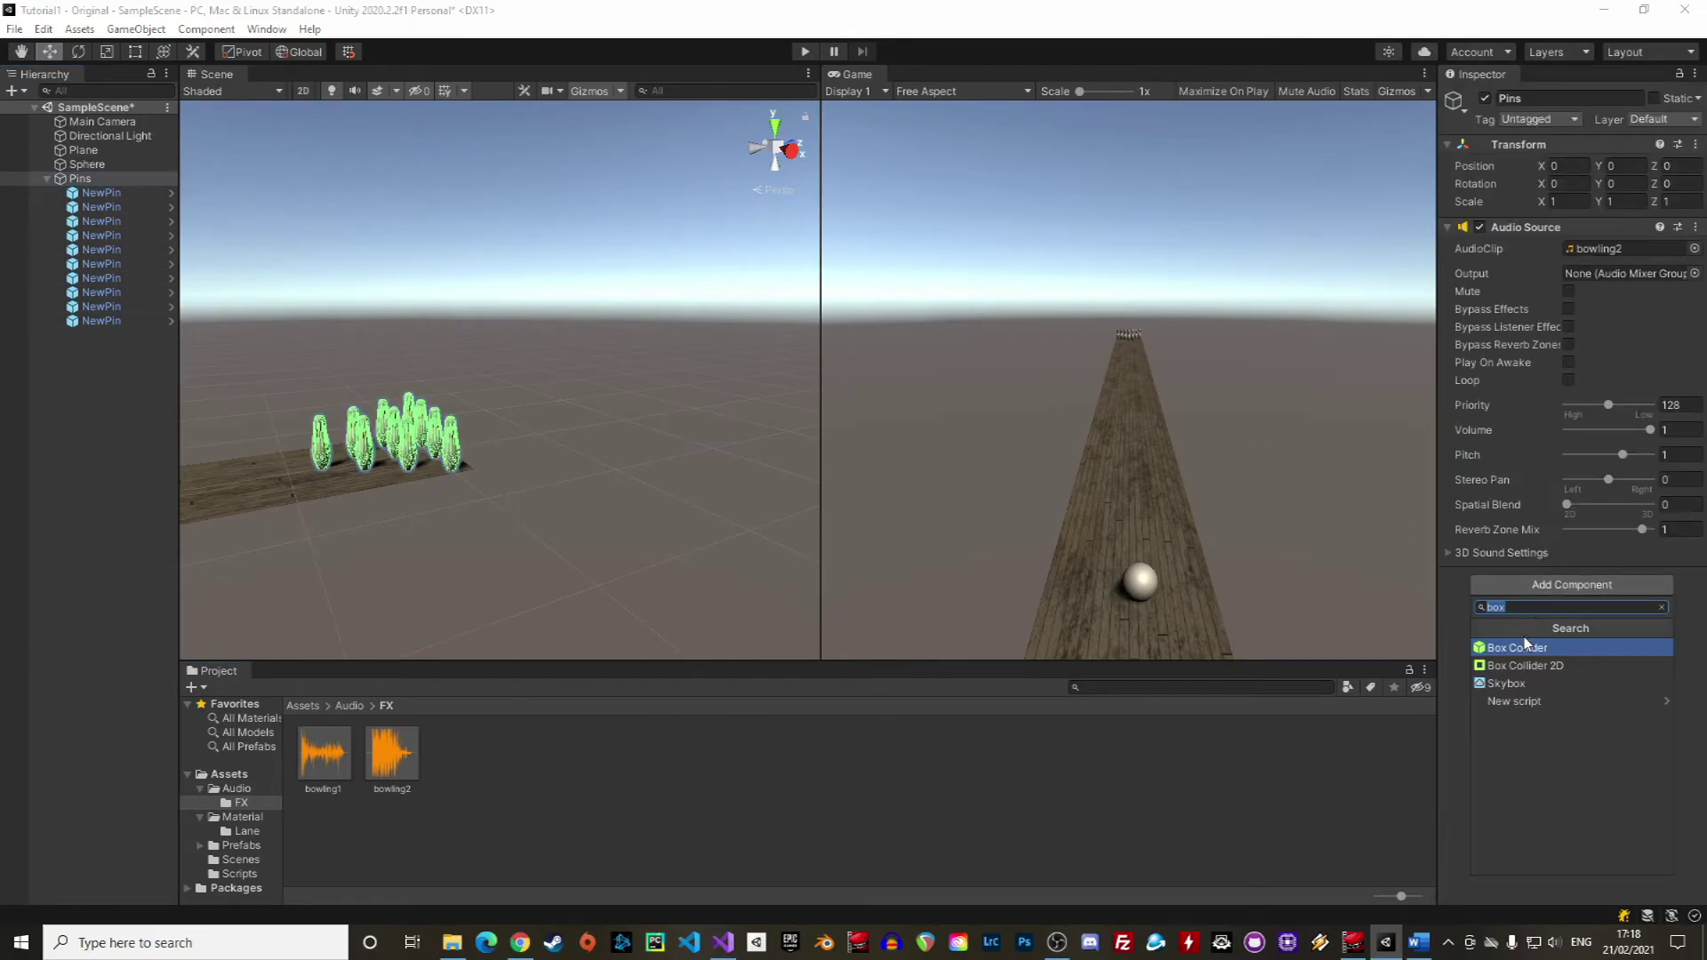
click(1523, 647)
alt+drag(632, 430, 462, 374)
drag(336, 402, 651, 424)
drag(271, 400, 738, 426)
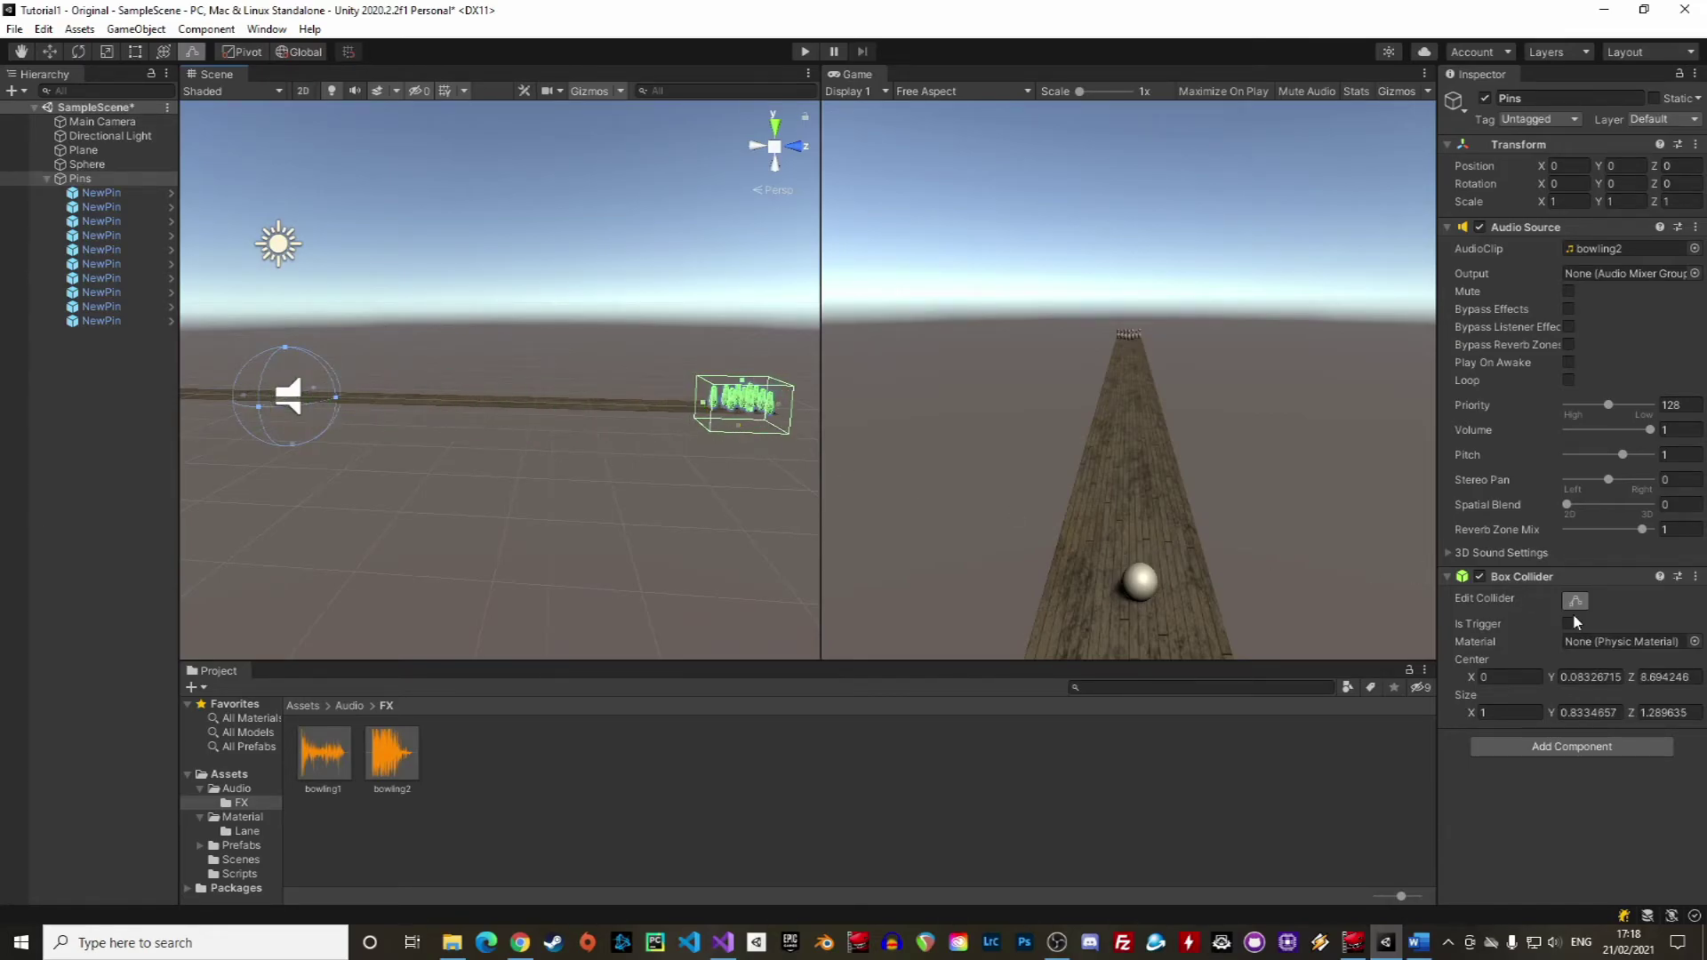
click(1574, 611)
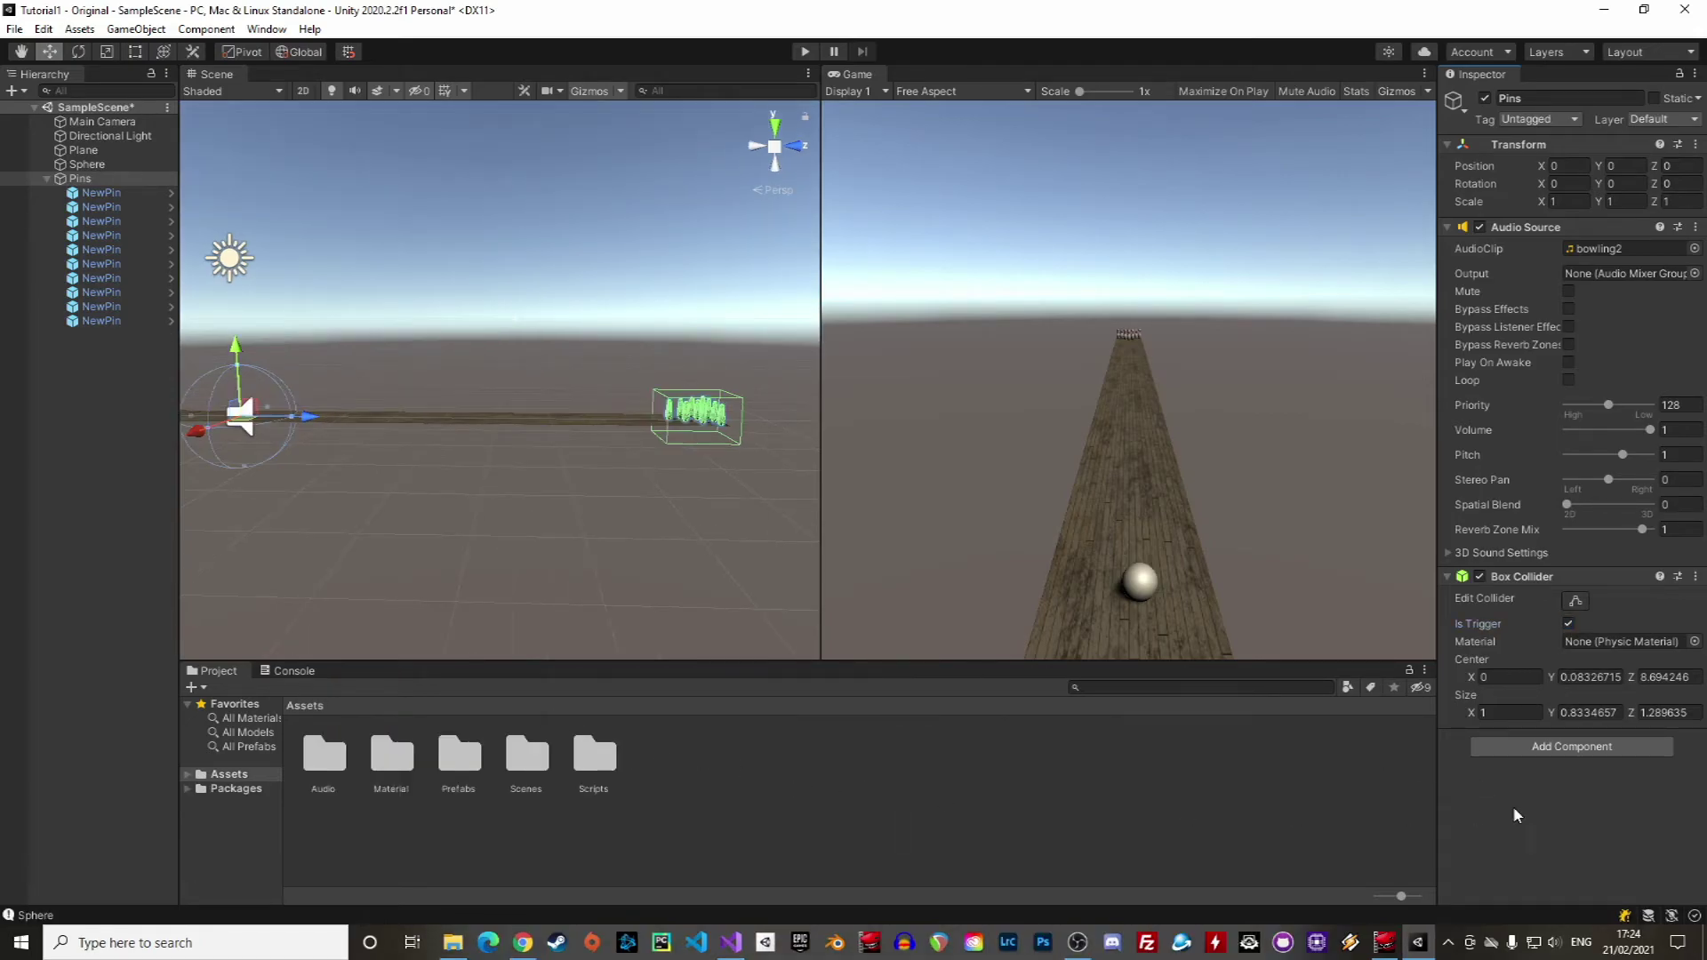
Create and attach a new script named Strike to Pins
click(1561, 746)
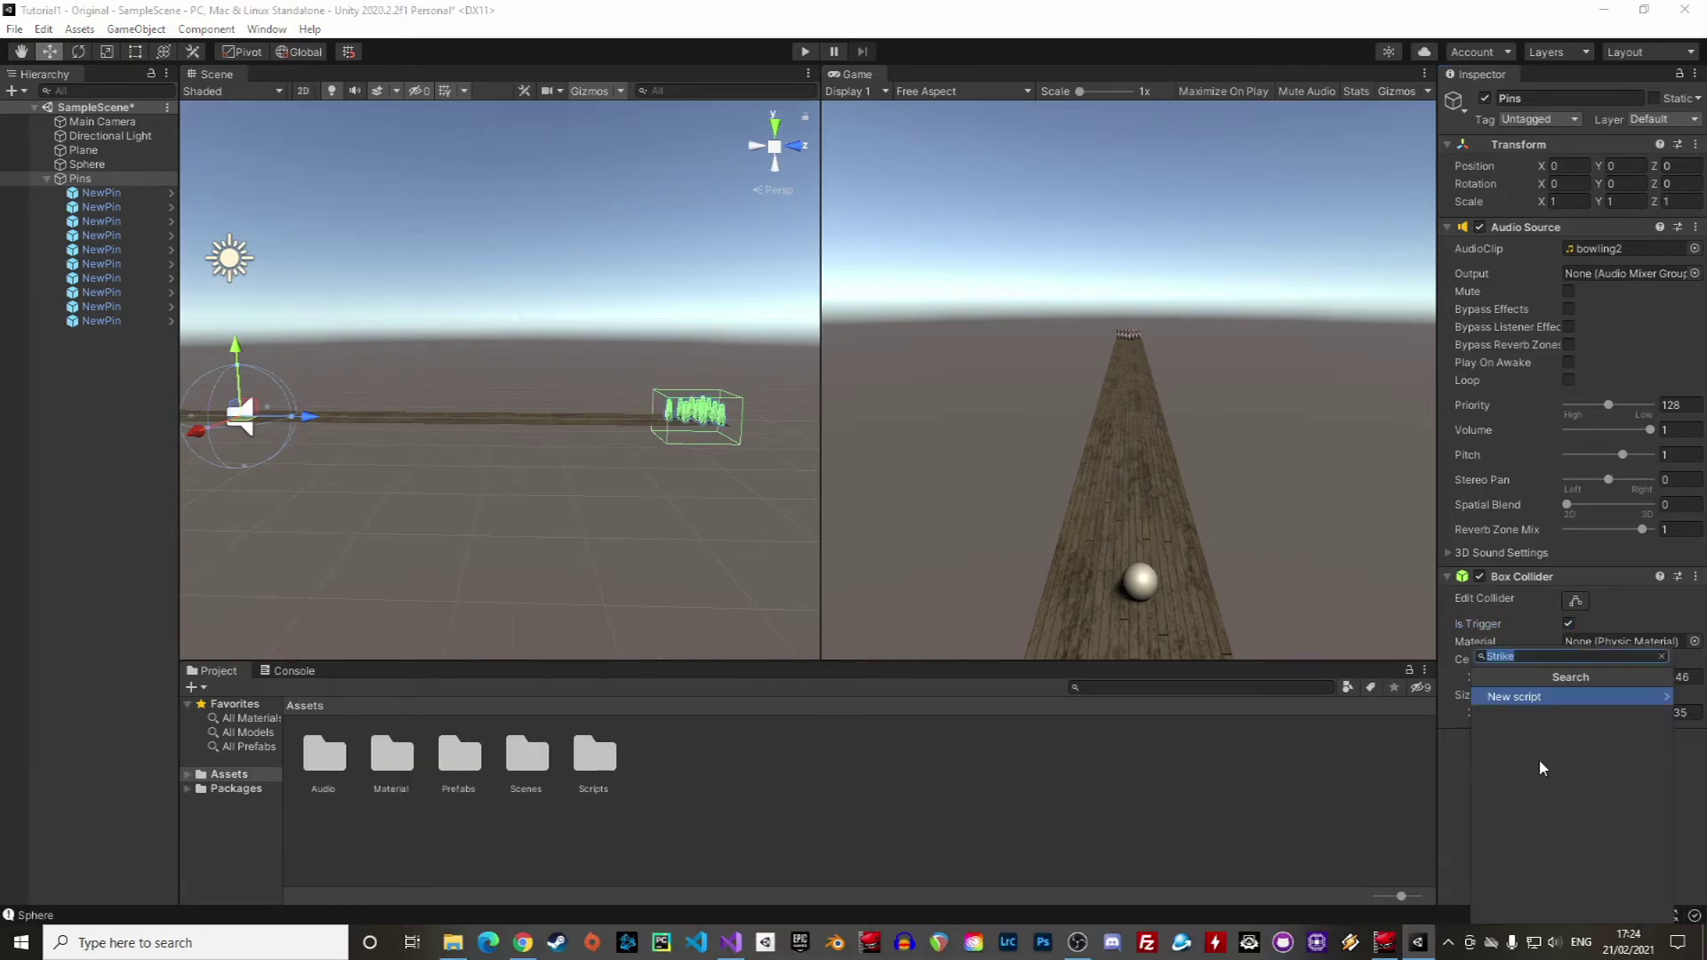
text(Strike)
click(1550, 697)
click(1553, 905)
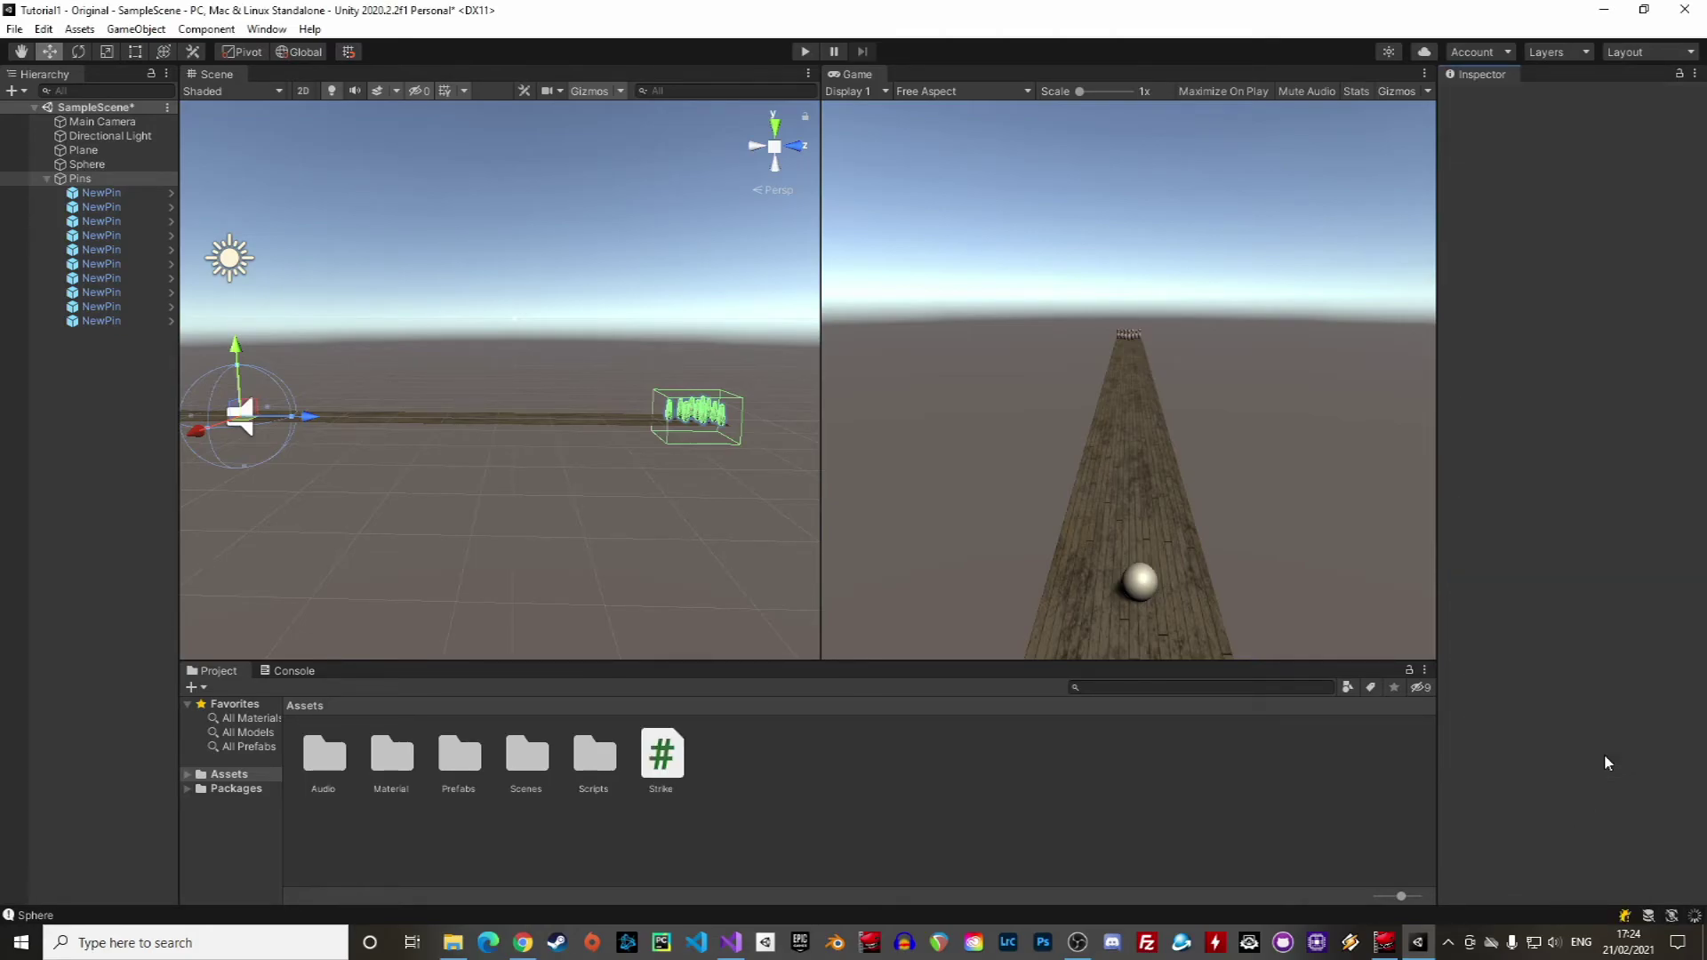
Add an OnTriggerEnter(Collider other) method below Update in Strike.cs
double_click(1604, 760)
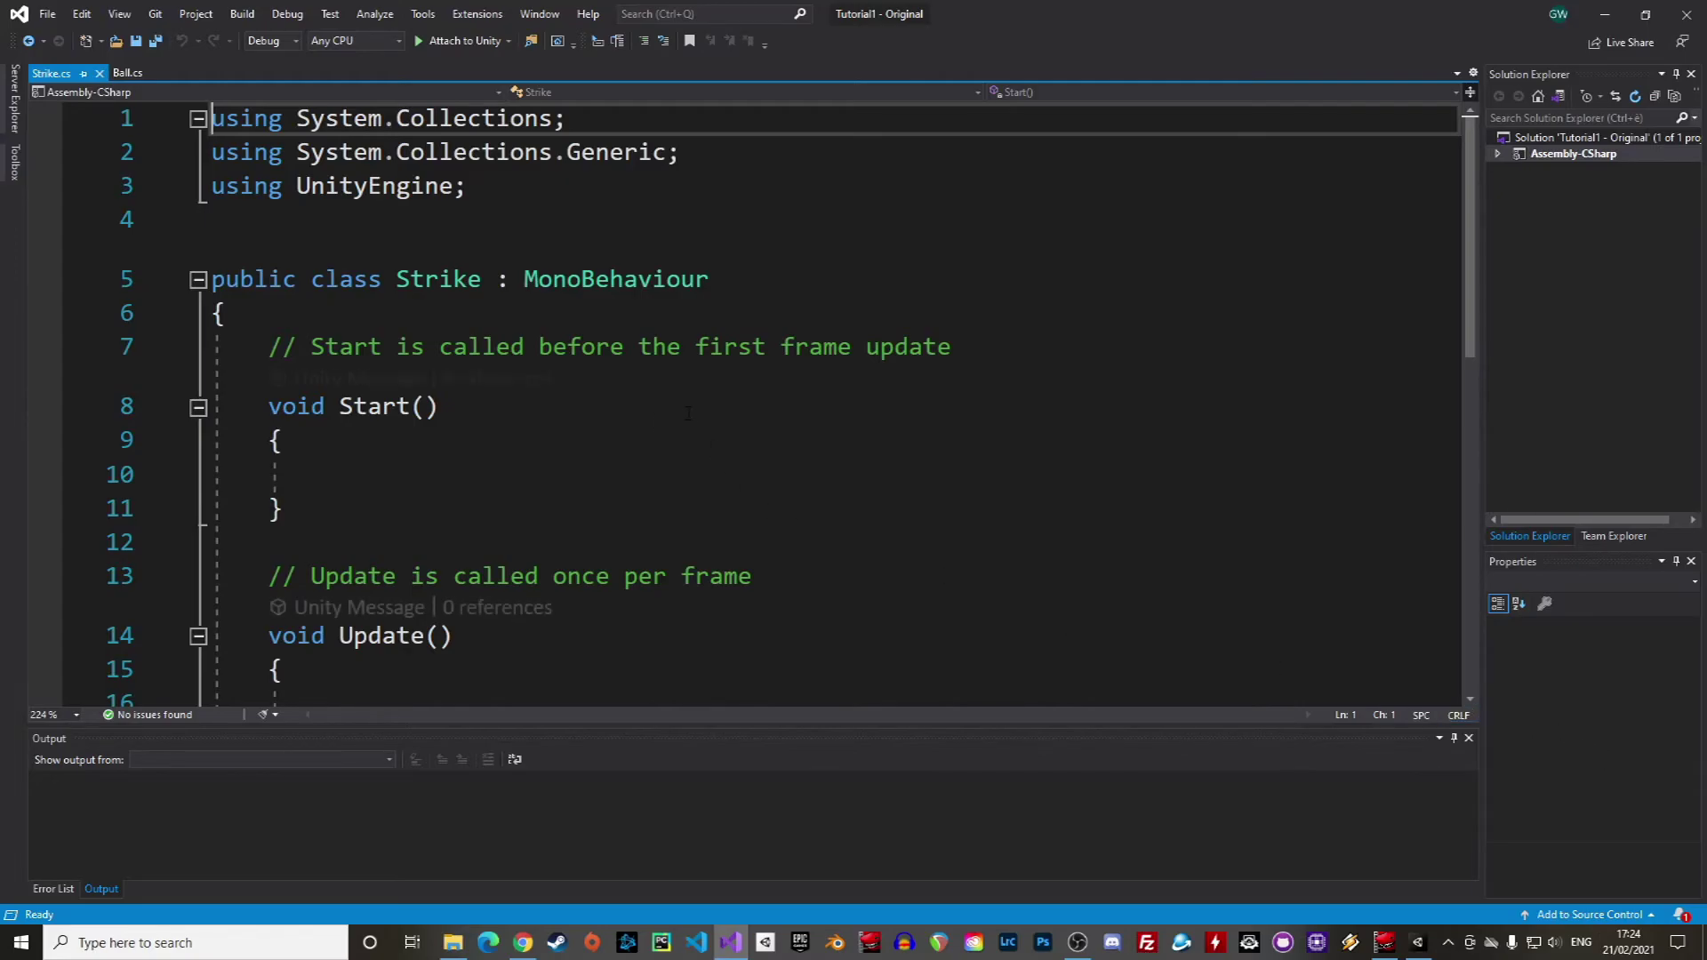
scroll(573, 456, down, 1)
scroll(573, 456, down, 1)
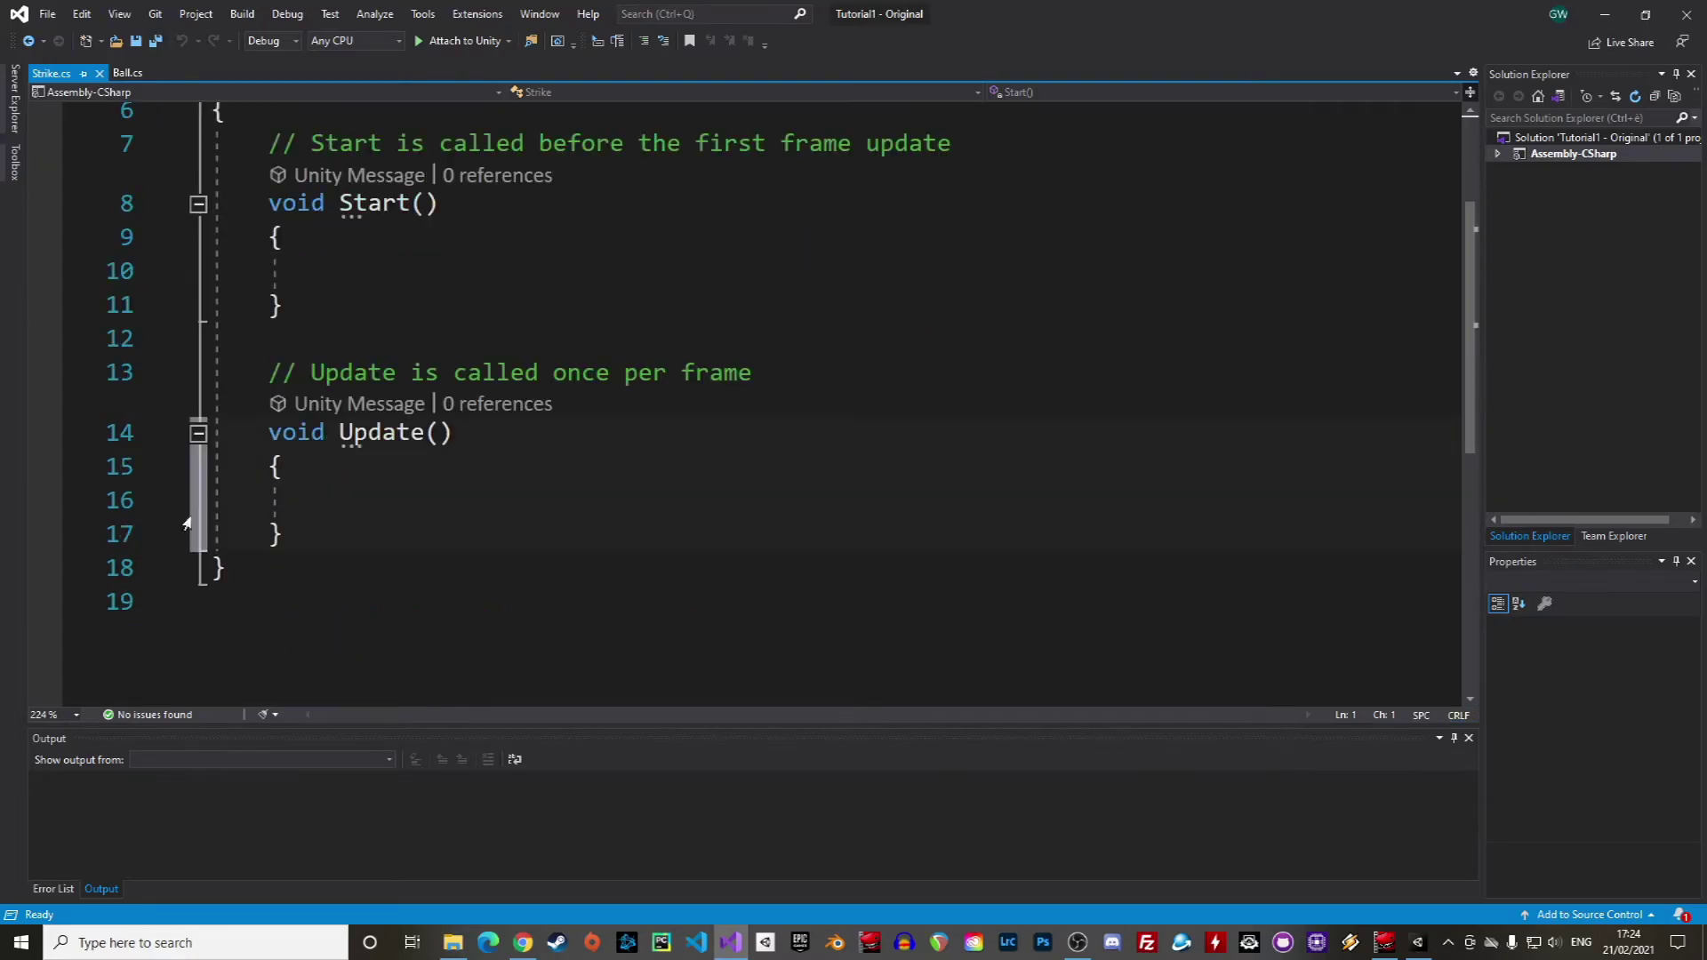
click(340, 525)
key(Return)
key(Return)
text(void Ontr)
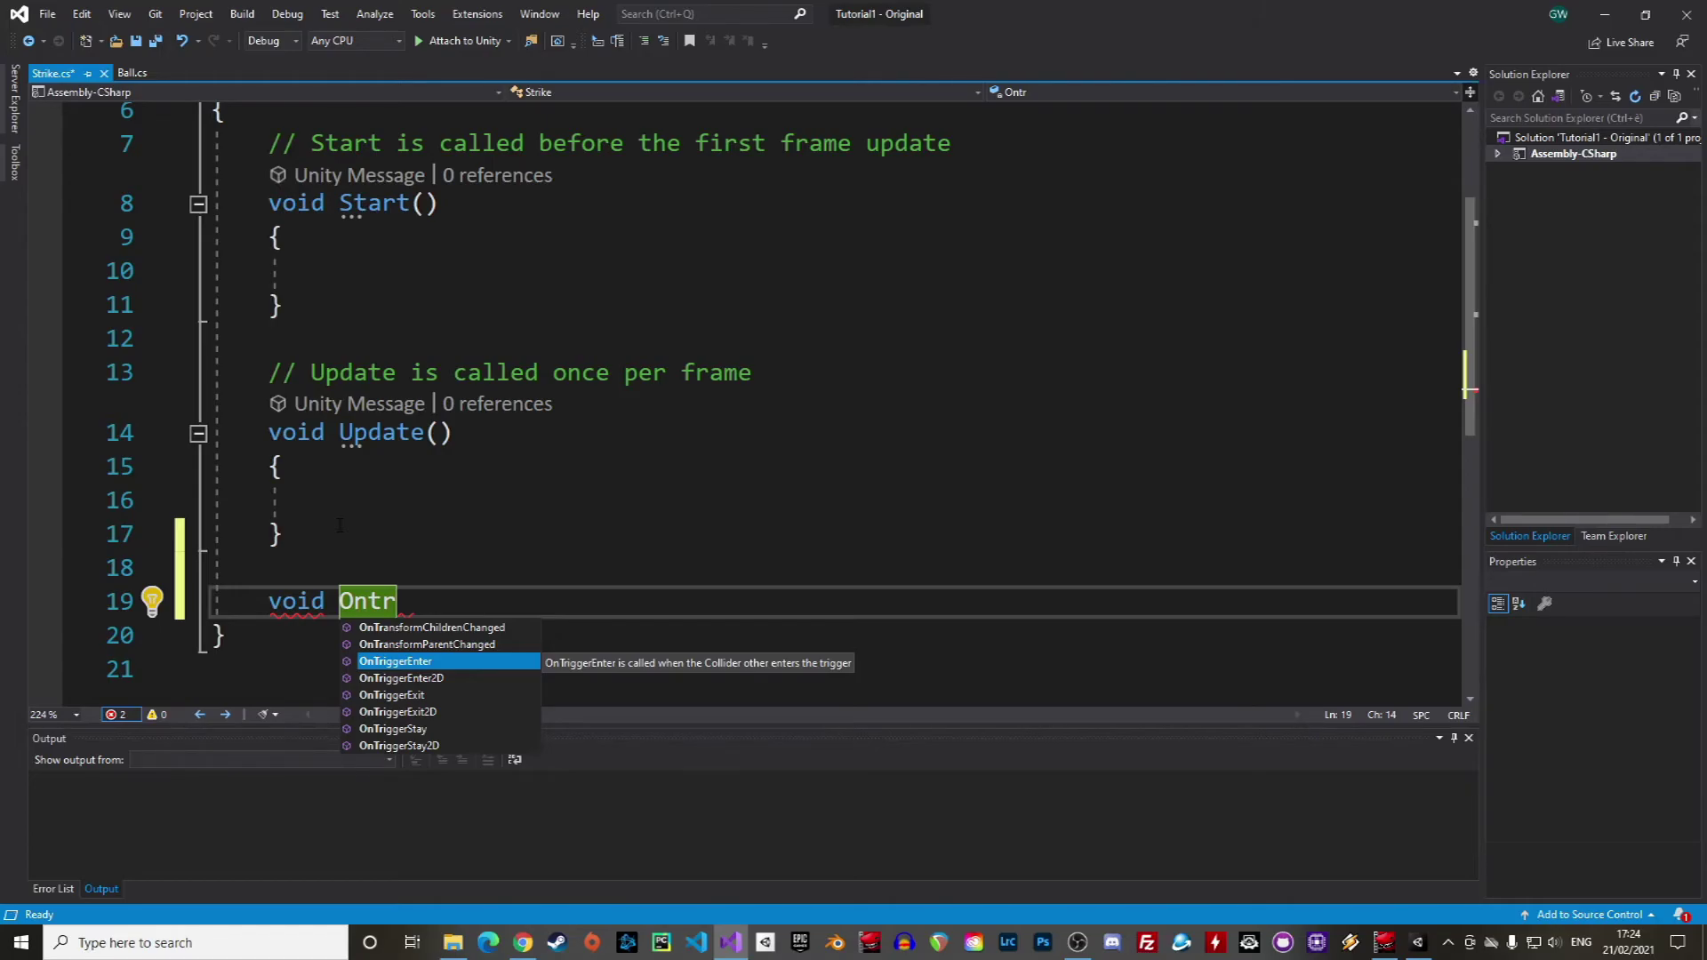
key(Tab)
Log other.gameObject.name with Debug.Log inside OnTriggerEnter, save, and start play mode
scroll(712, 537, down, 2)
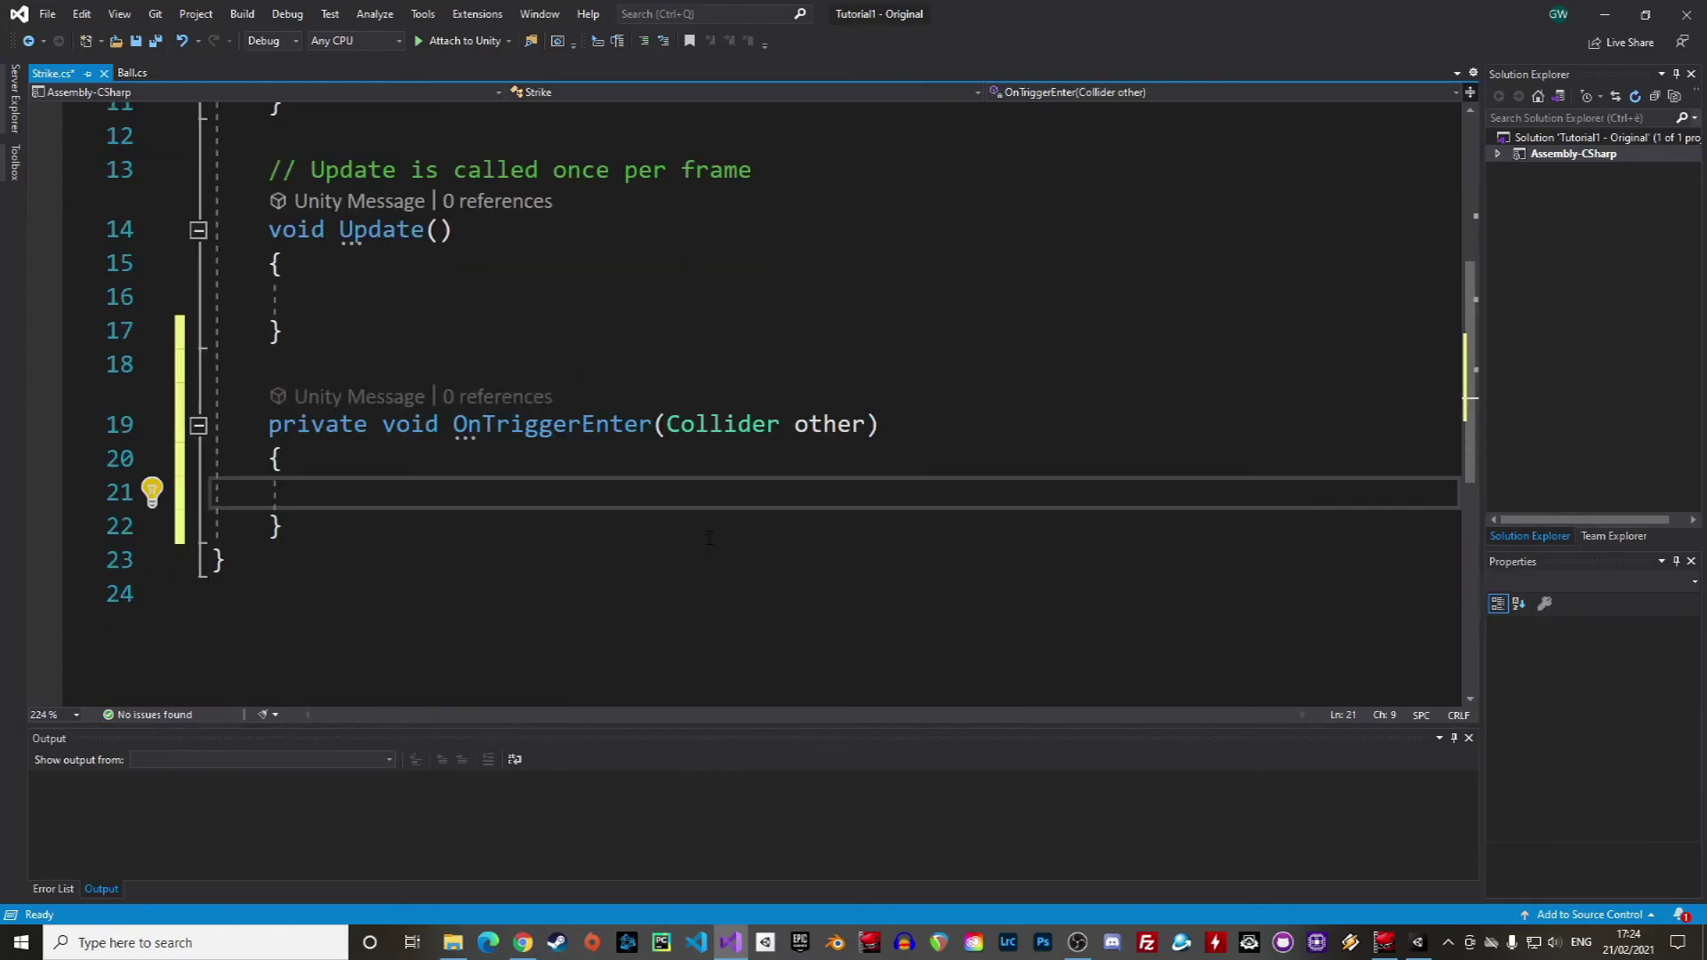
drag(667, 424, 866, 424)
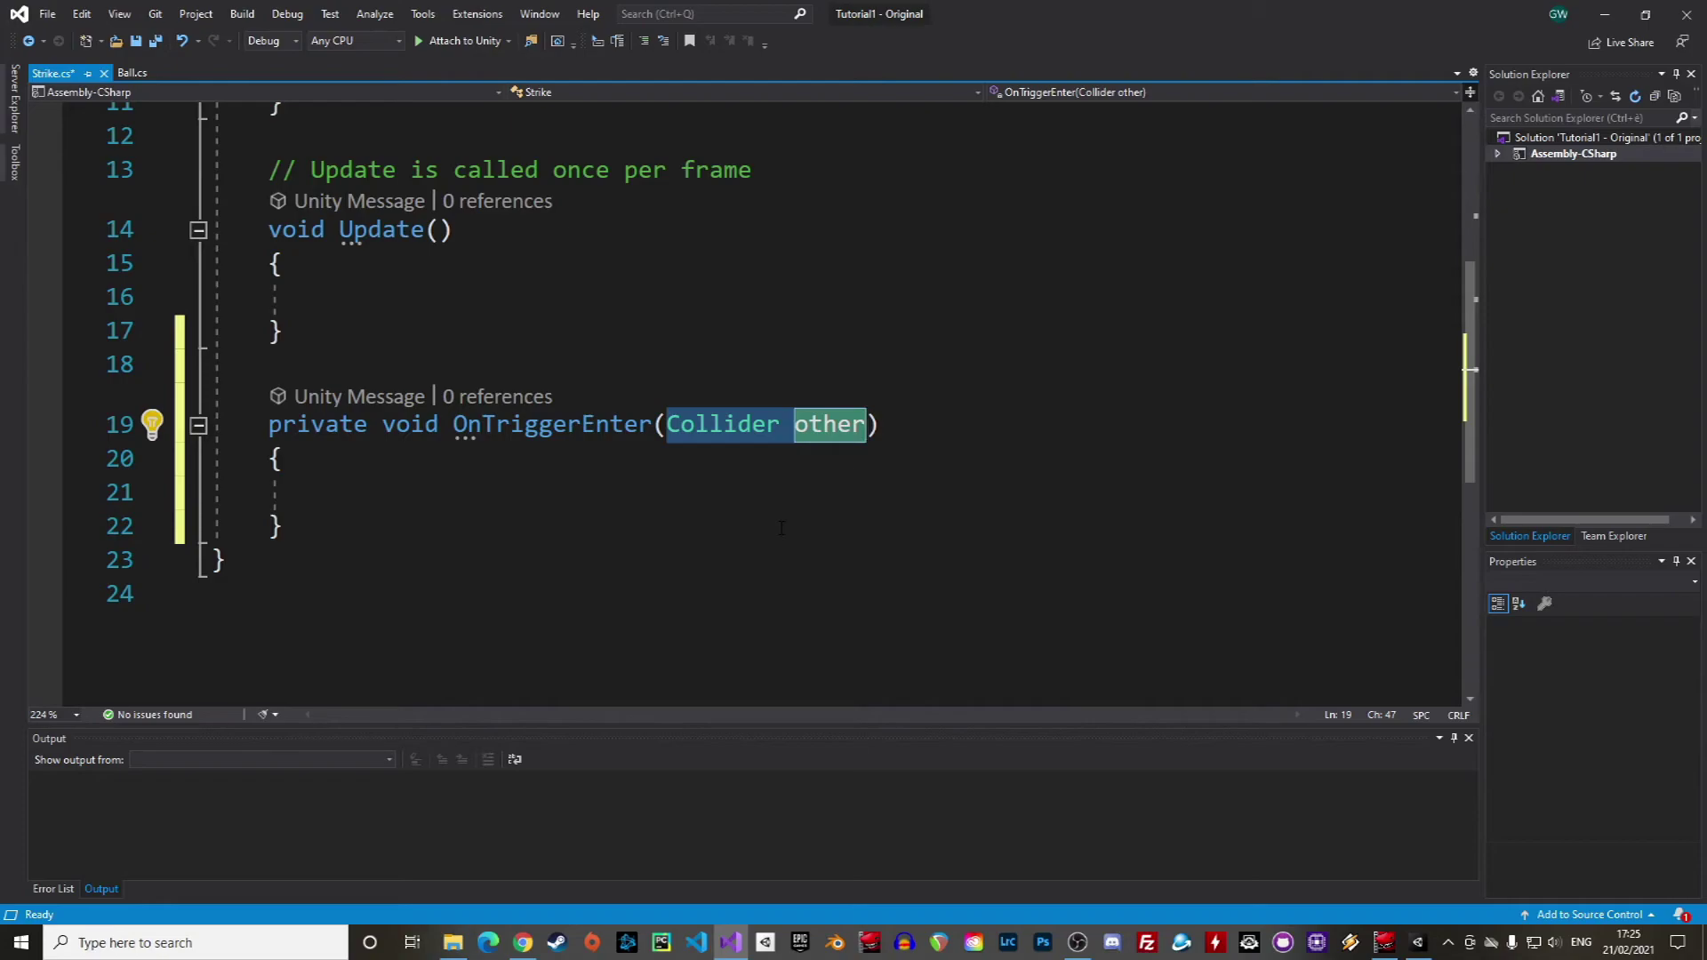
click(442, 492)
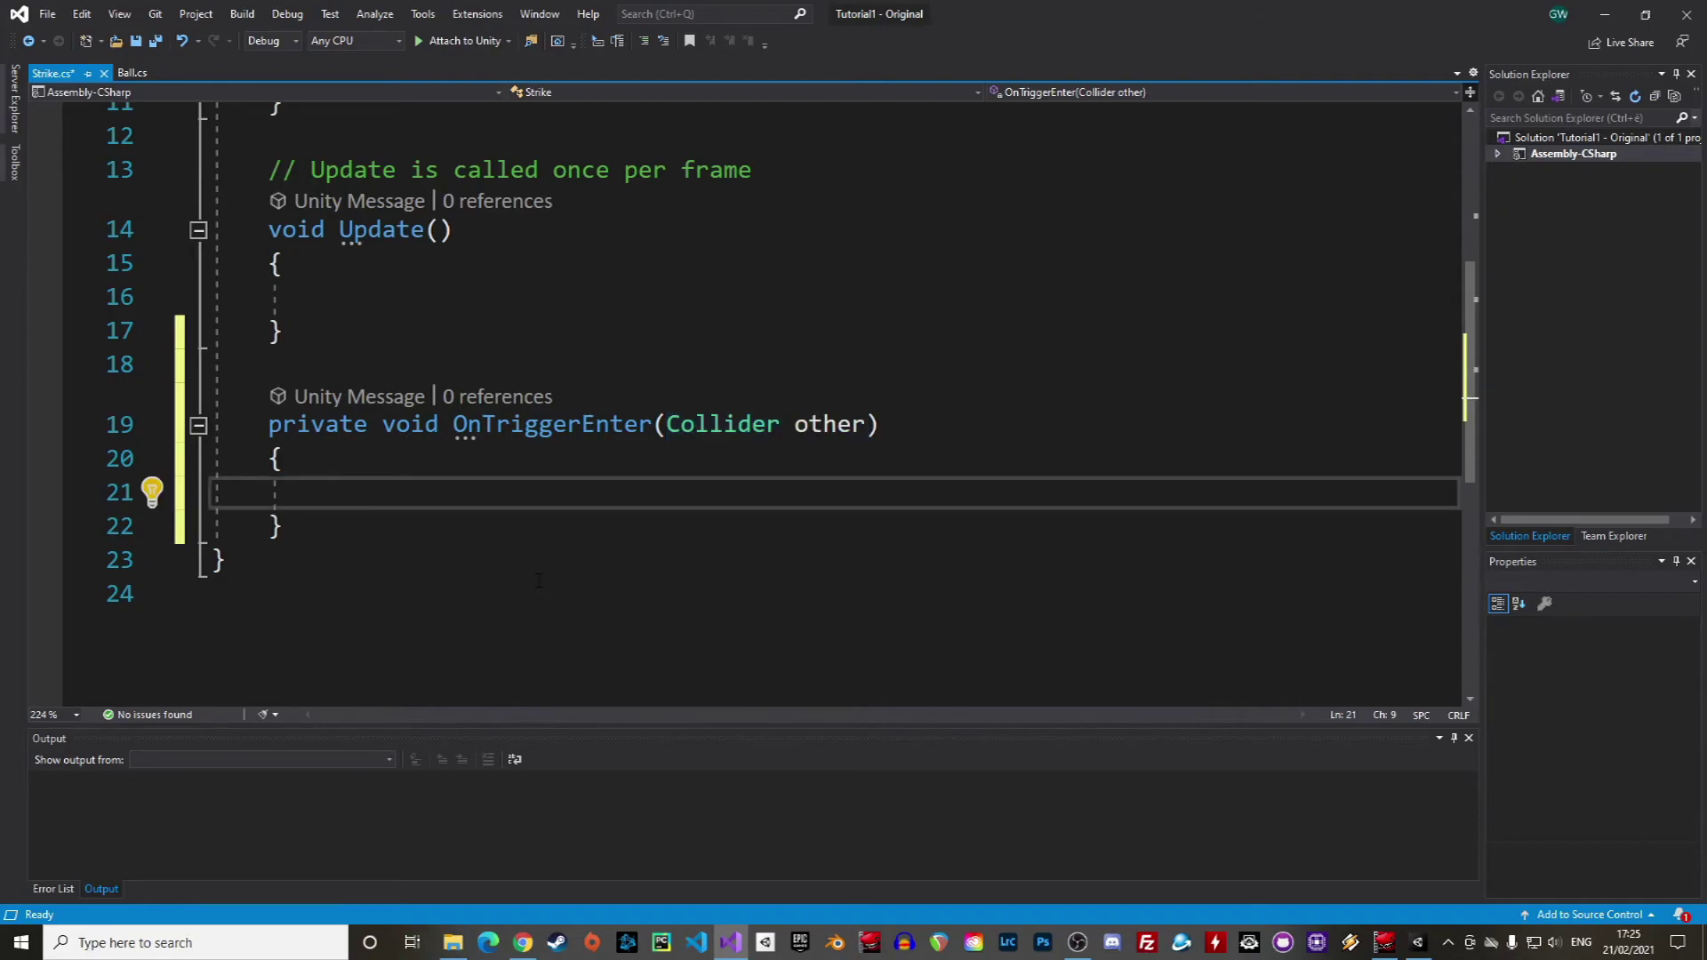
text(Debug.Log)
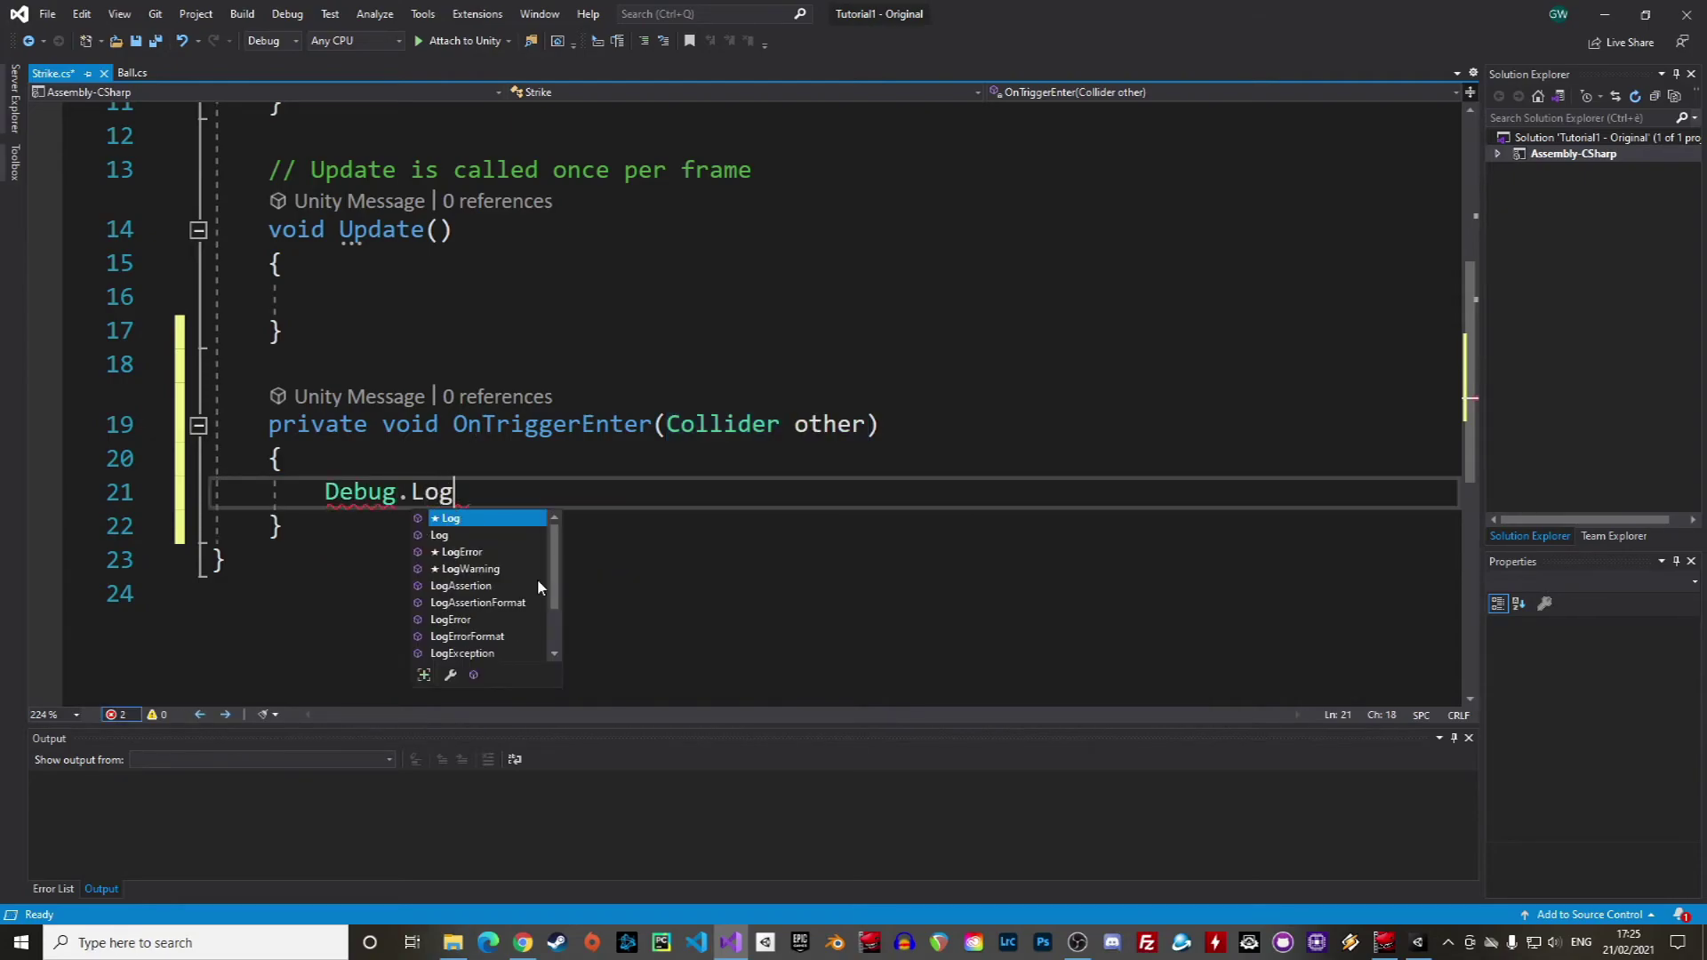
text((other.gameObject.na)
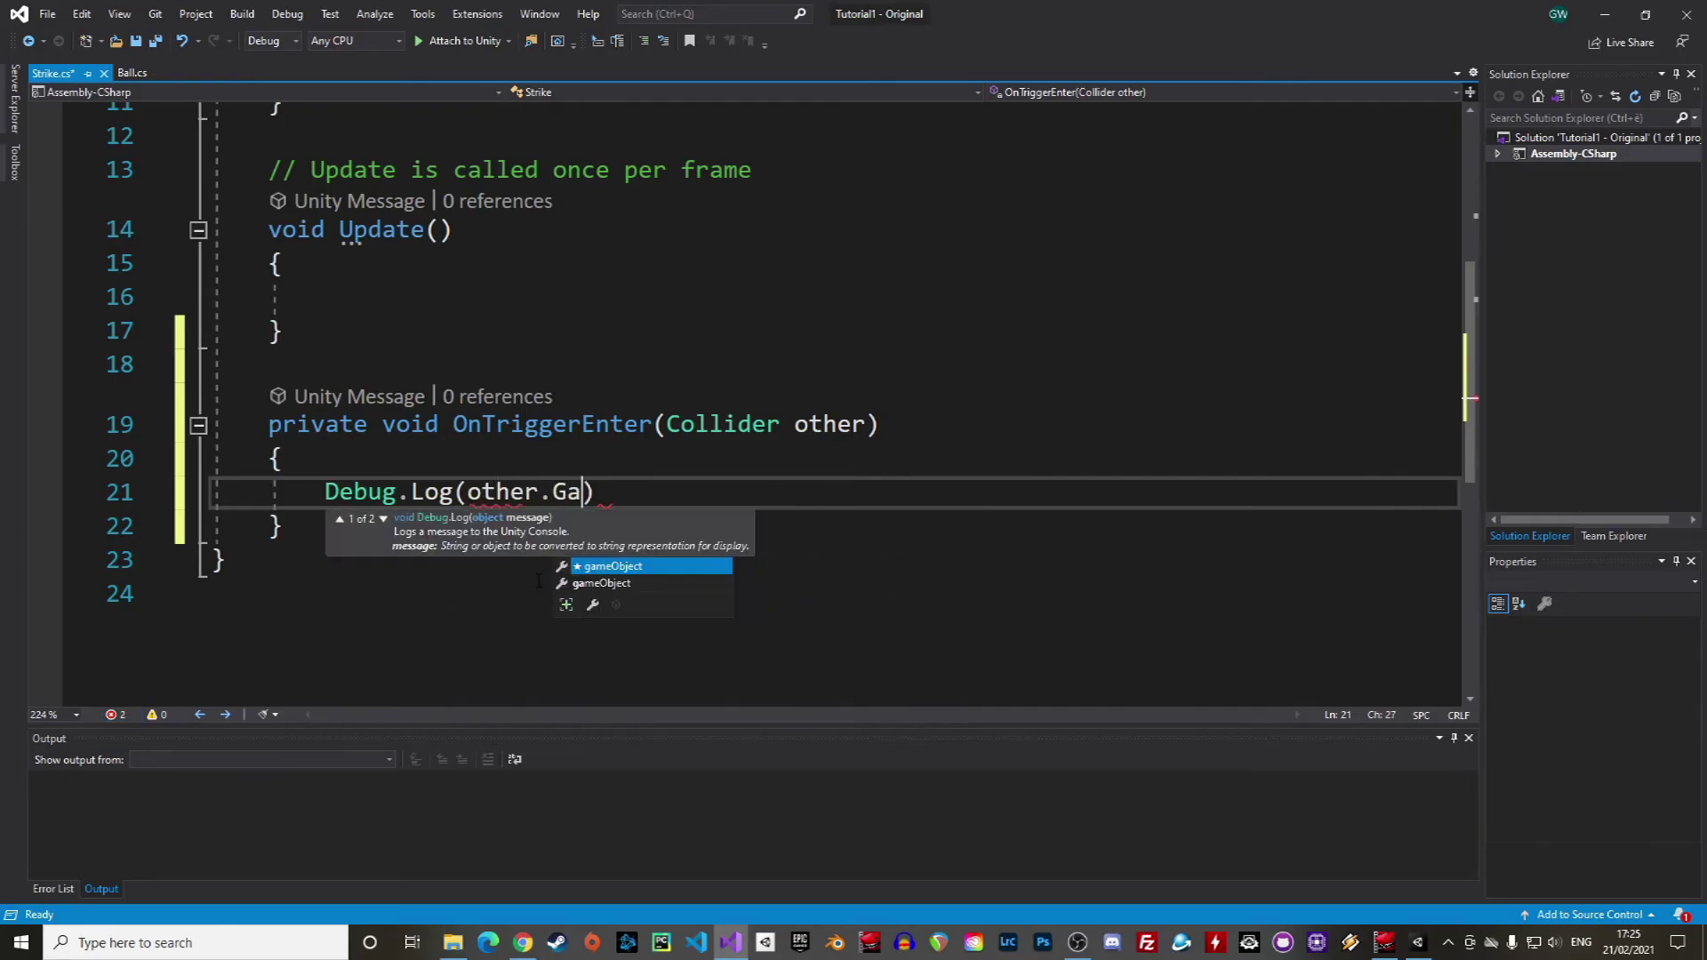
text(me);)
key(ctrl+s)
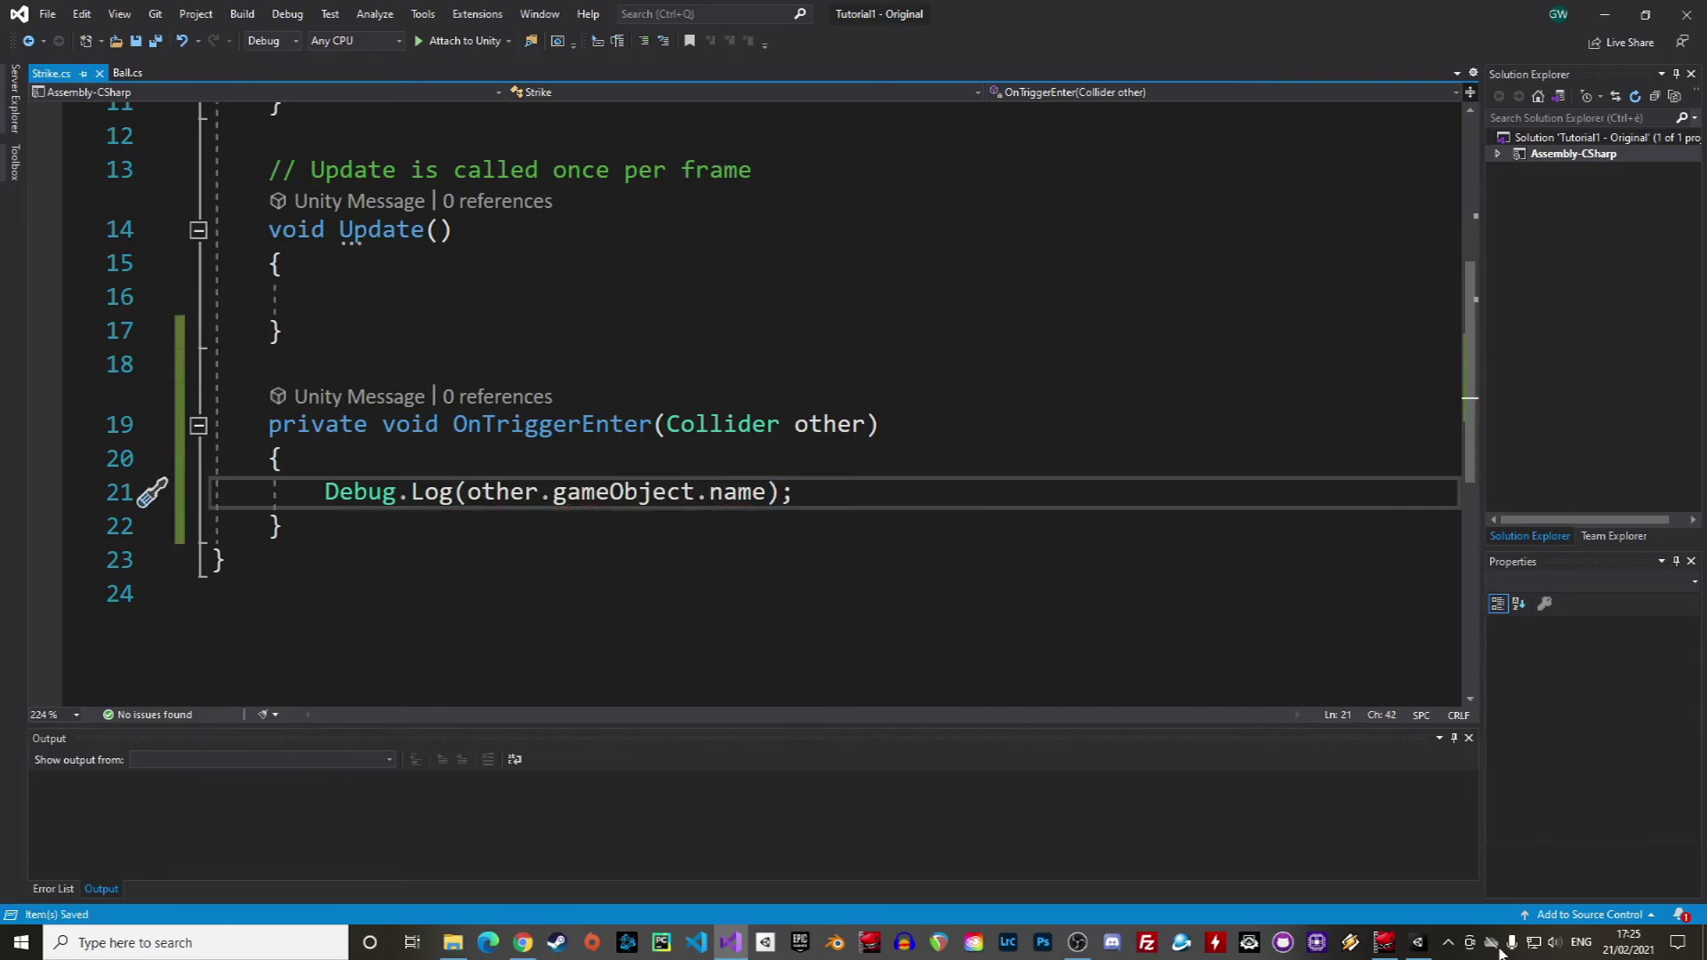
key(alt+Tab)
click(805, 51)
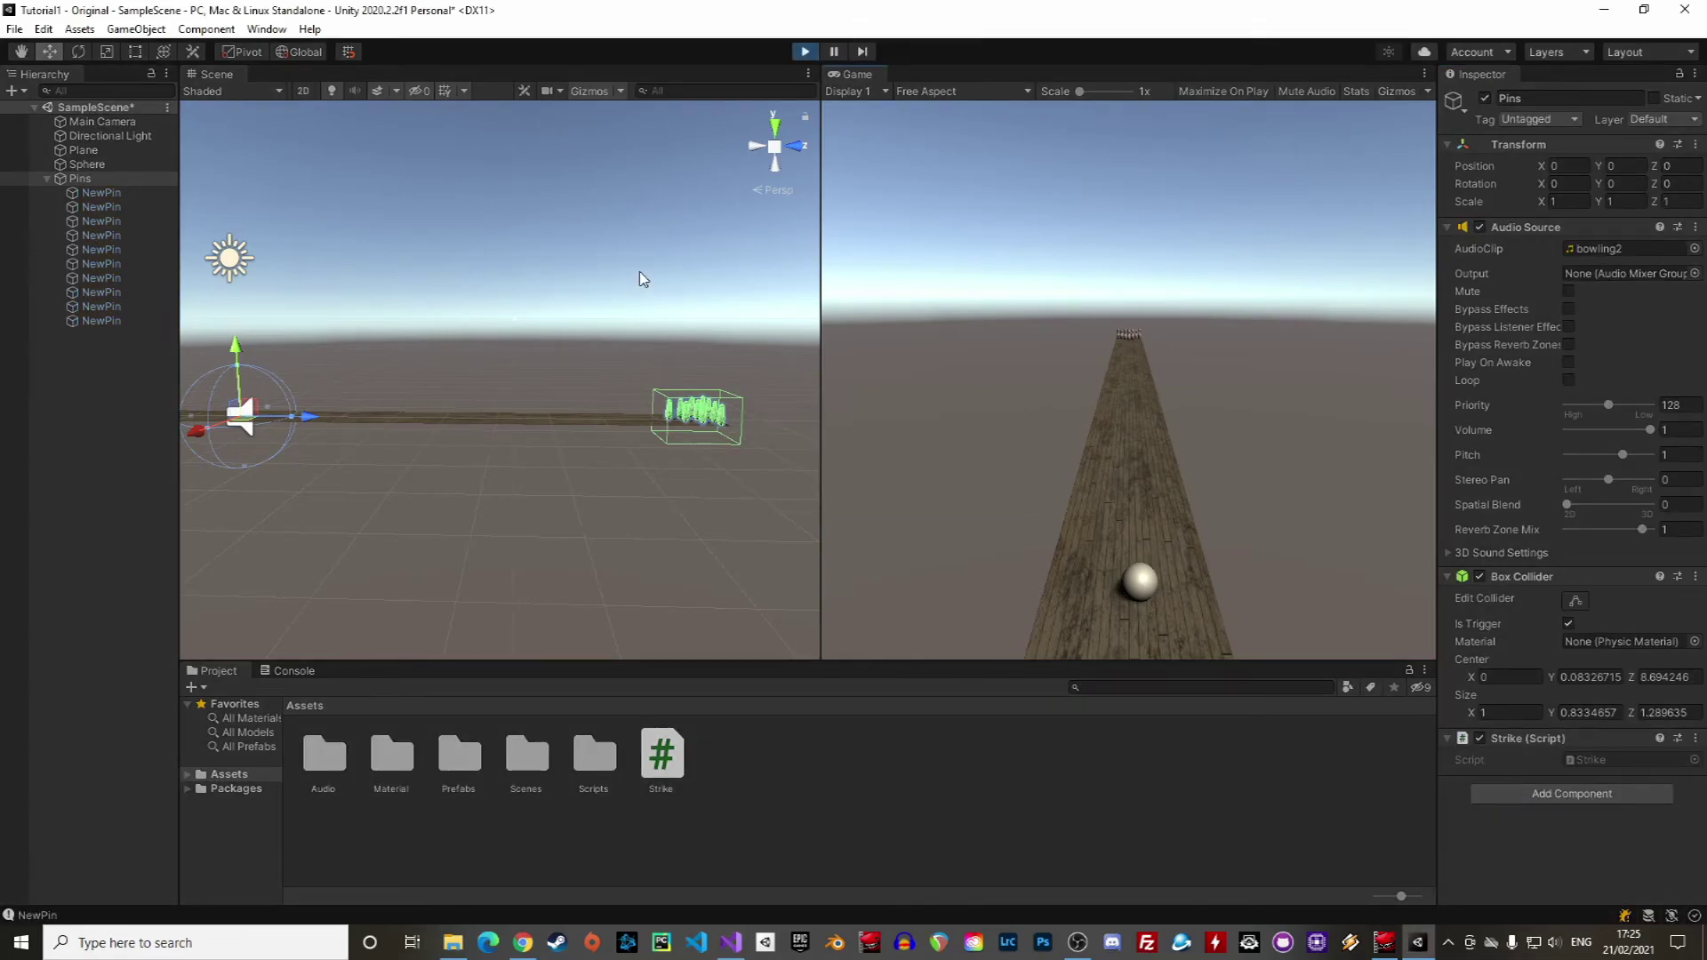
Move the Sphere into the pins, check the Console logs, then reopen Strike.cs
right_drag(640, 275, 418, 351)
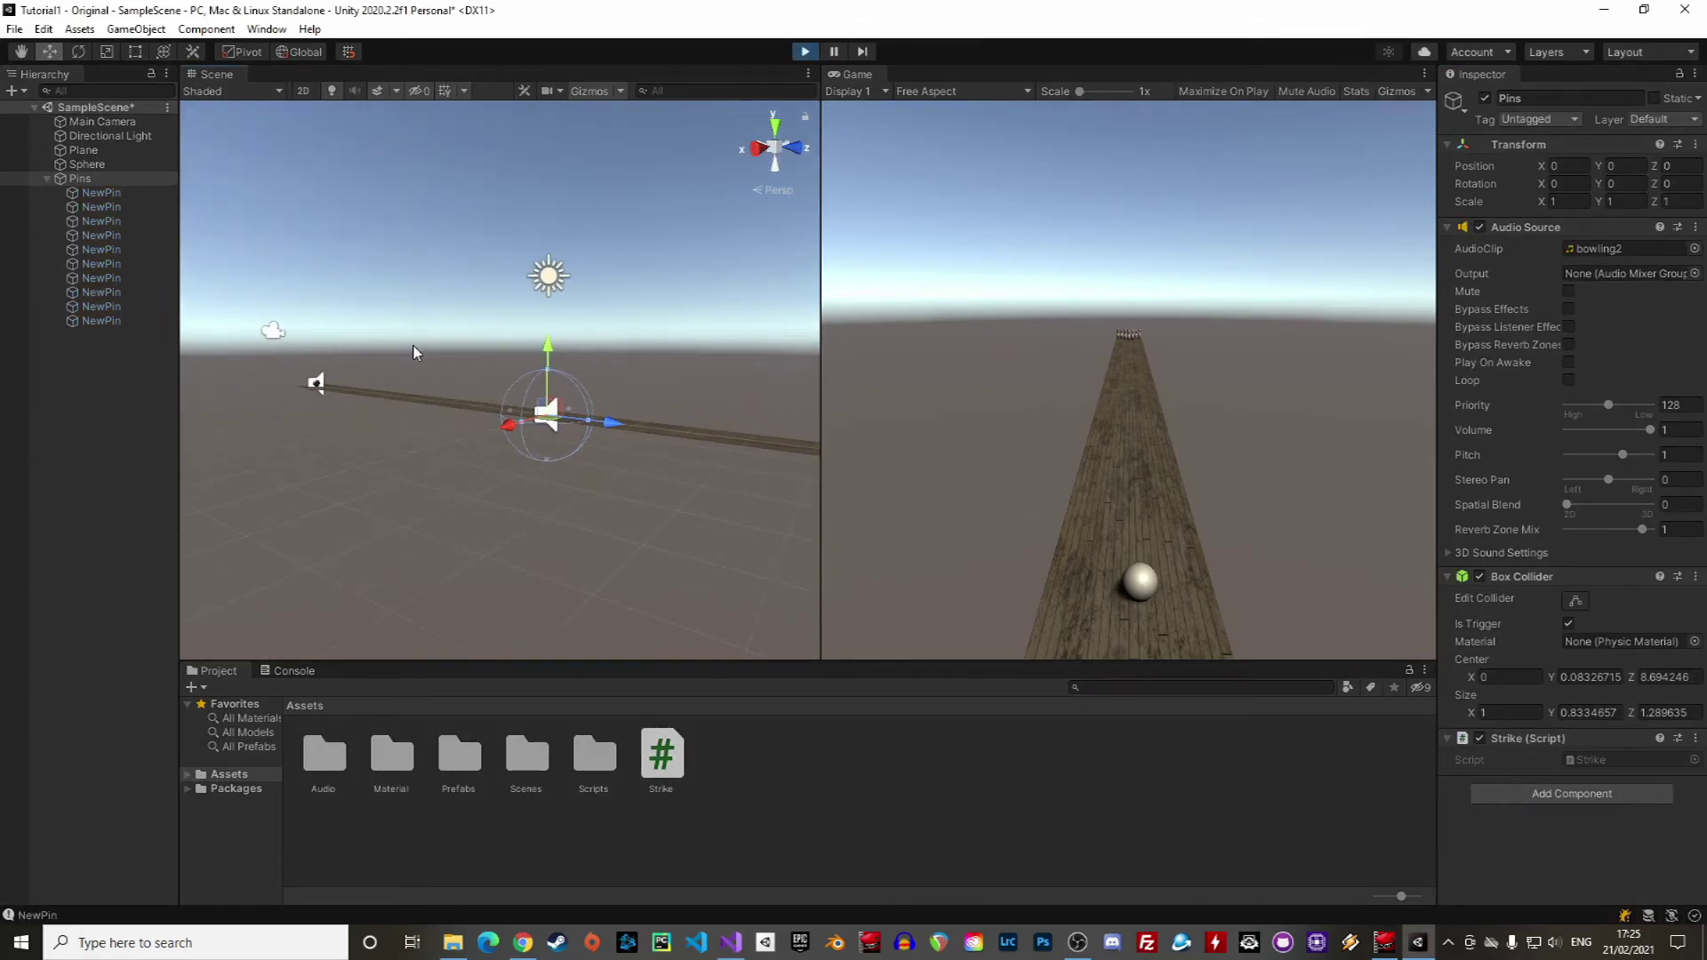
click(314, 385)
right_drag(315, 385, 582, 579)
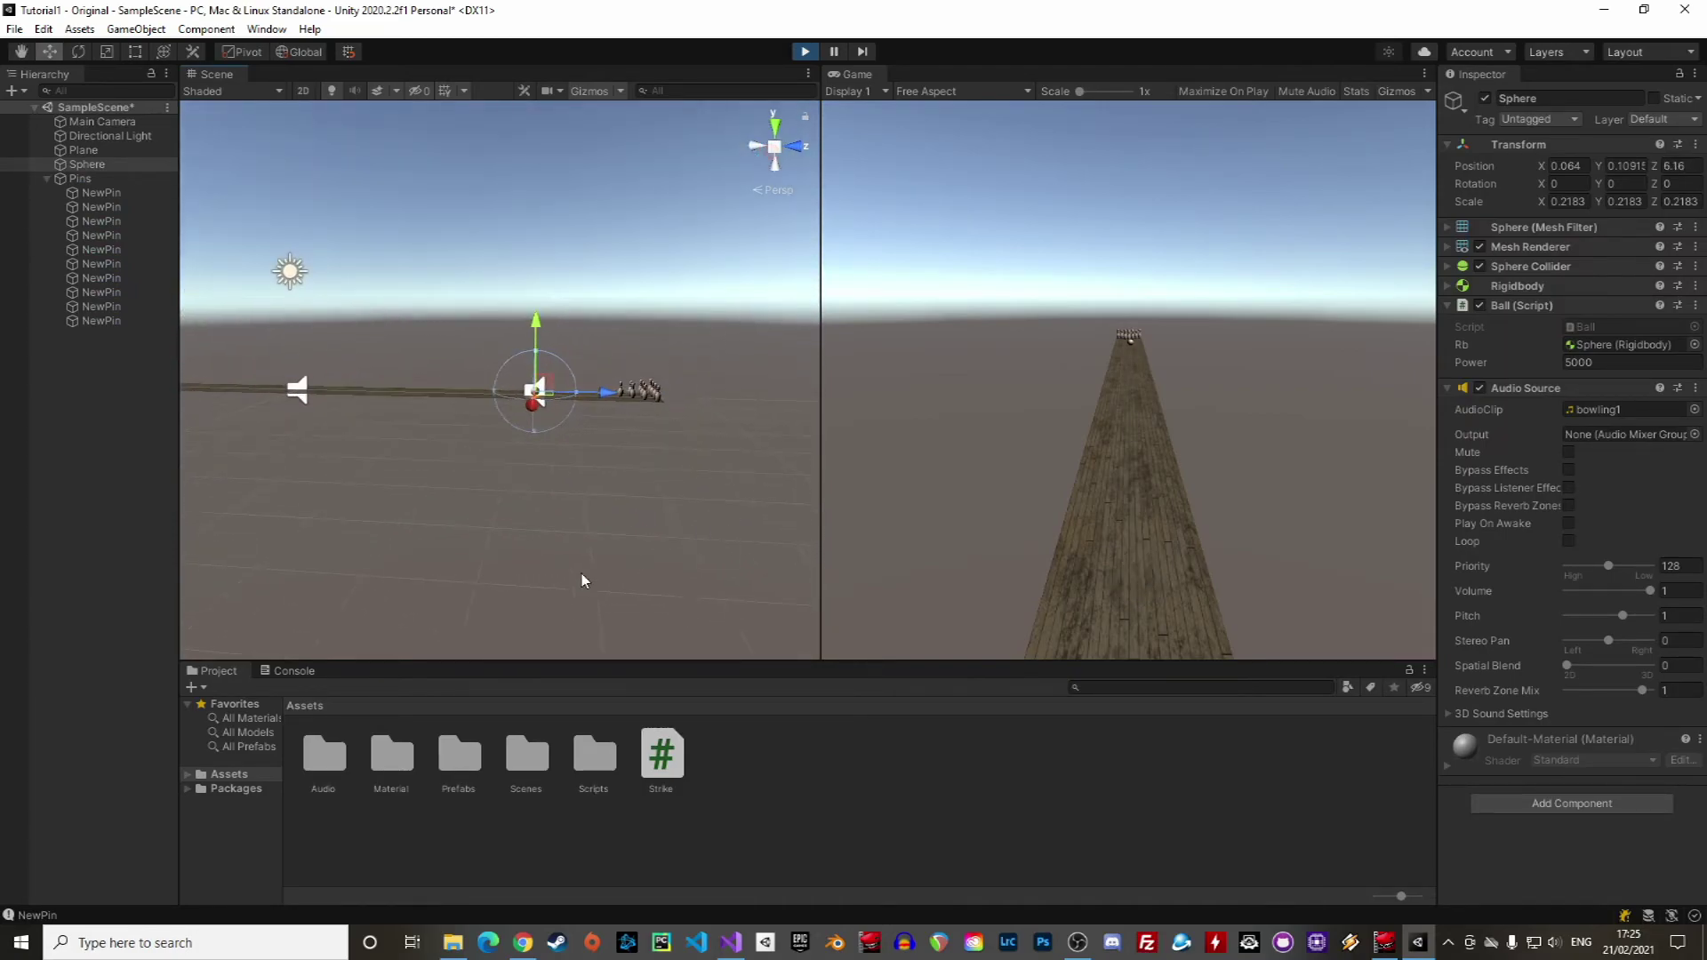
click(291, 671)
drag(604, 400, 702, 409)
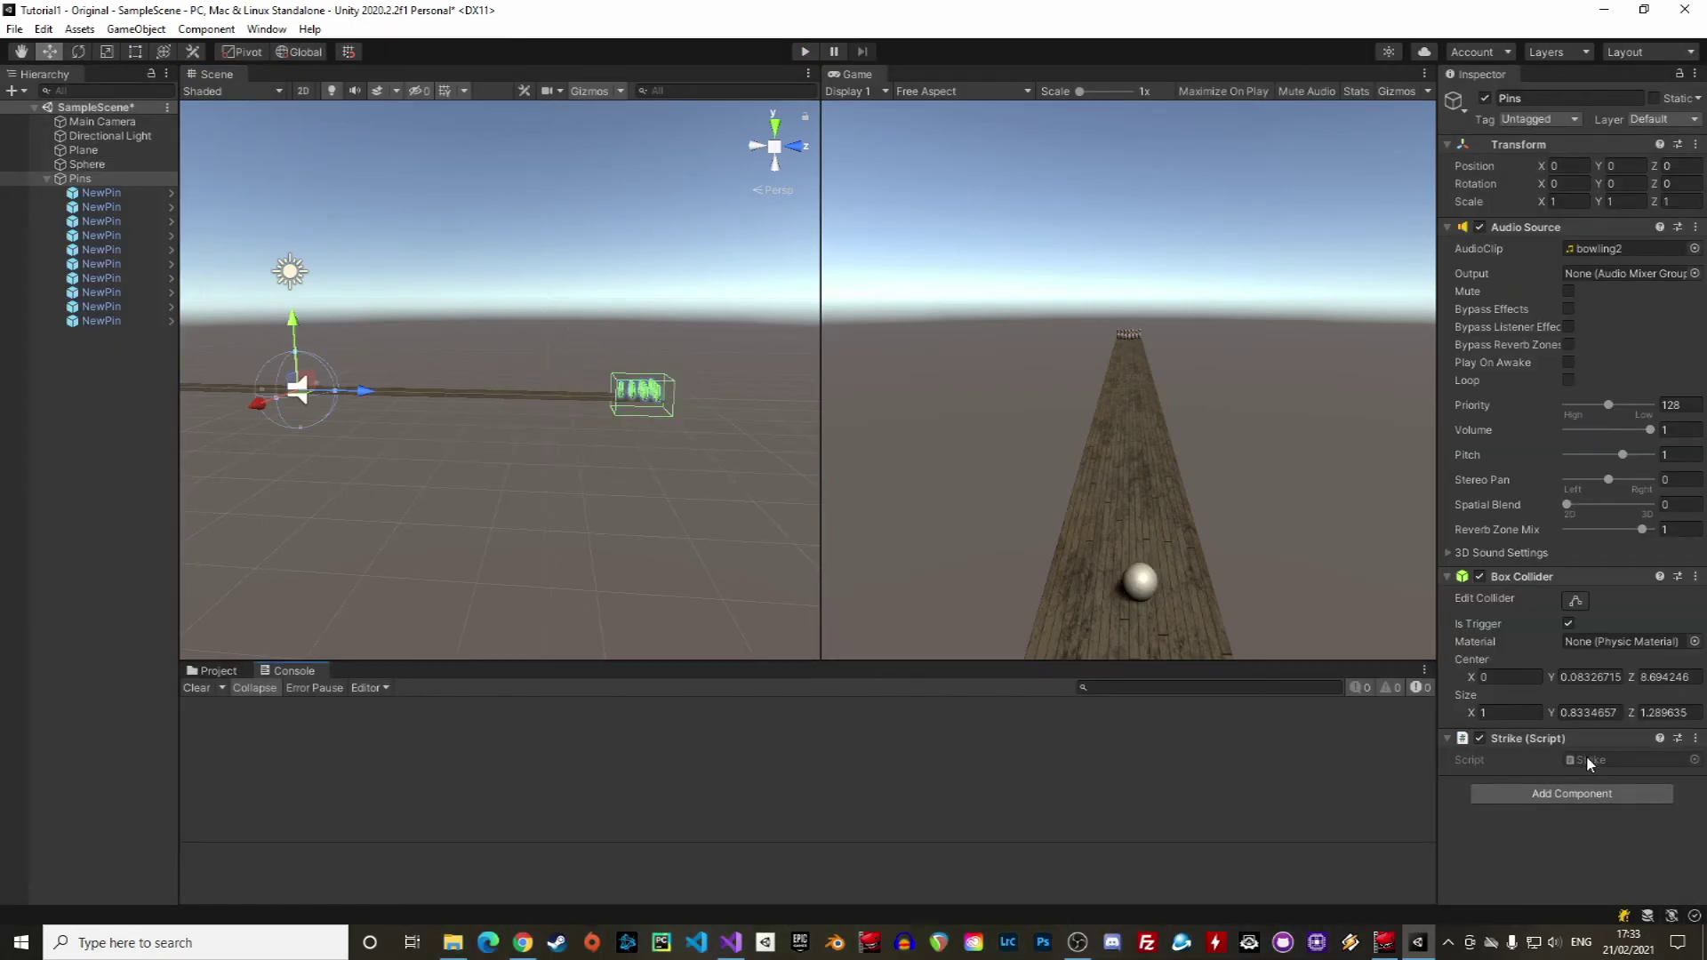
double_click(1589, 762)
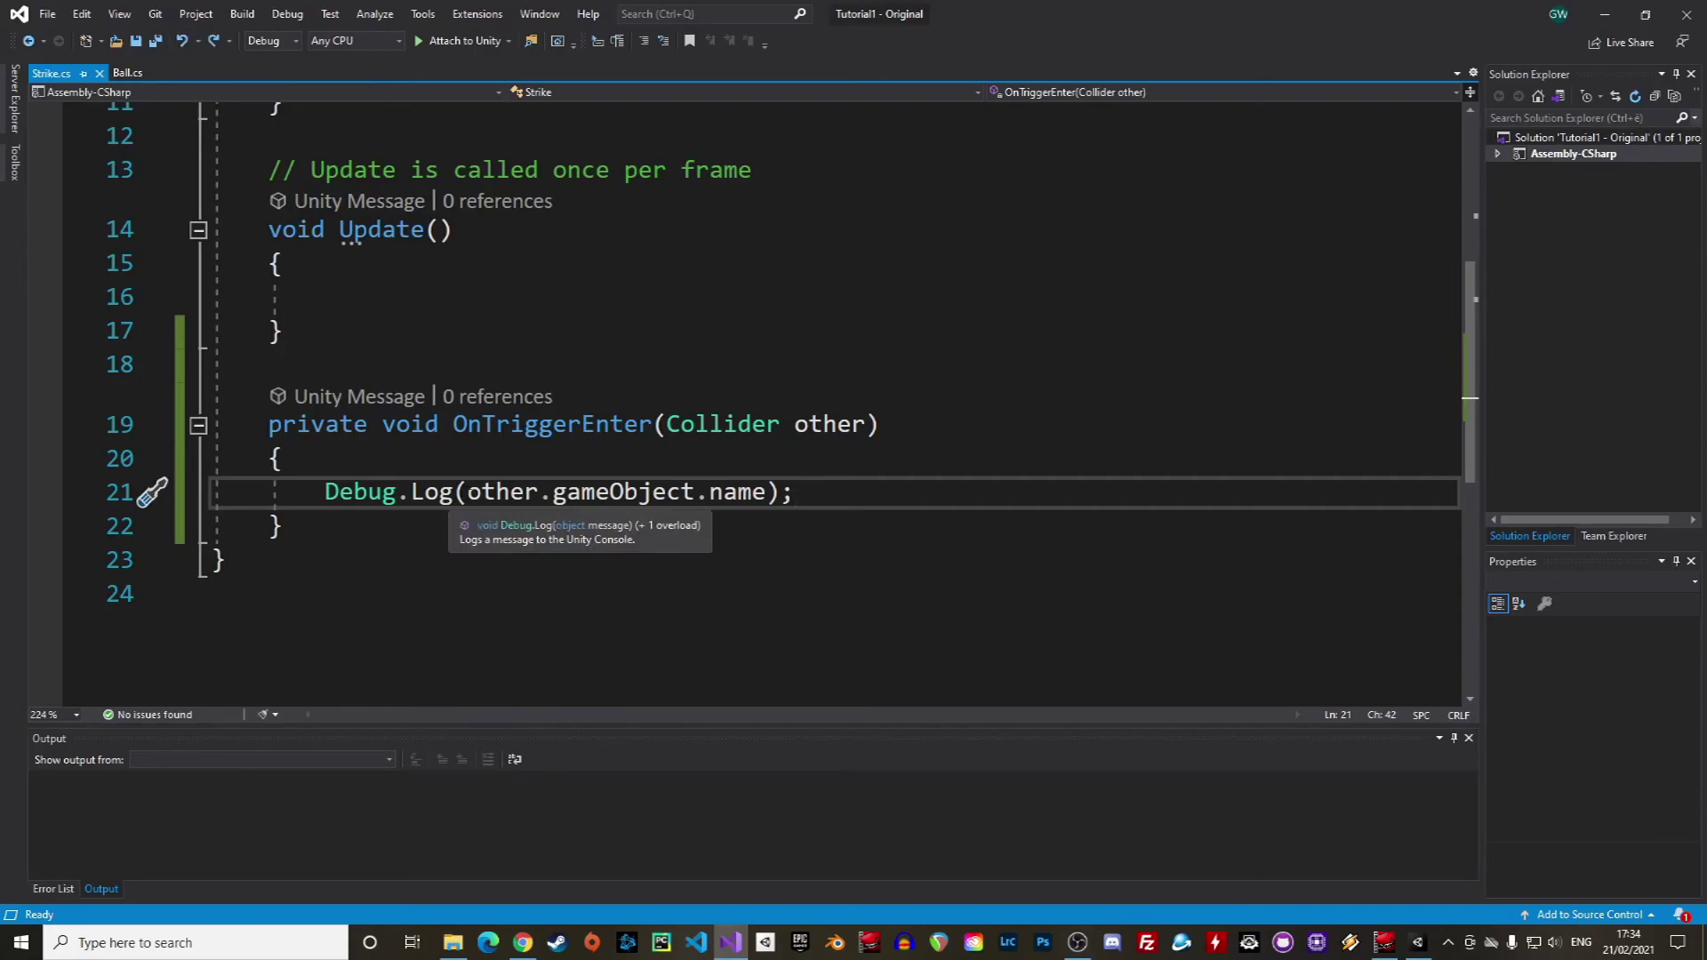
Replace Debug.Log with an if (other.gameObject.name == "Sphere") block
drag(467, 492, 325, 494)
text(if()
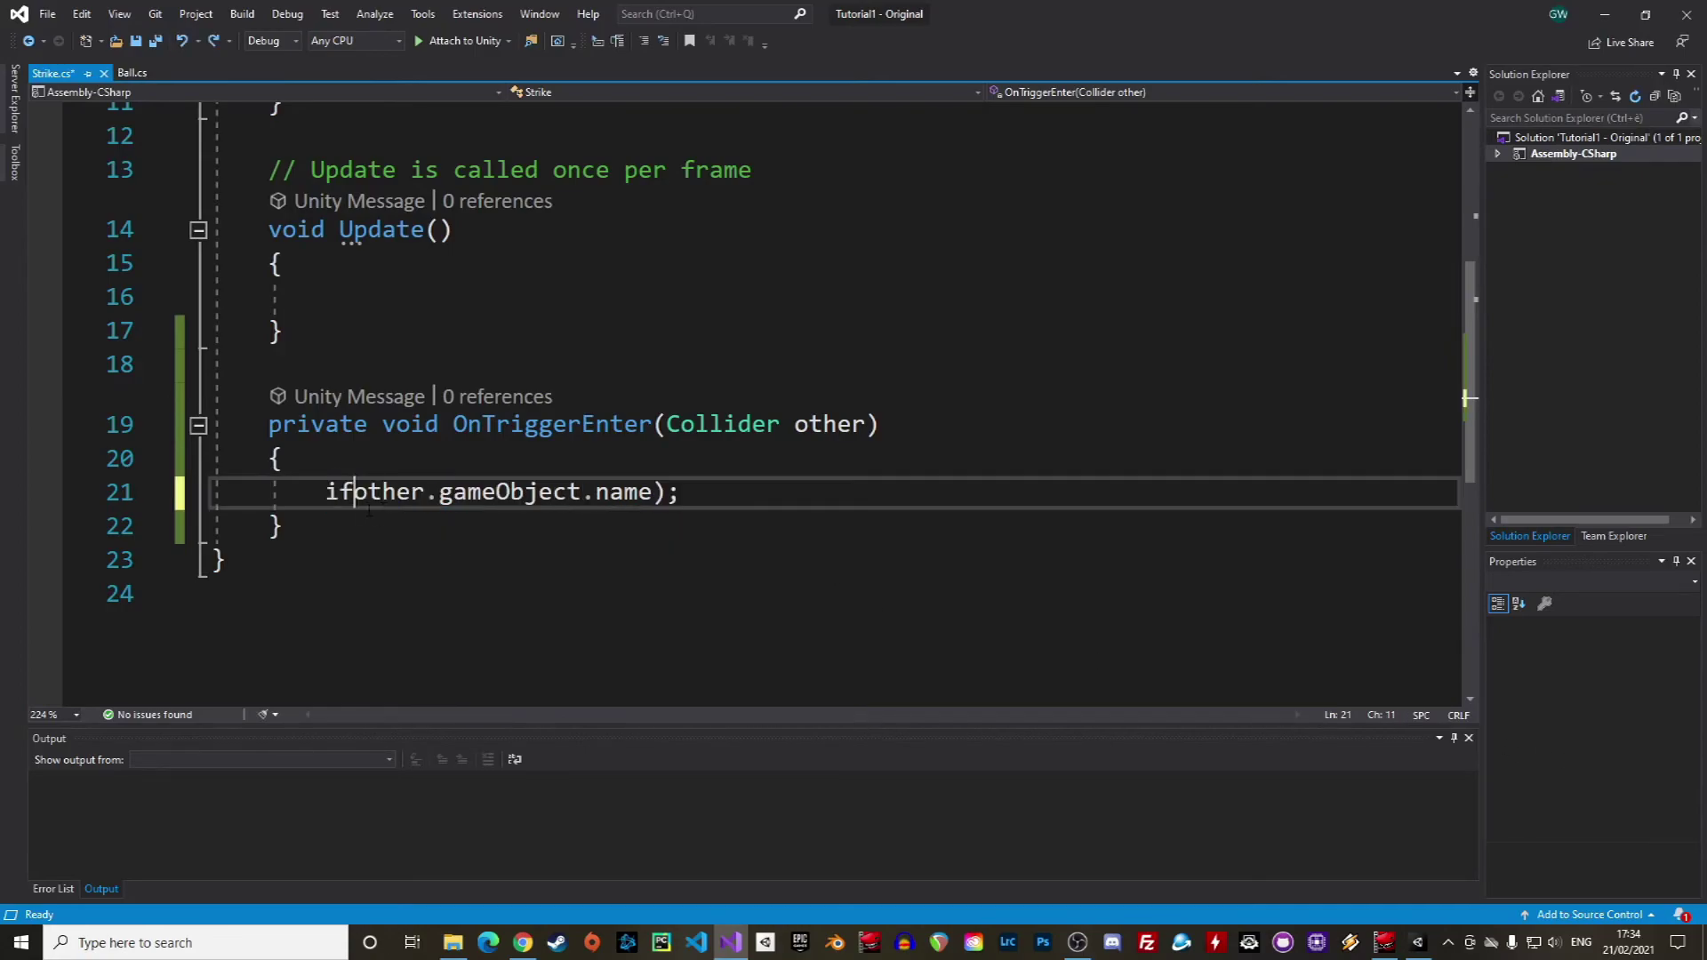
click(711, 488)
key(BackSpace)
key(BackSpace)
text(== "Sphere")
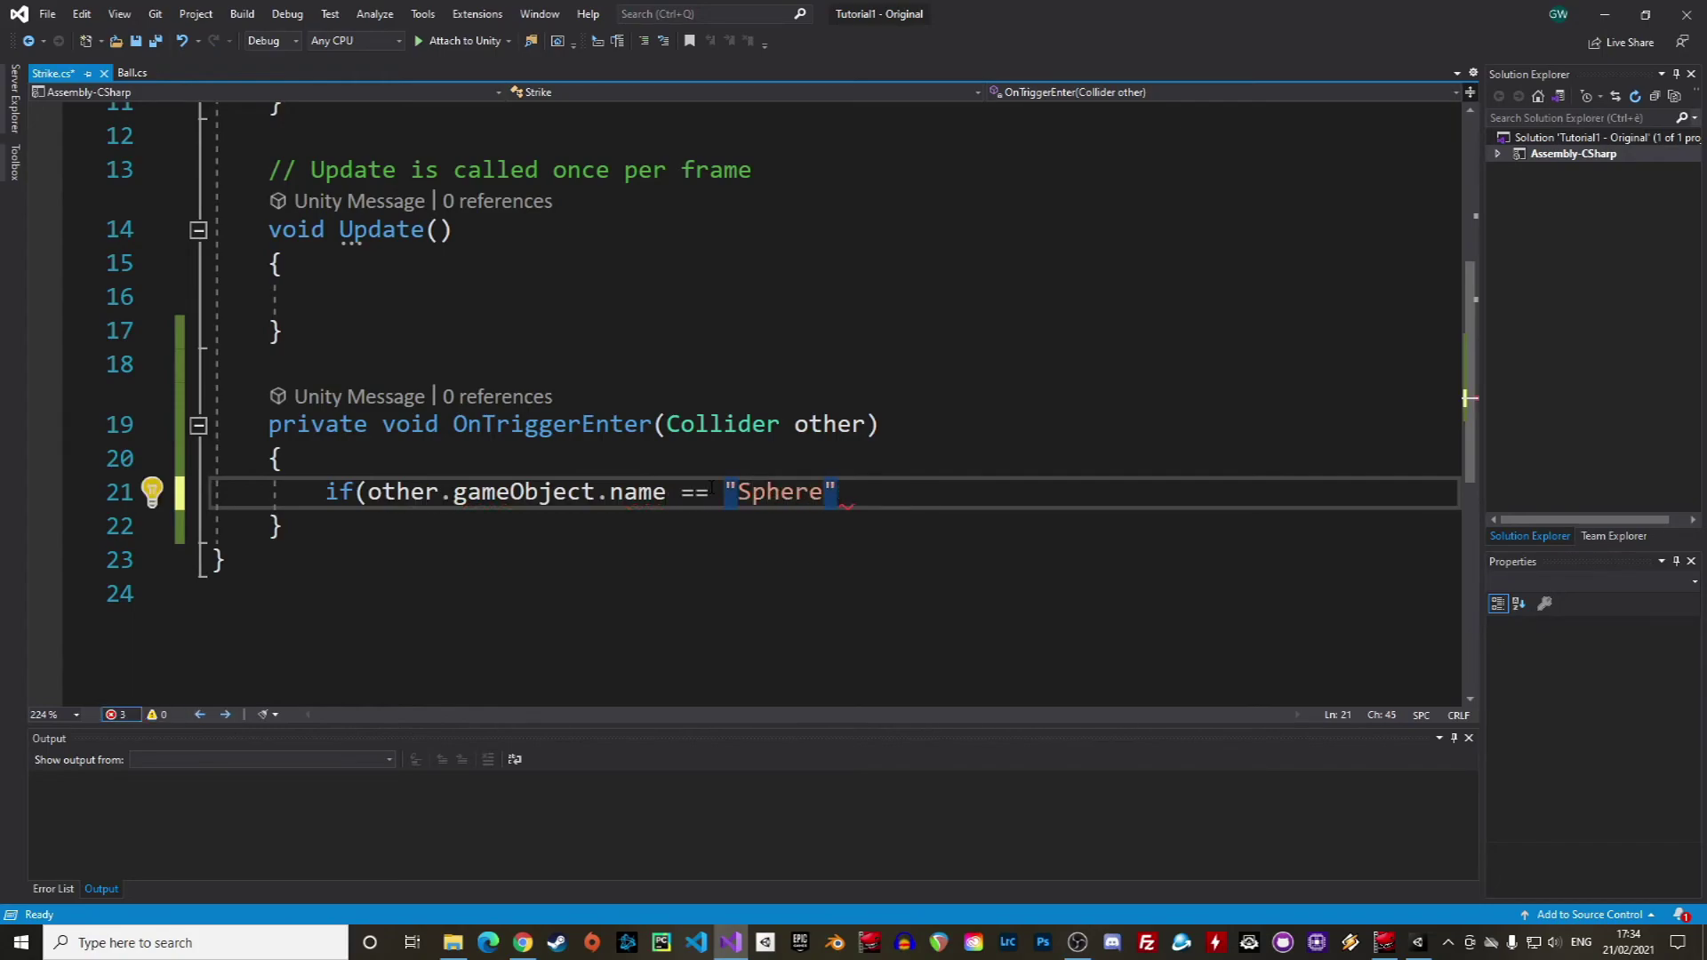
text())
key(Return)
text({)
key(Return)
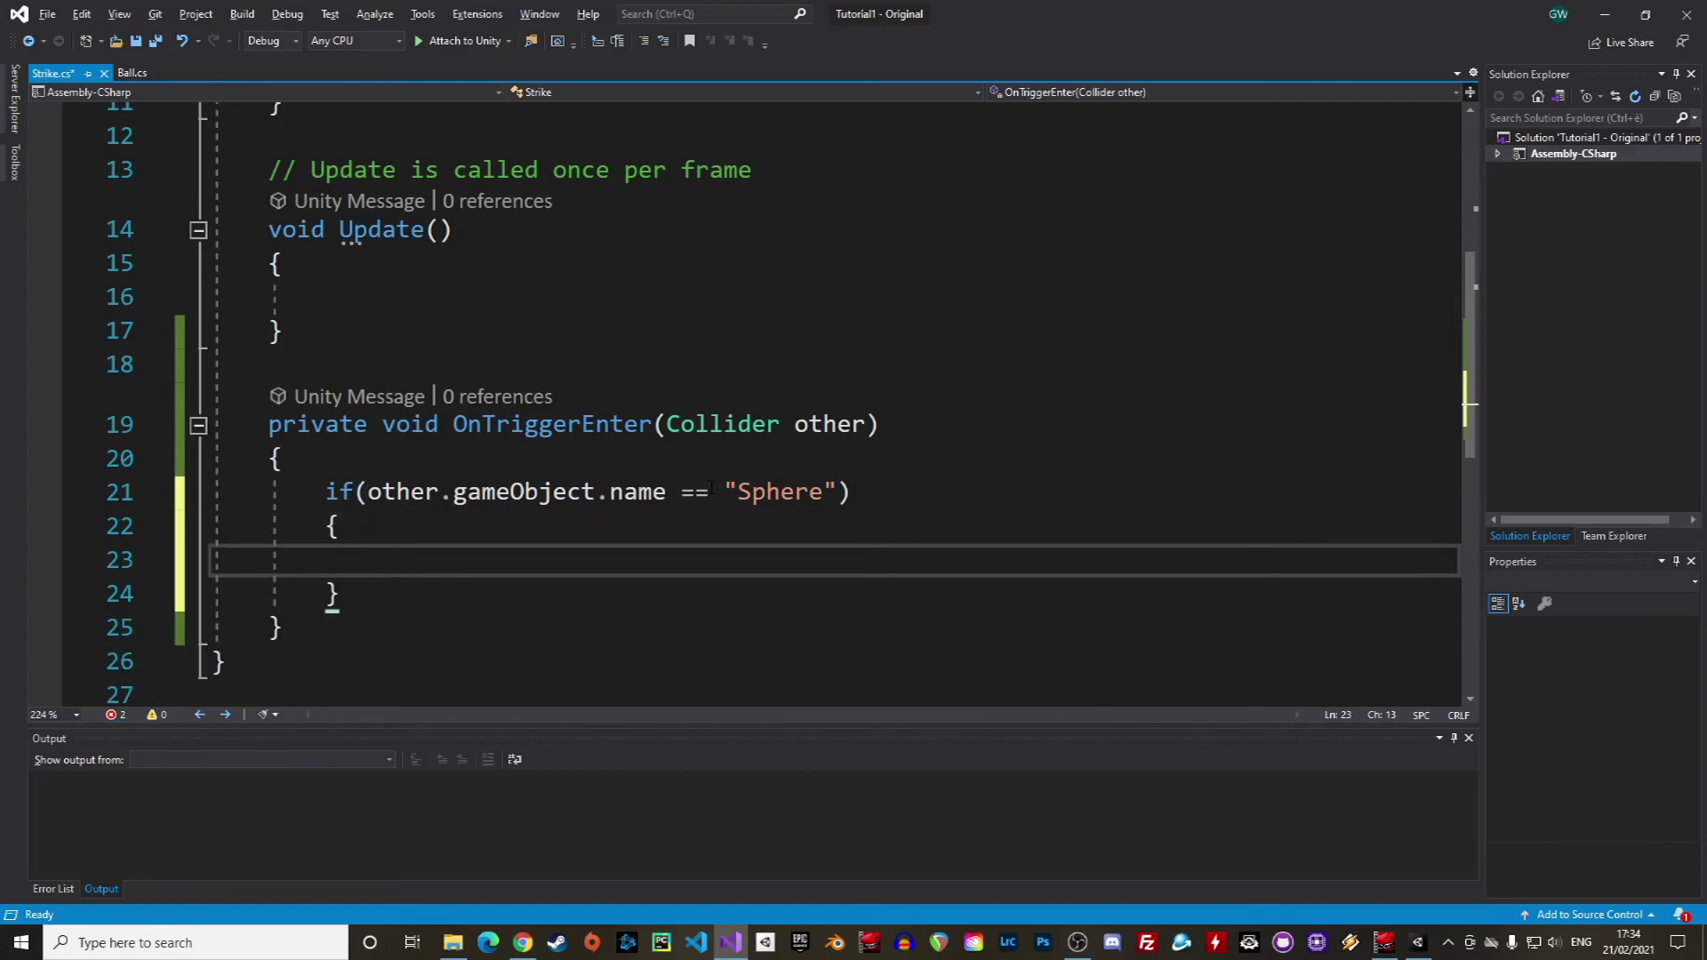
Inside the if, get the AudioSource and call source.Play(), then save Strike.cs
text(AudioSource s)
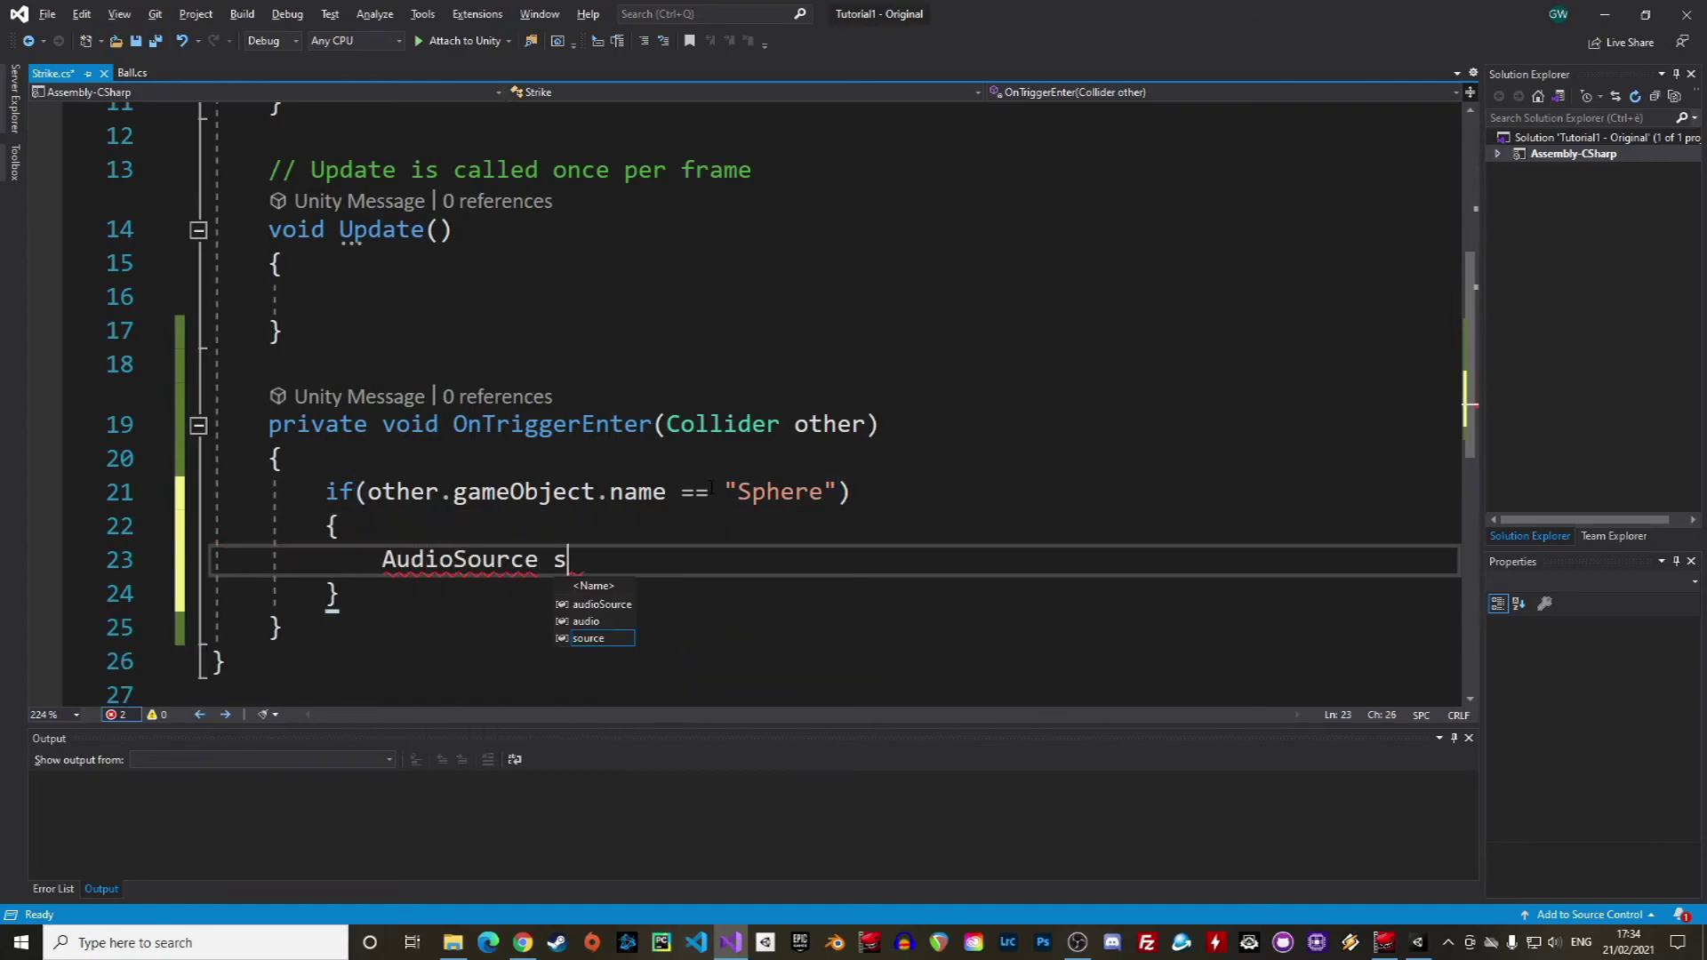
text(ource = Get)
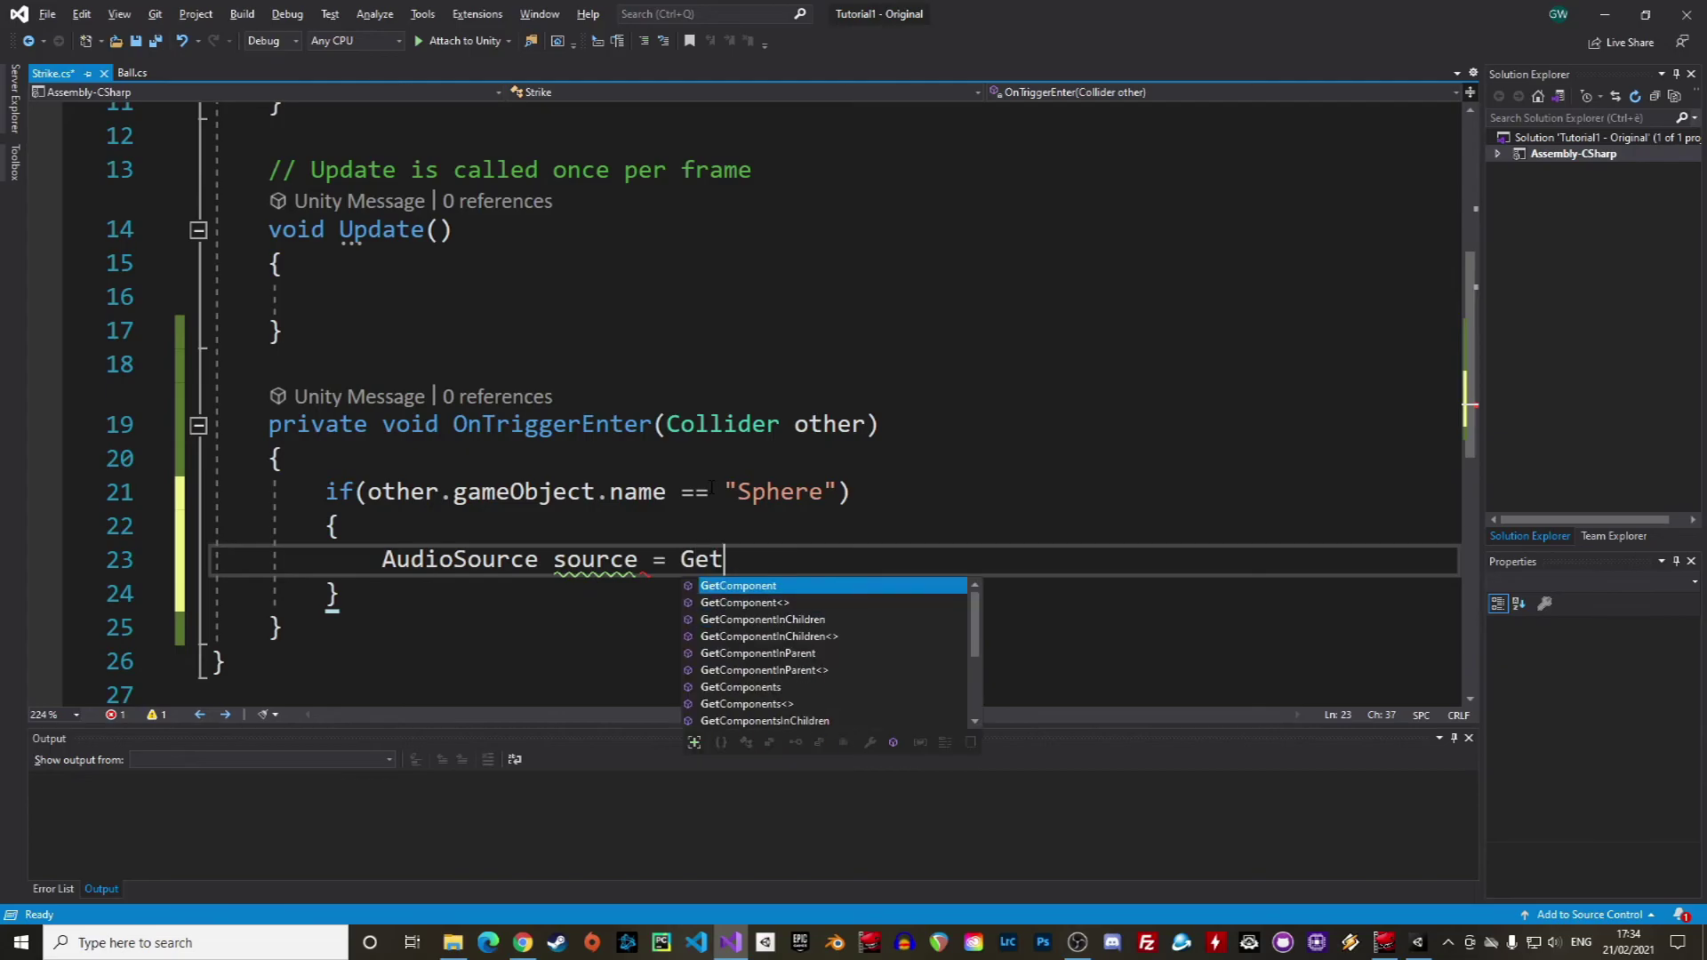
key(Tab)
text(<A)
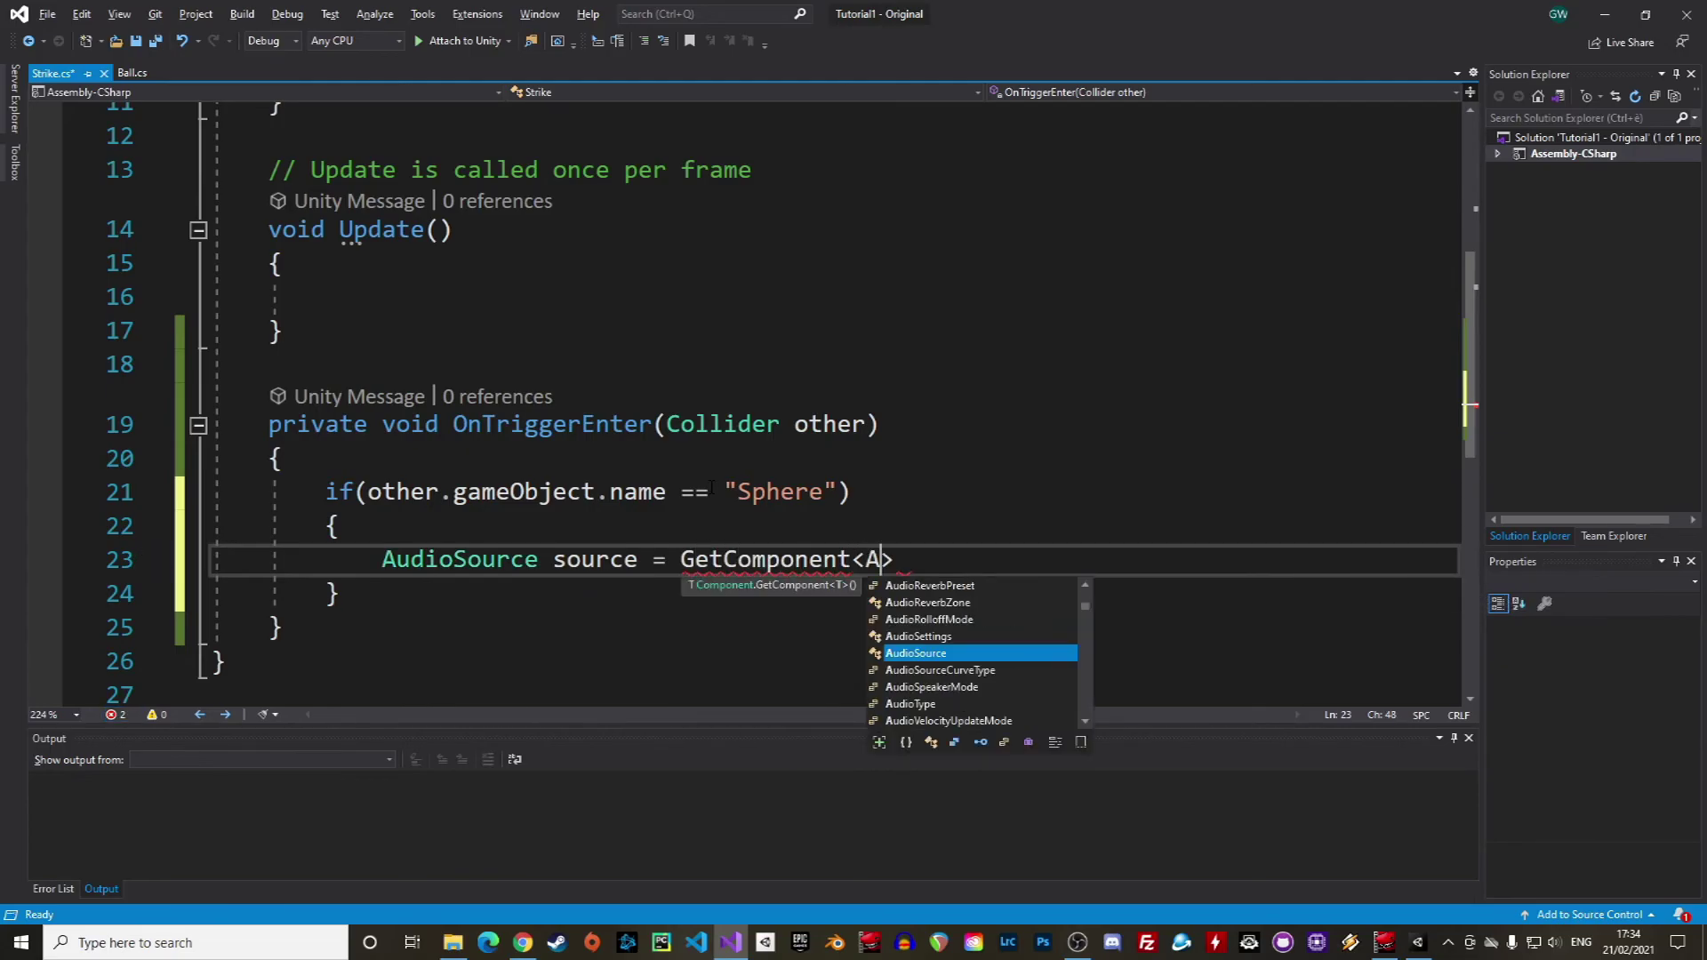
text(ud)
key(Tab)
text(>())
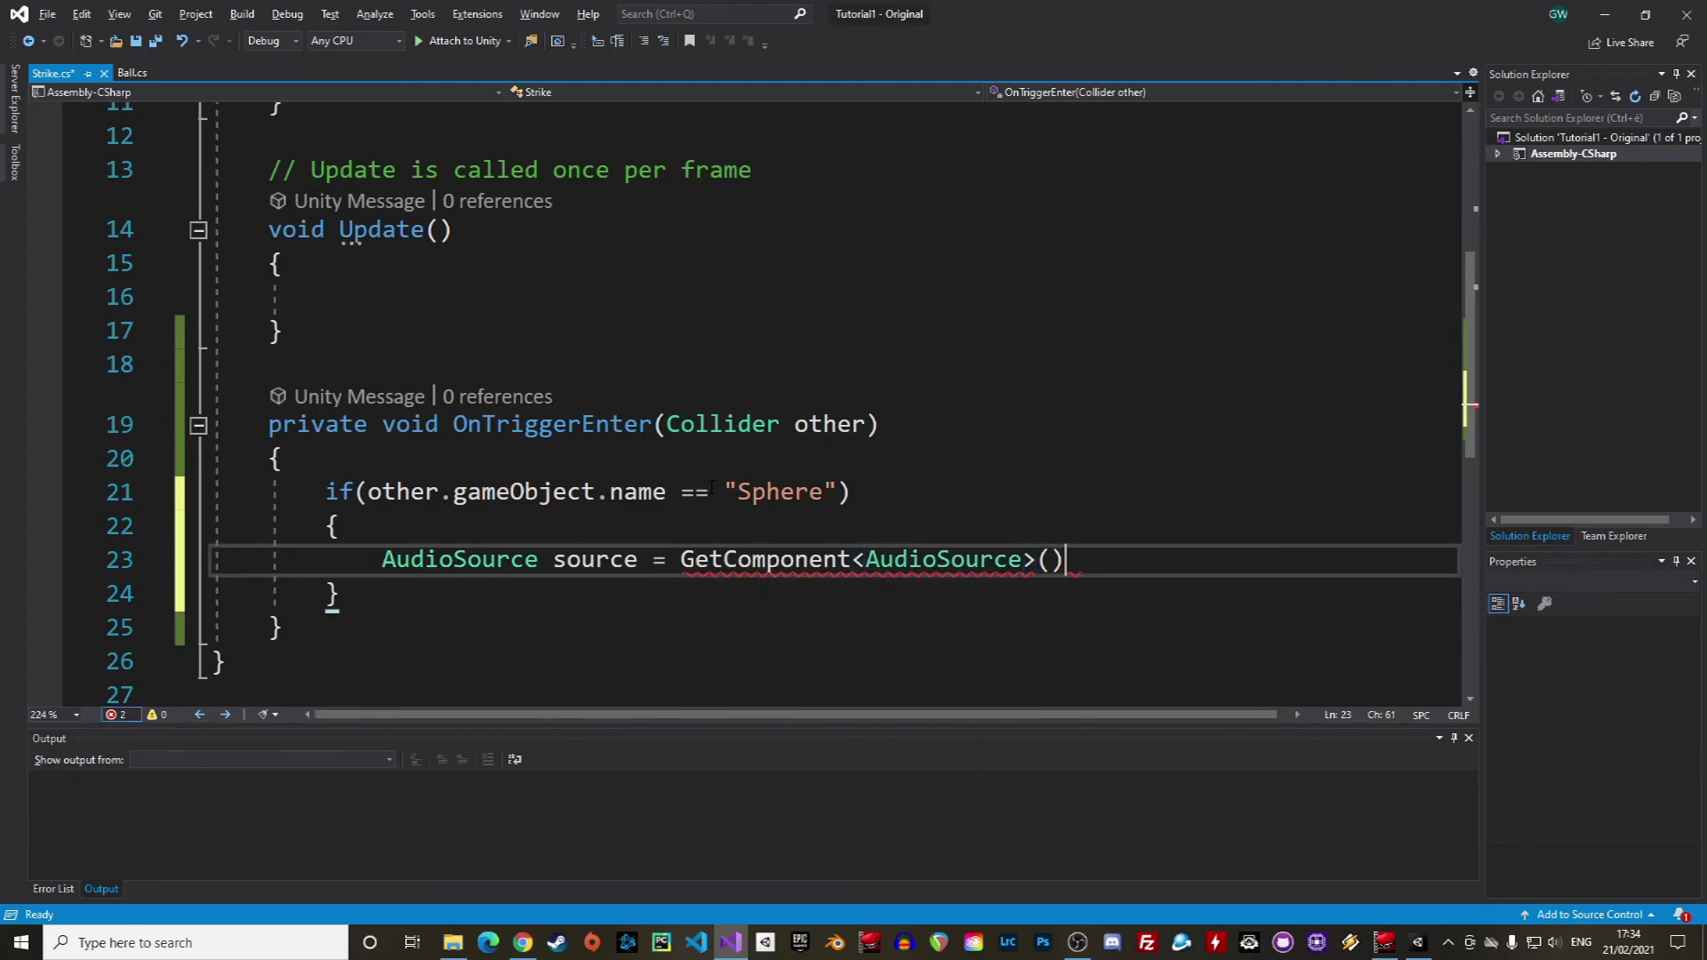
text(;)
key(Return)
text(source.p)
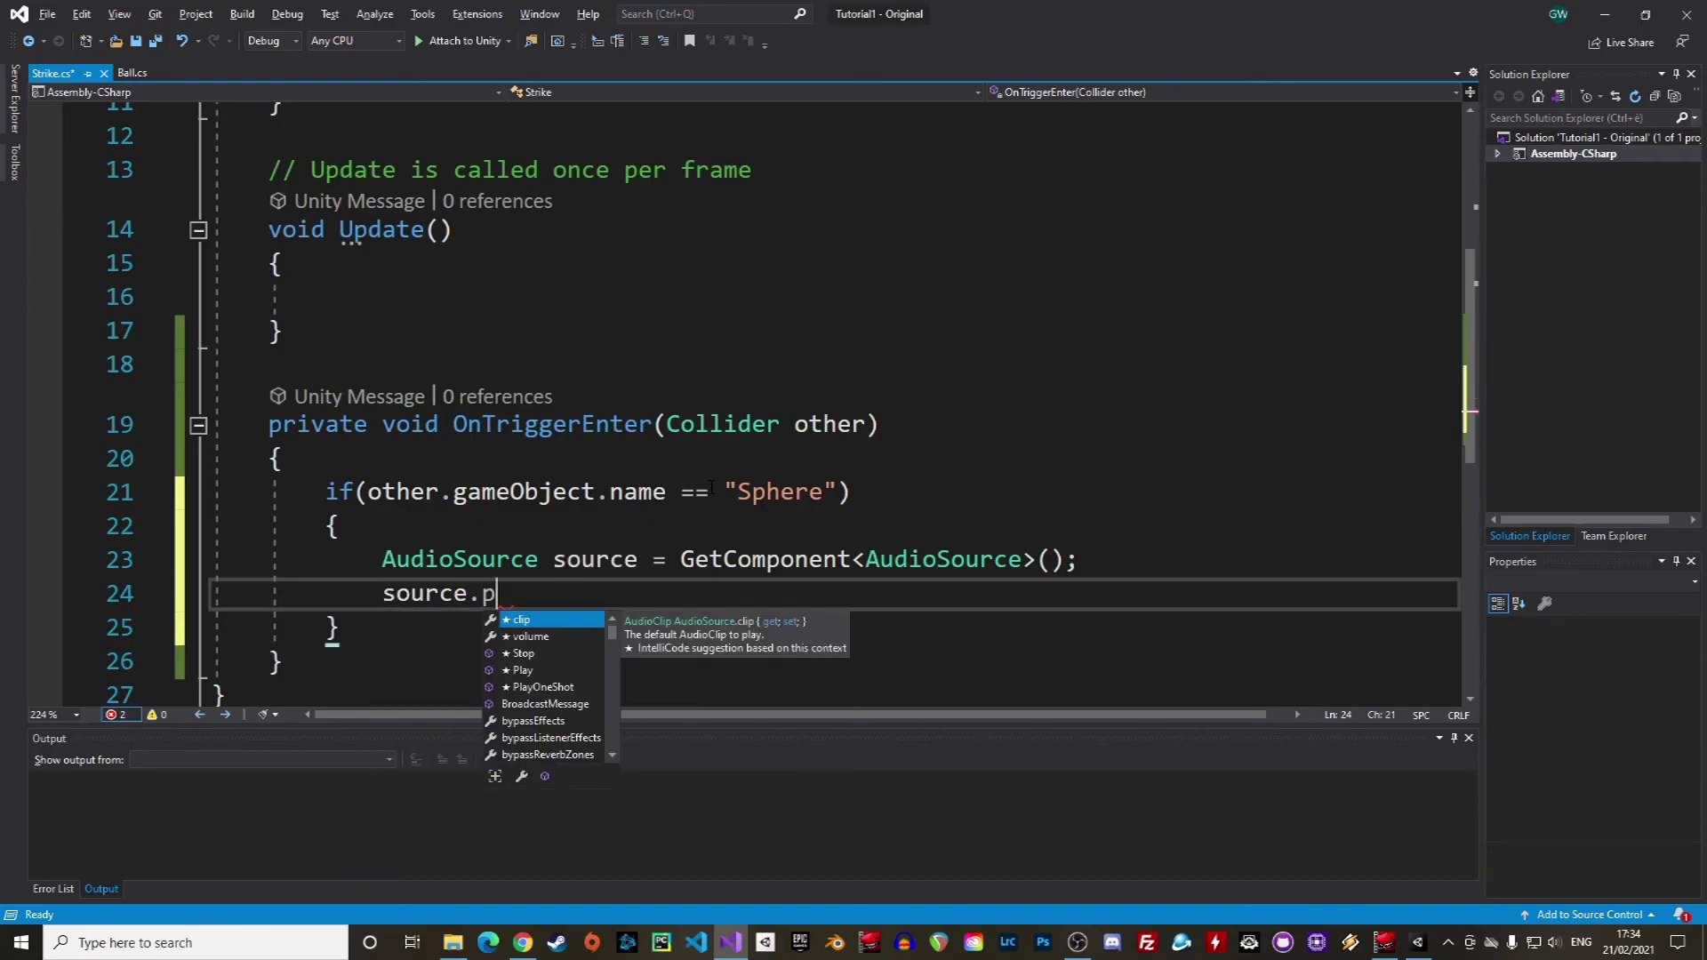
text(lay)
key(Tab)
text(();)
key(ctrl+s)
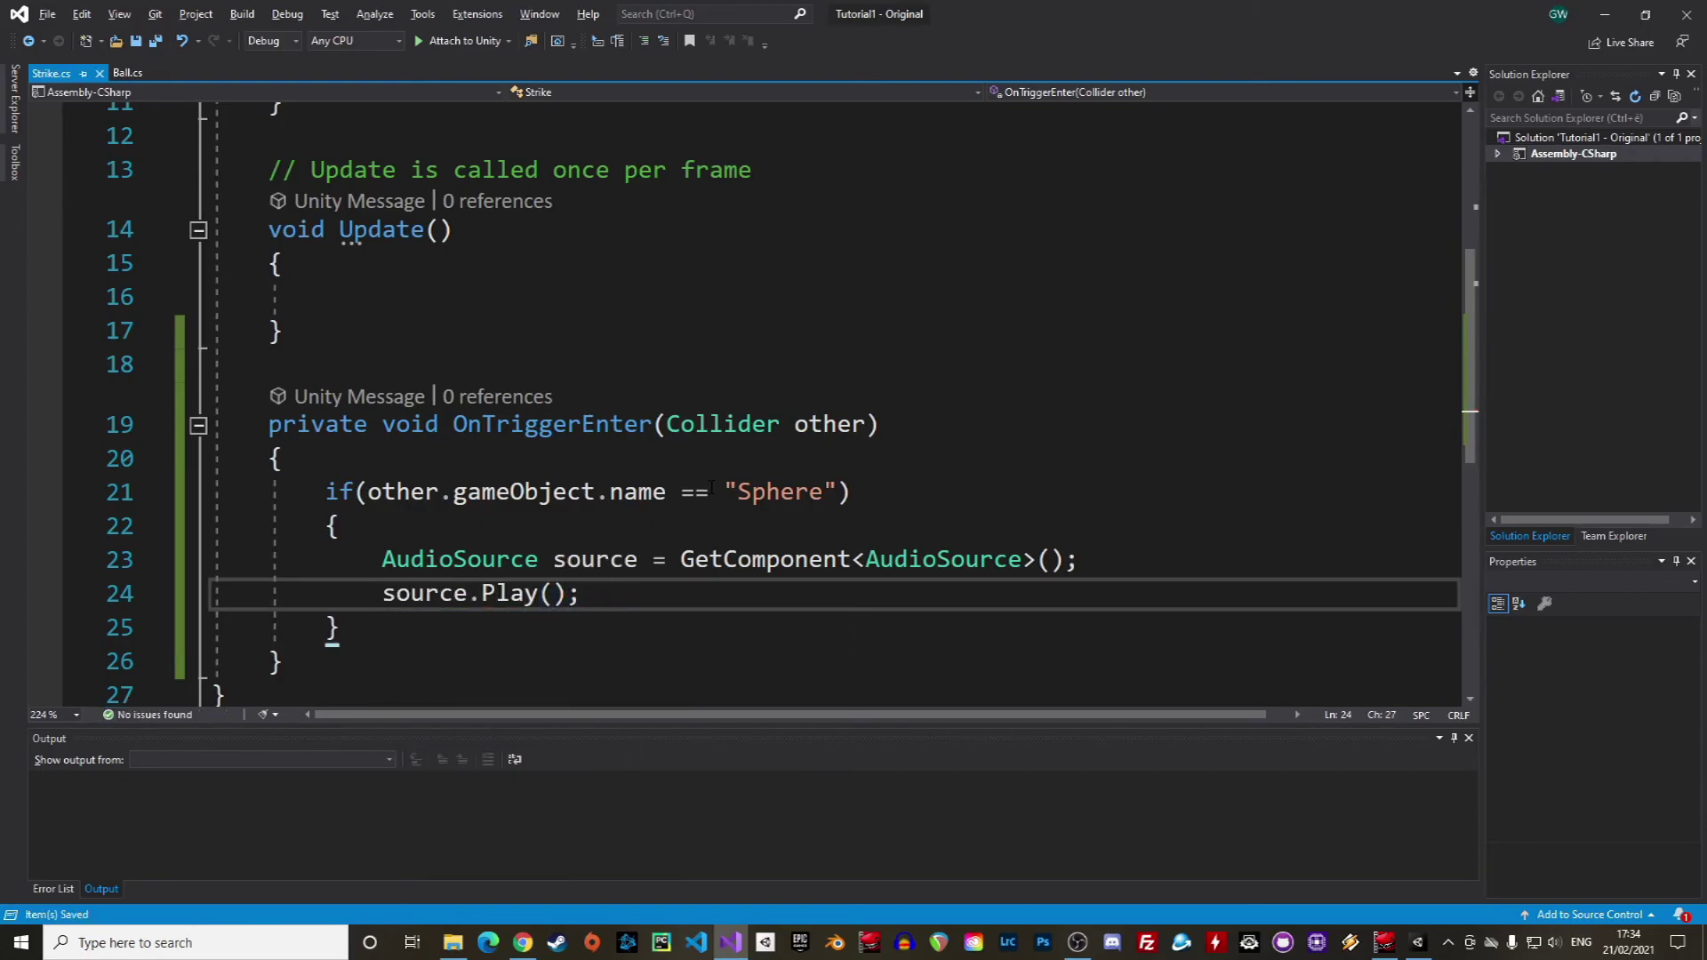
click(1418, 942)
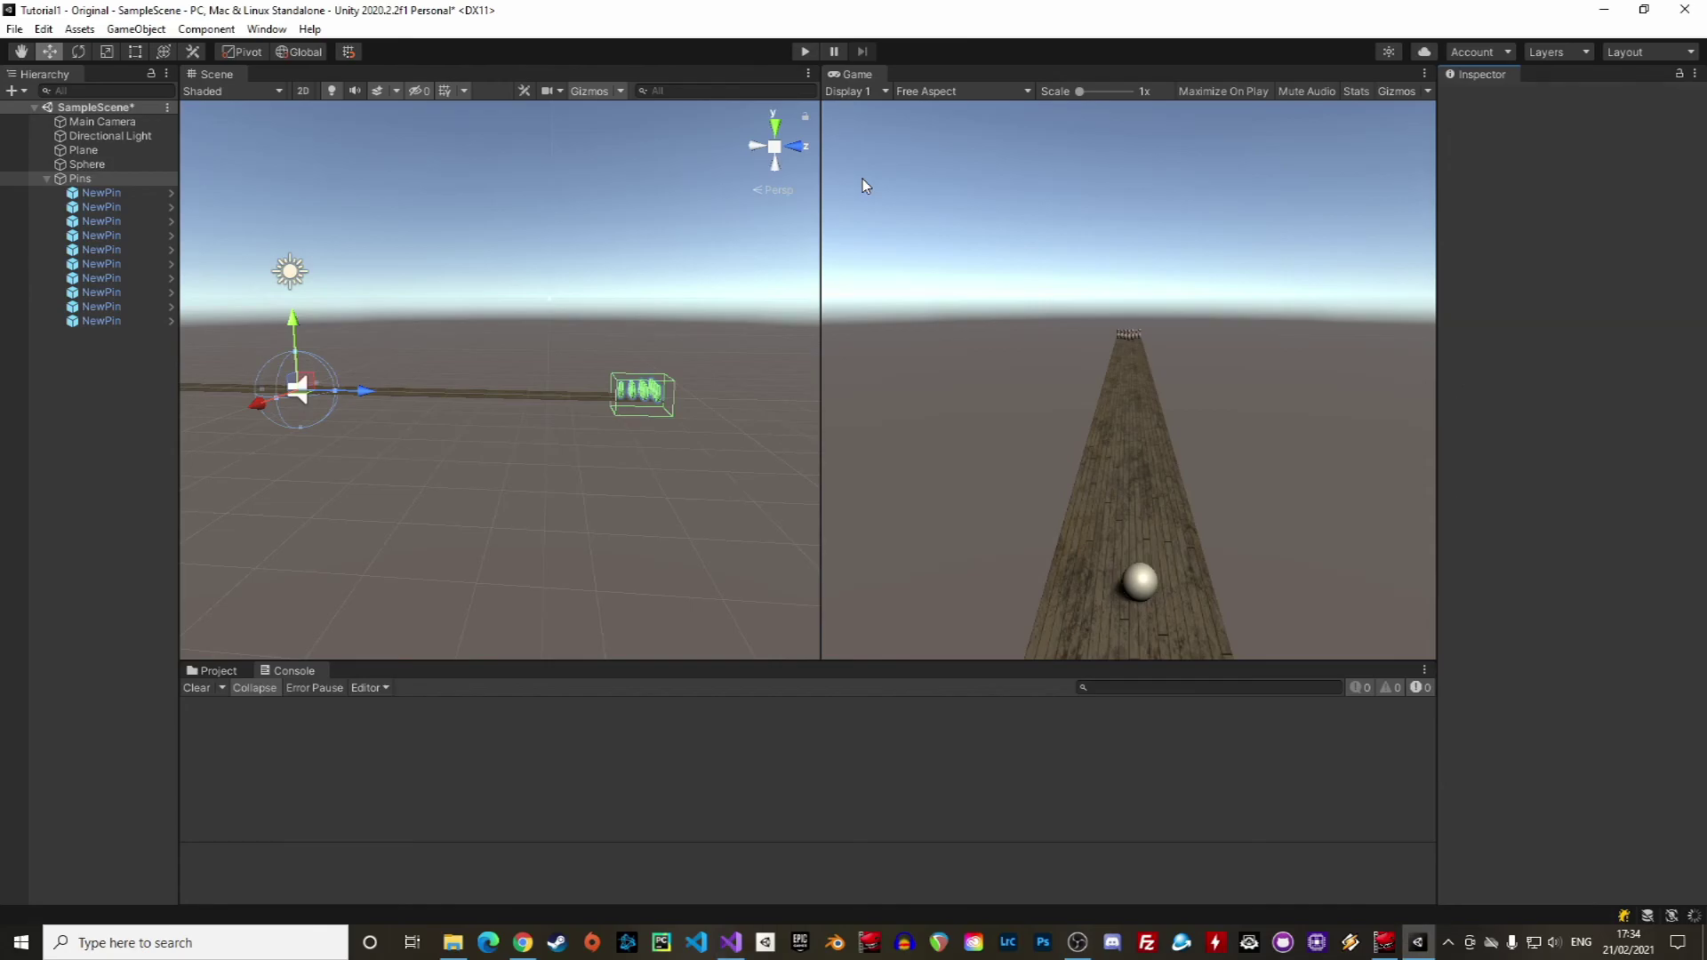
Play the scene with Ctrl+P, watch the ball strike the pins, then stop
key(ctrl+p)
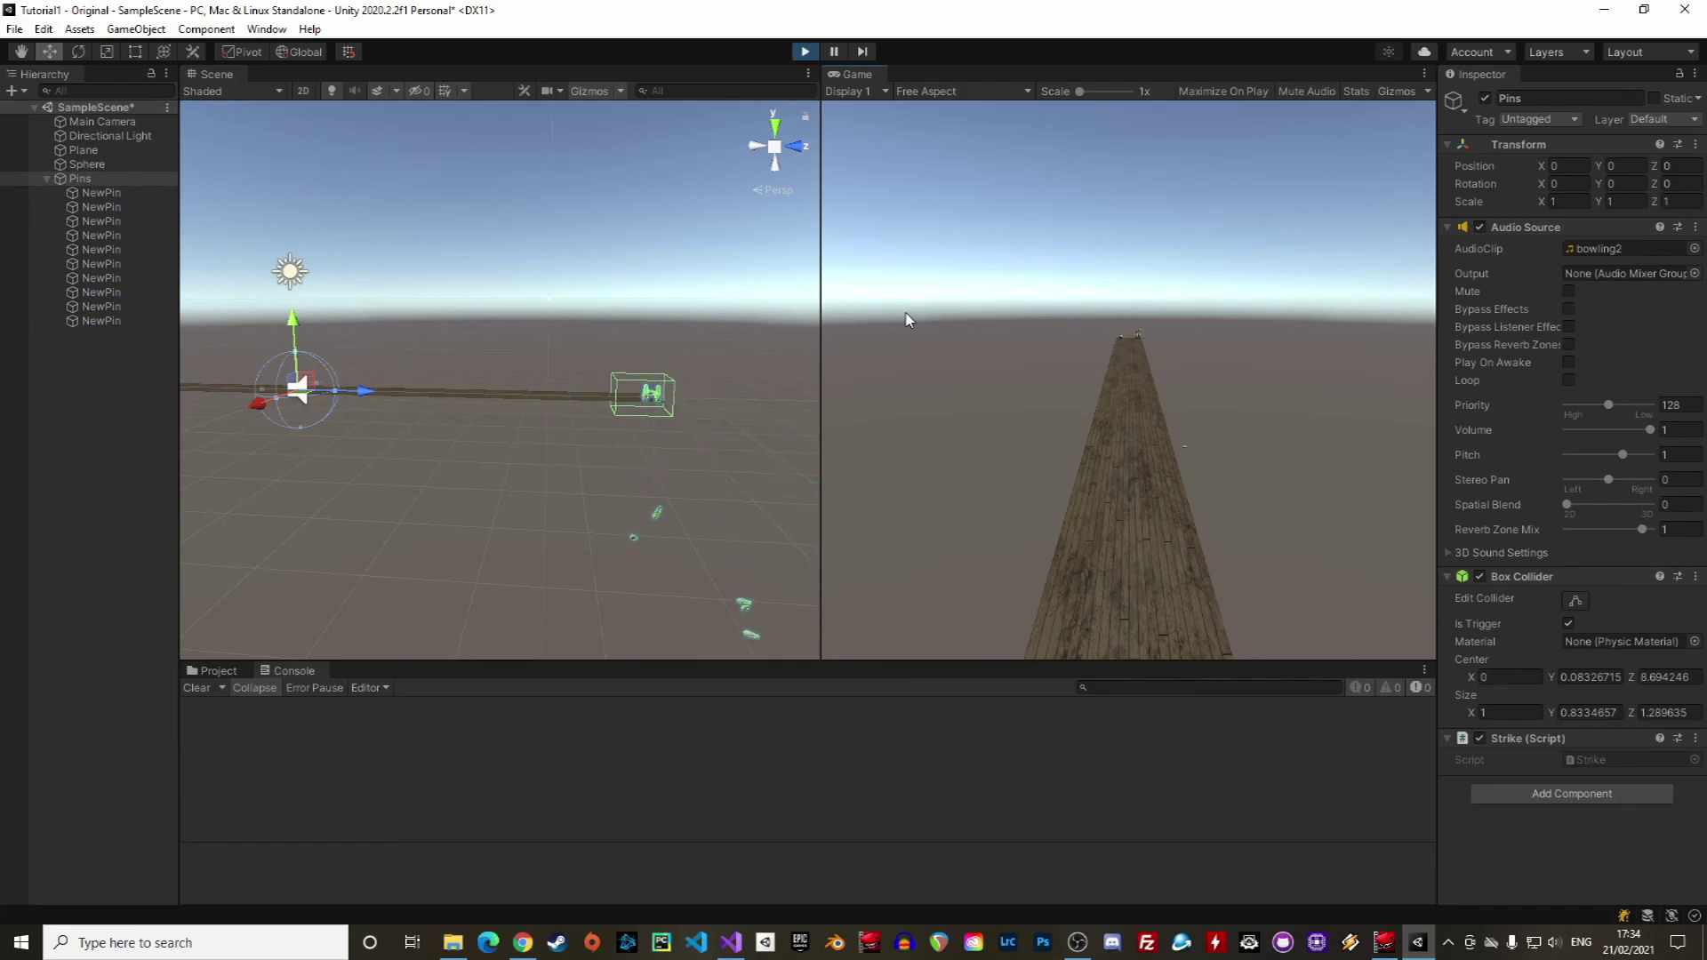
click(805, 51)
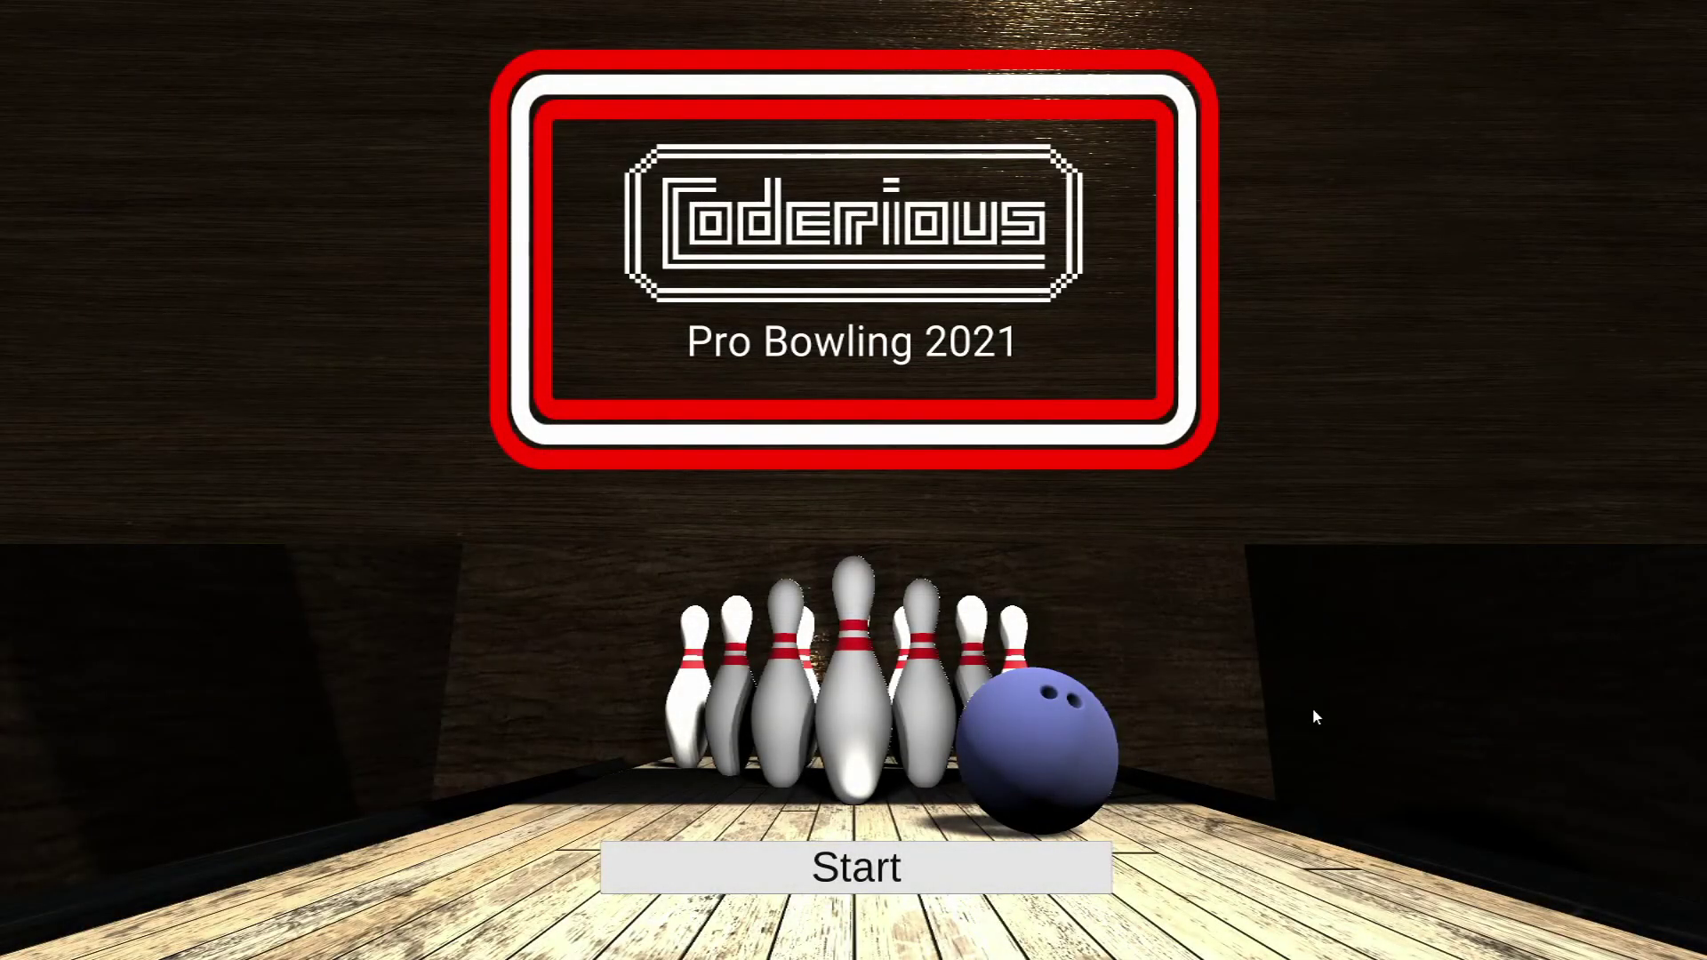
Start the bowling game from the title screen and bowl three balls that topple the pins
click(1022, 867)
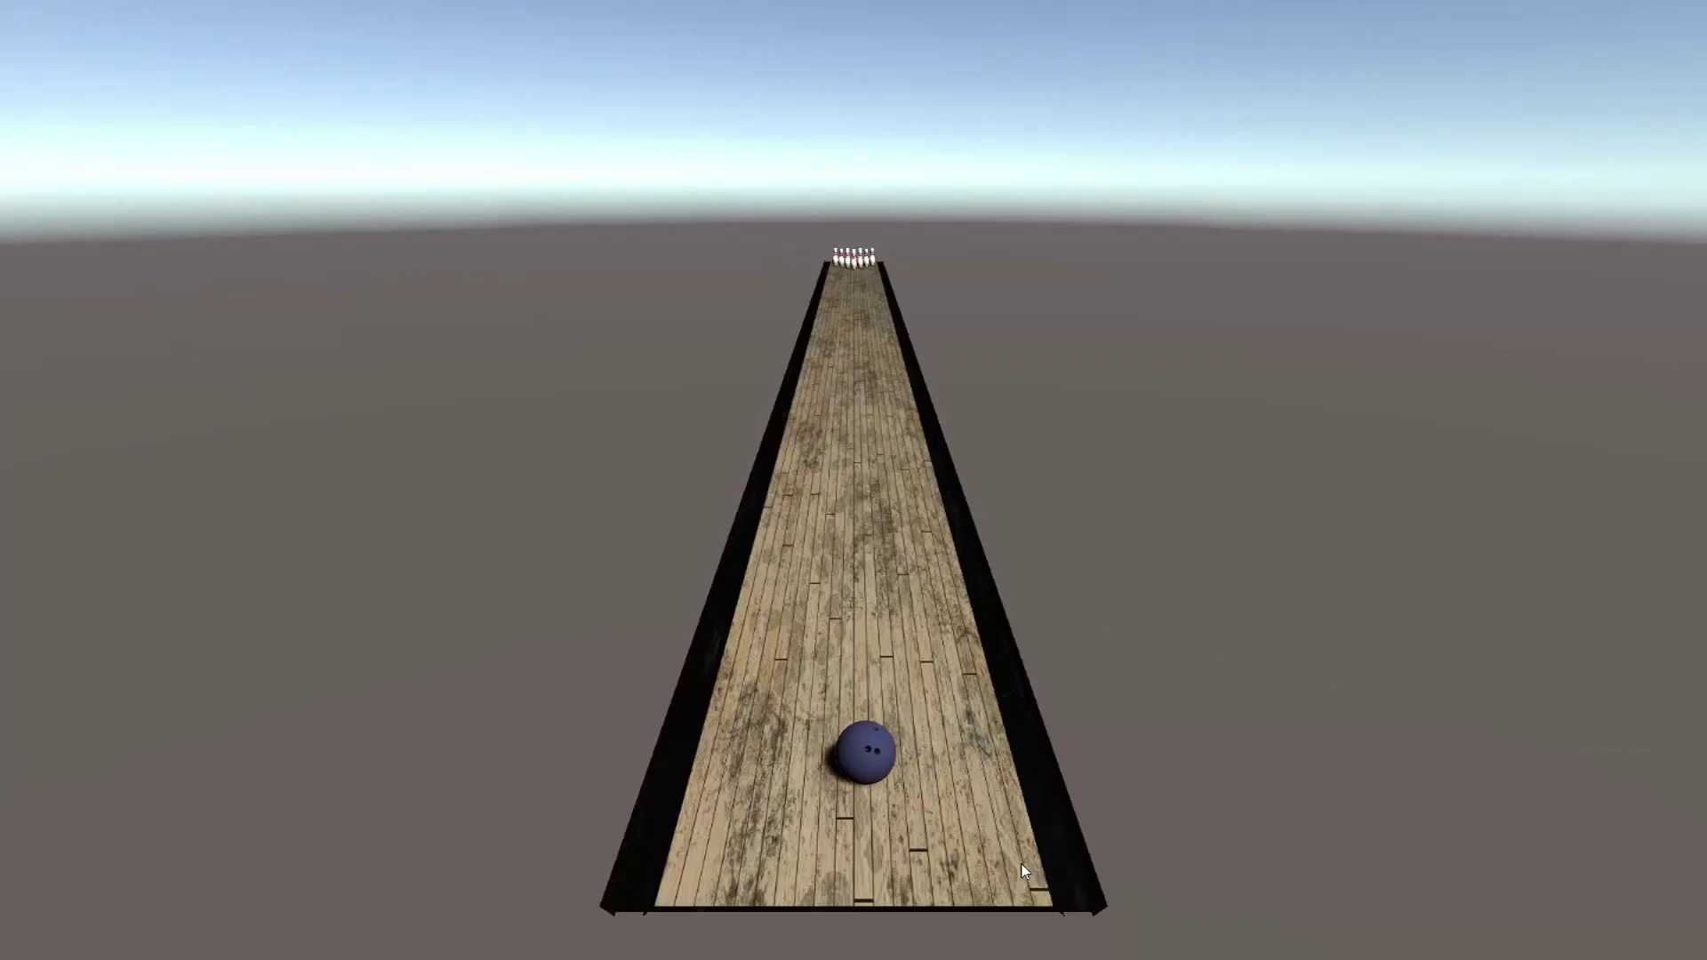
click(1023, 867)
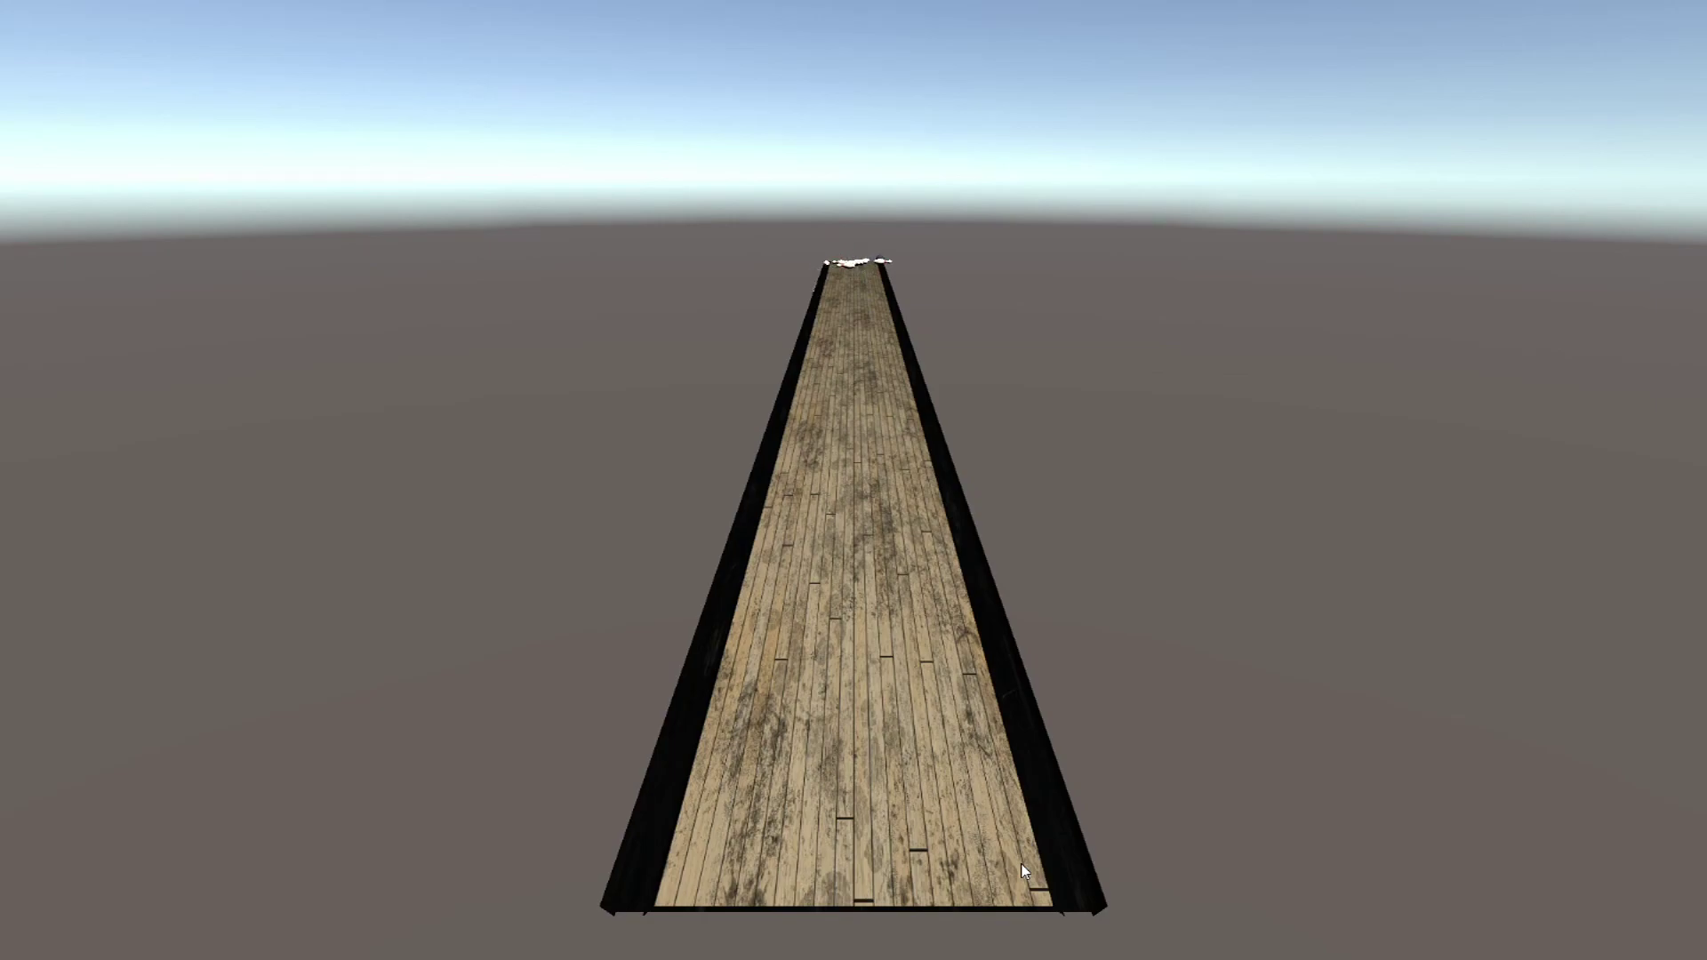
click(1022, 869)
click(1022, 869)
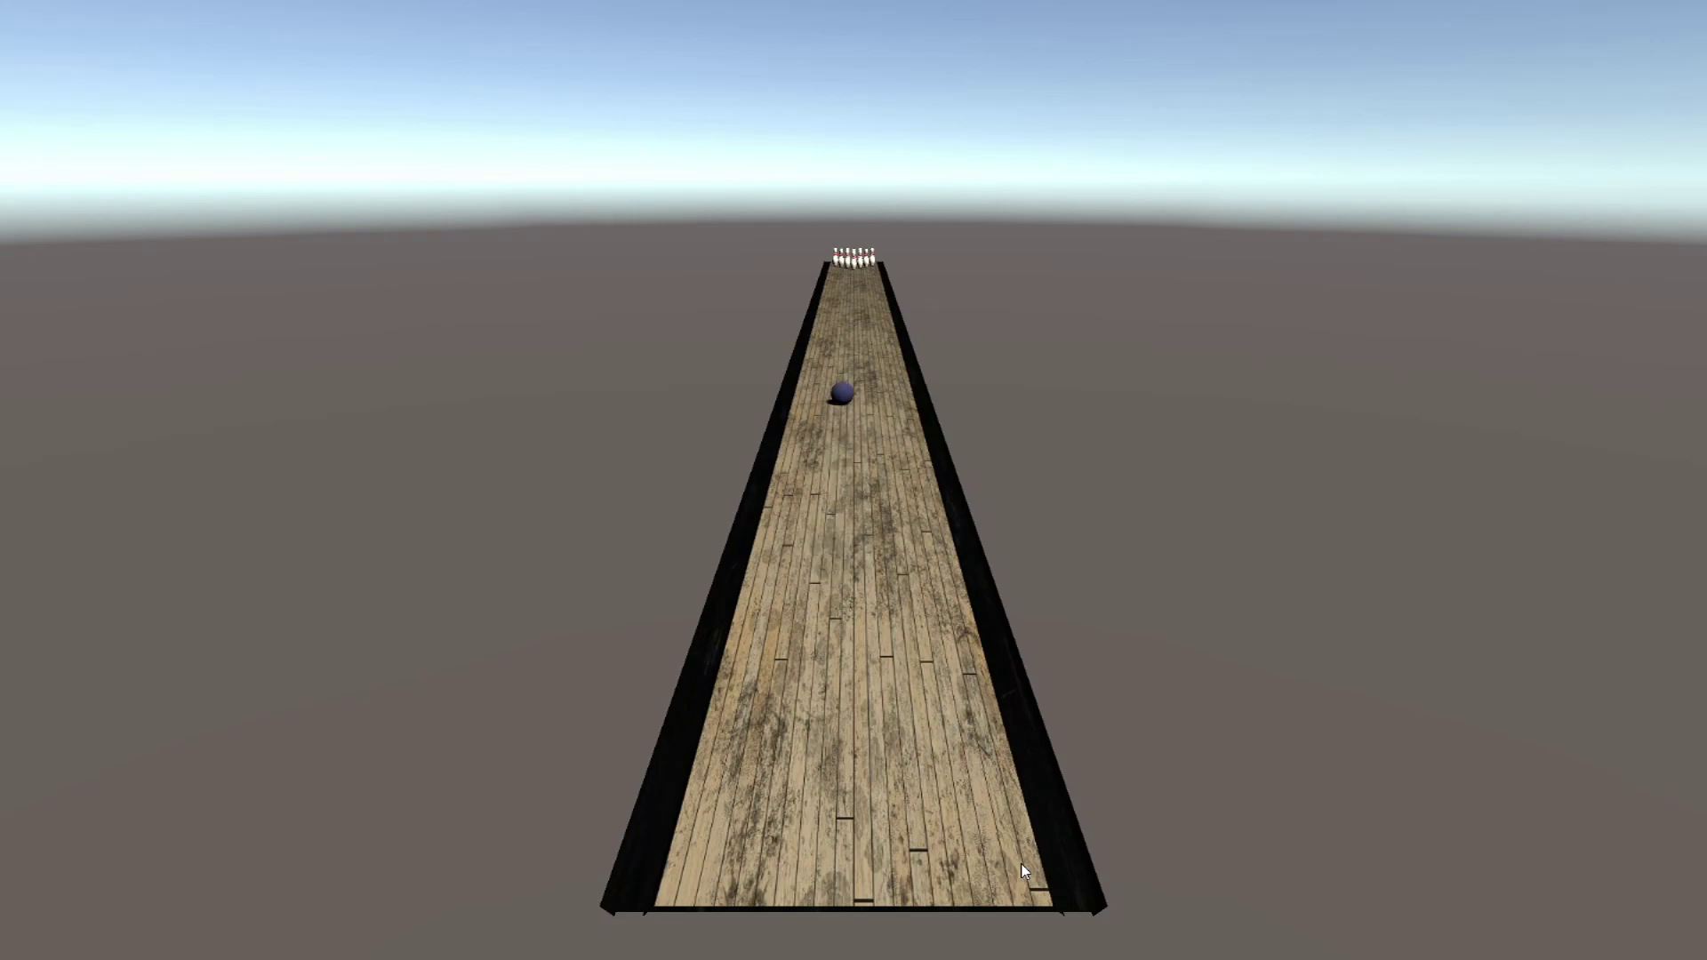